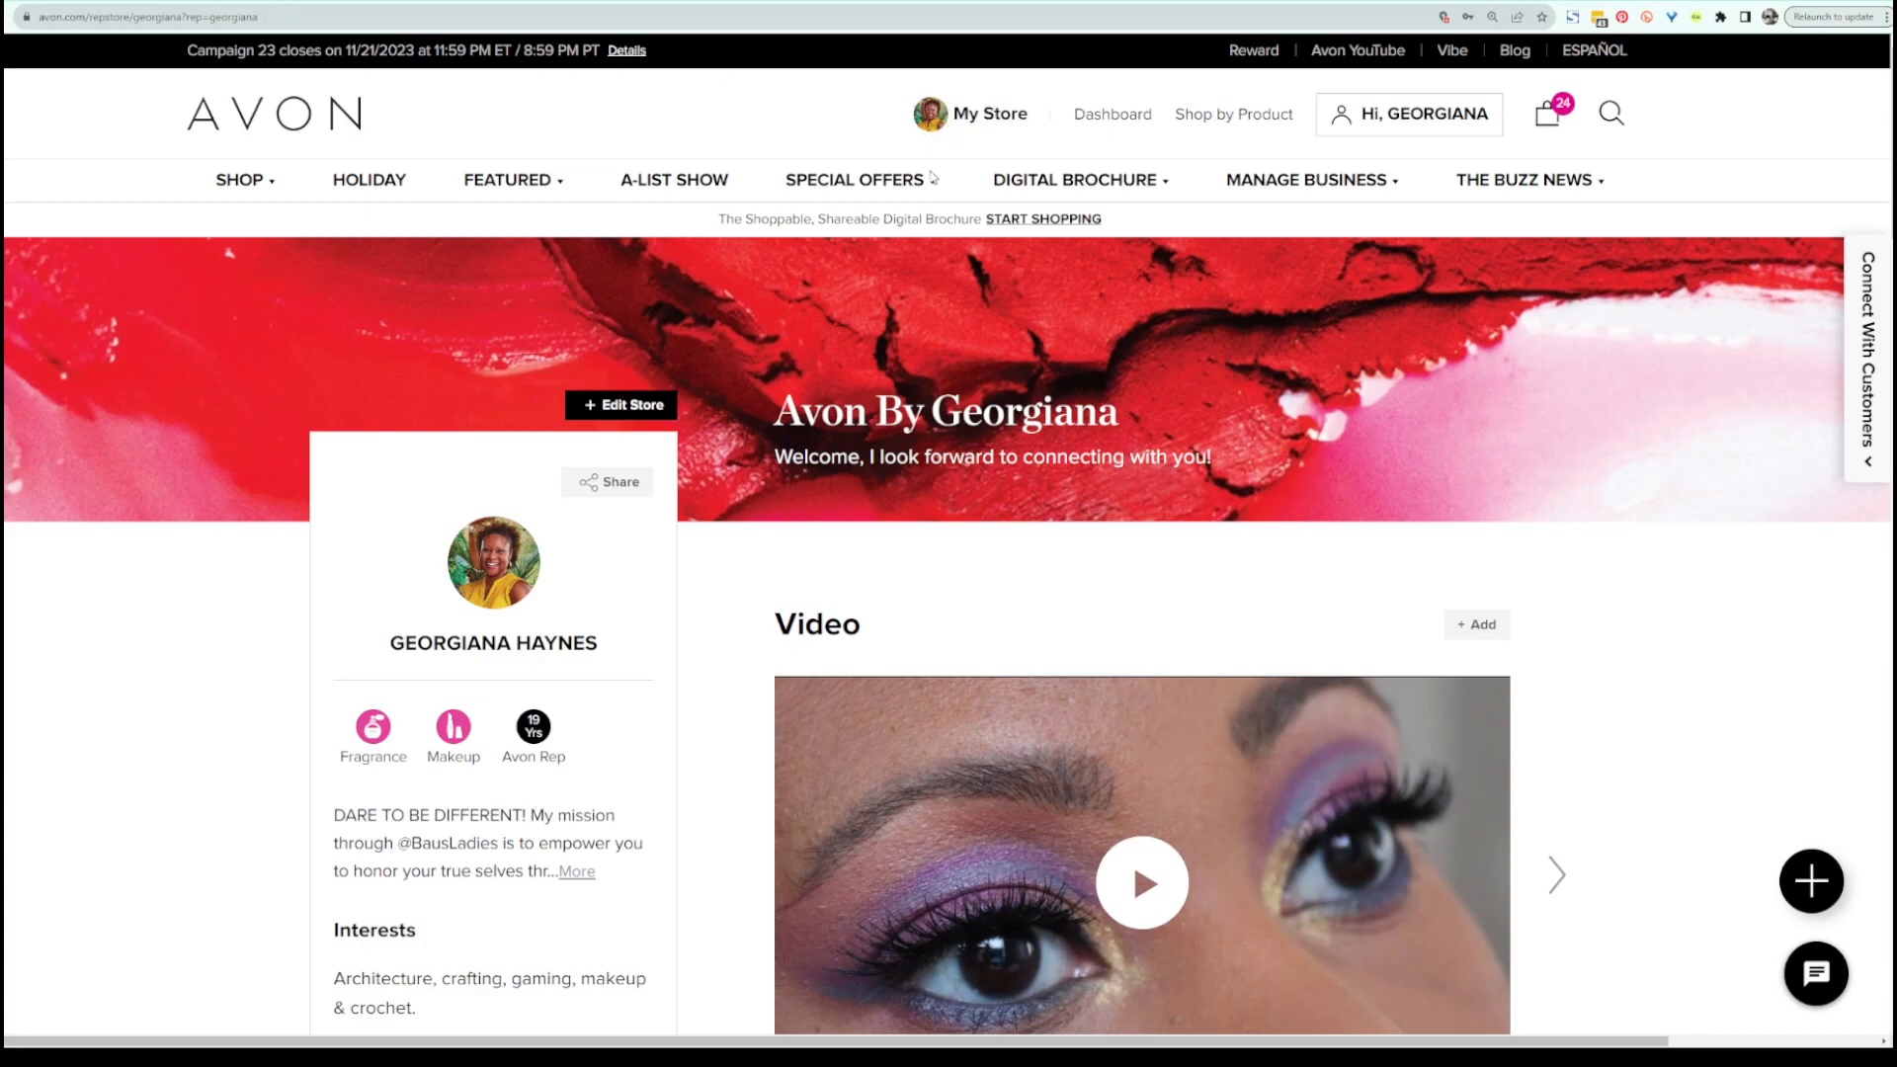
Look through the online storefront, covering the profile, videos, featured products, recommended products and digital brochures.
scroll(861, 585, "down", 1)
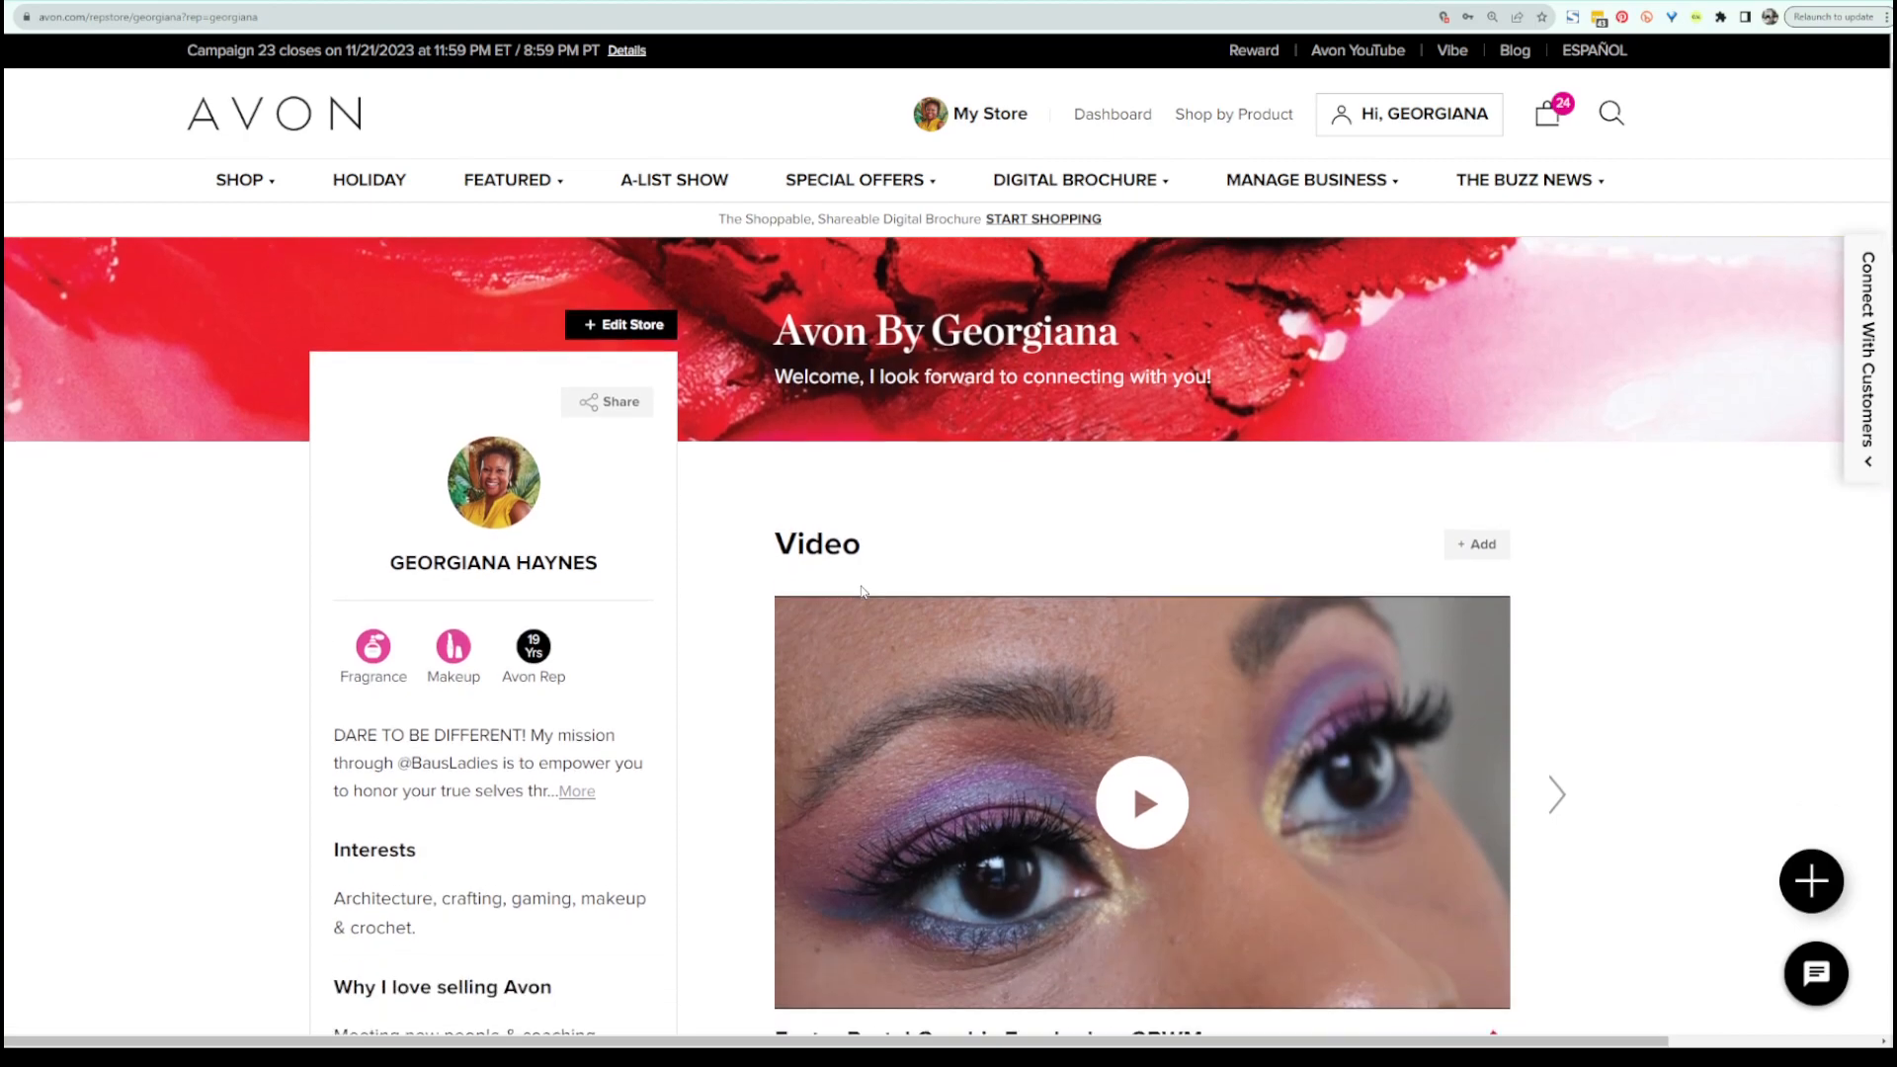
scroll(791, 592, "down", 1)
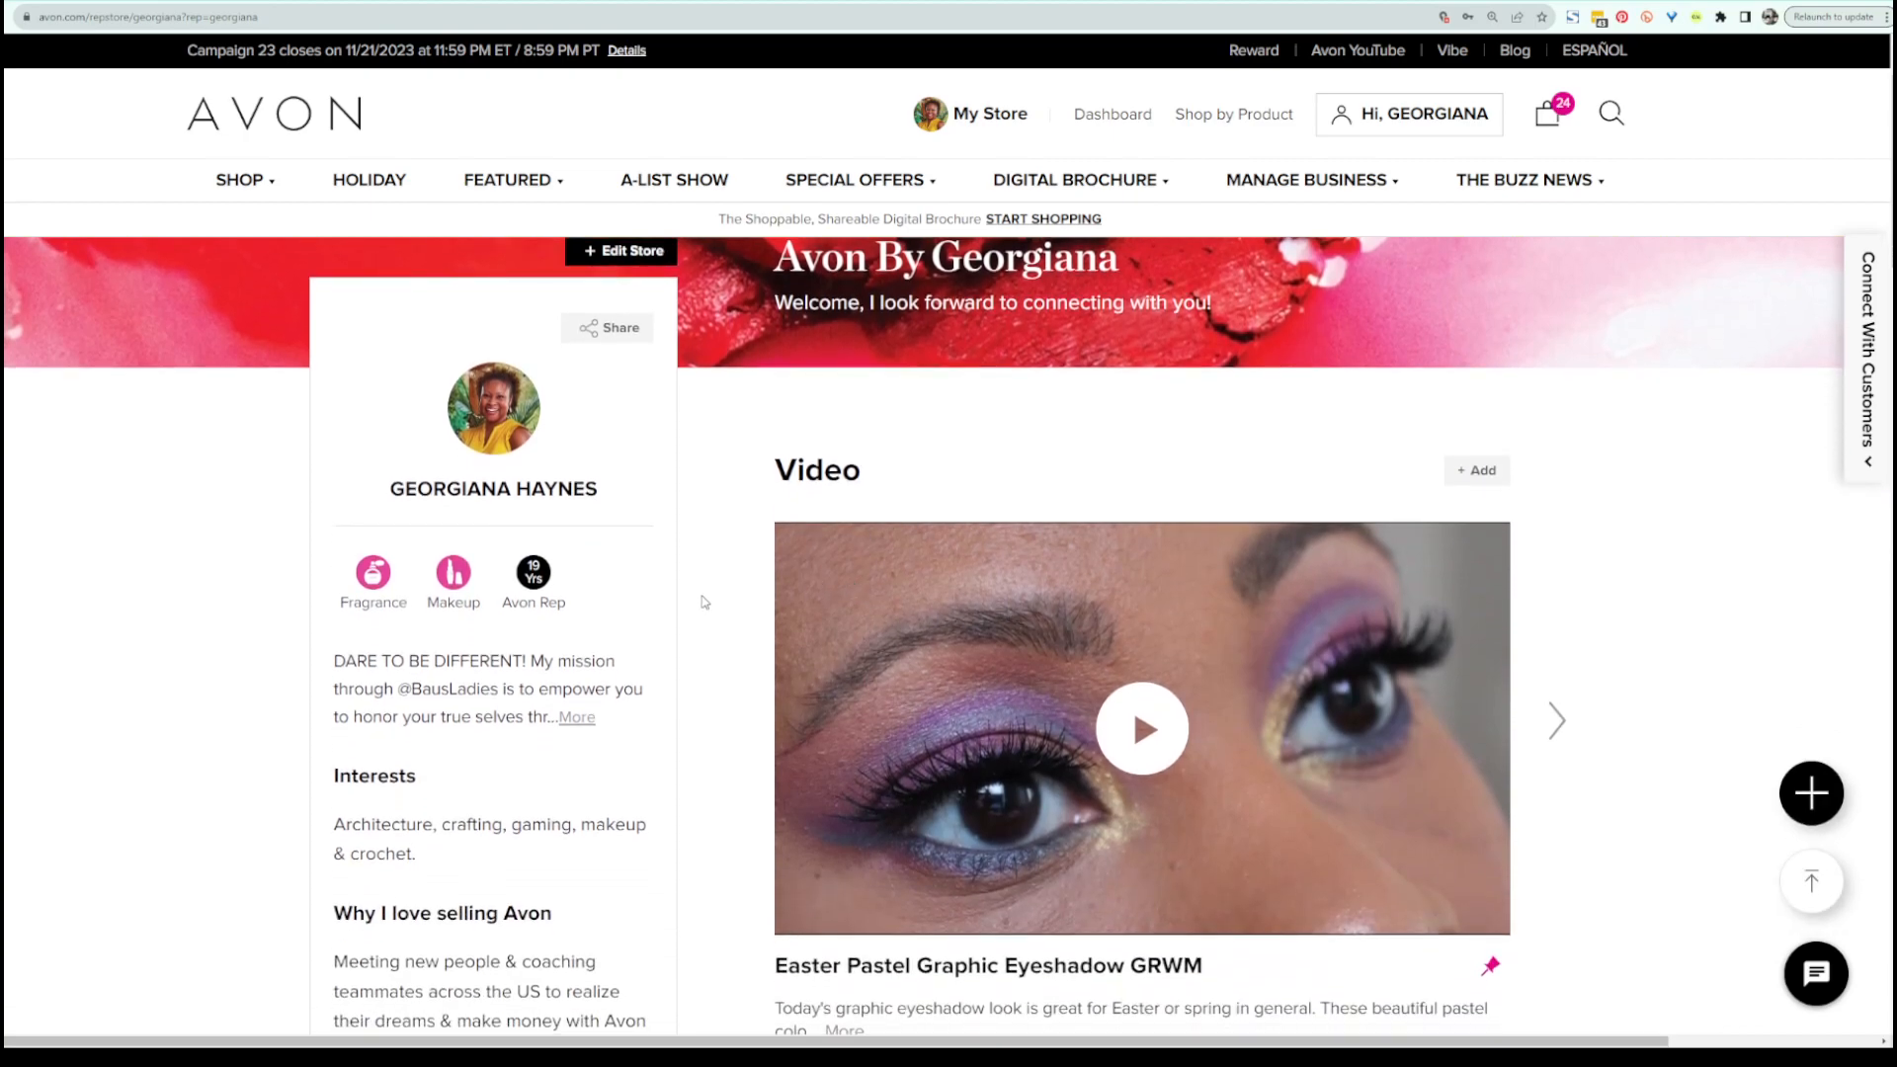
scroll(704, 602, "down", 8)
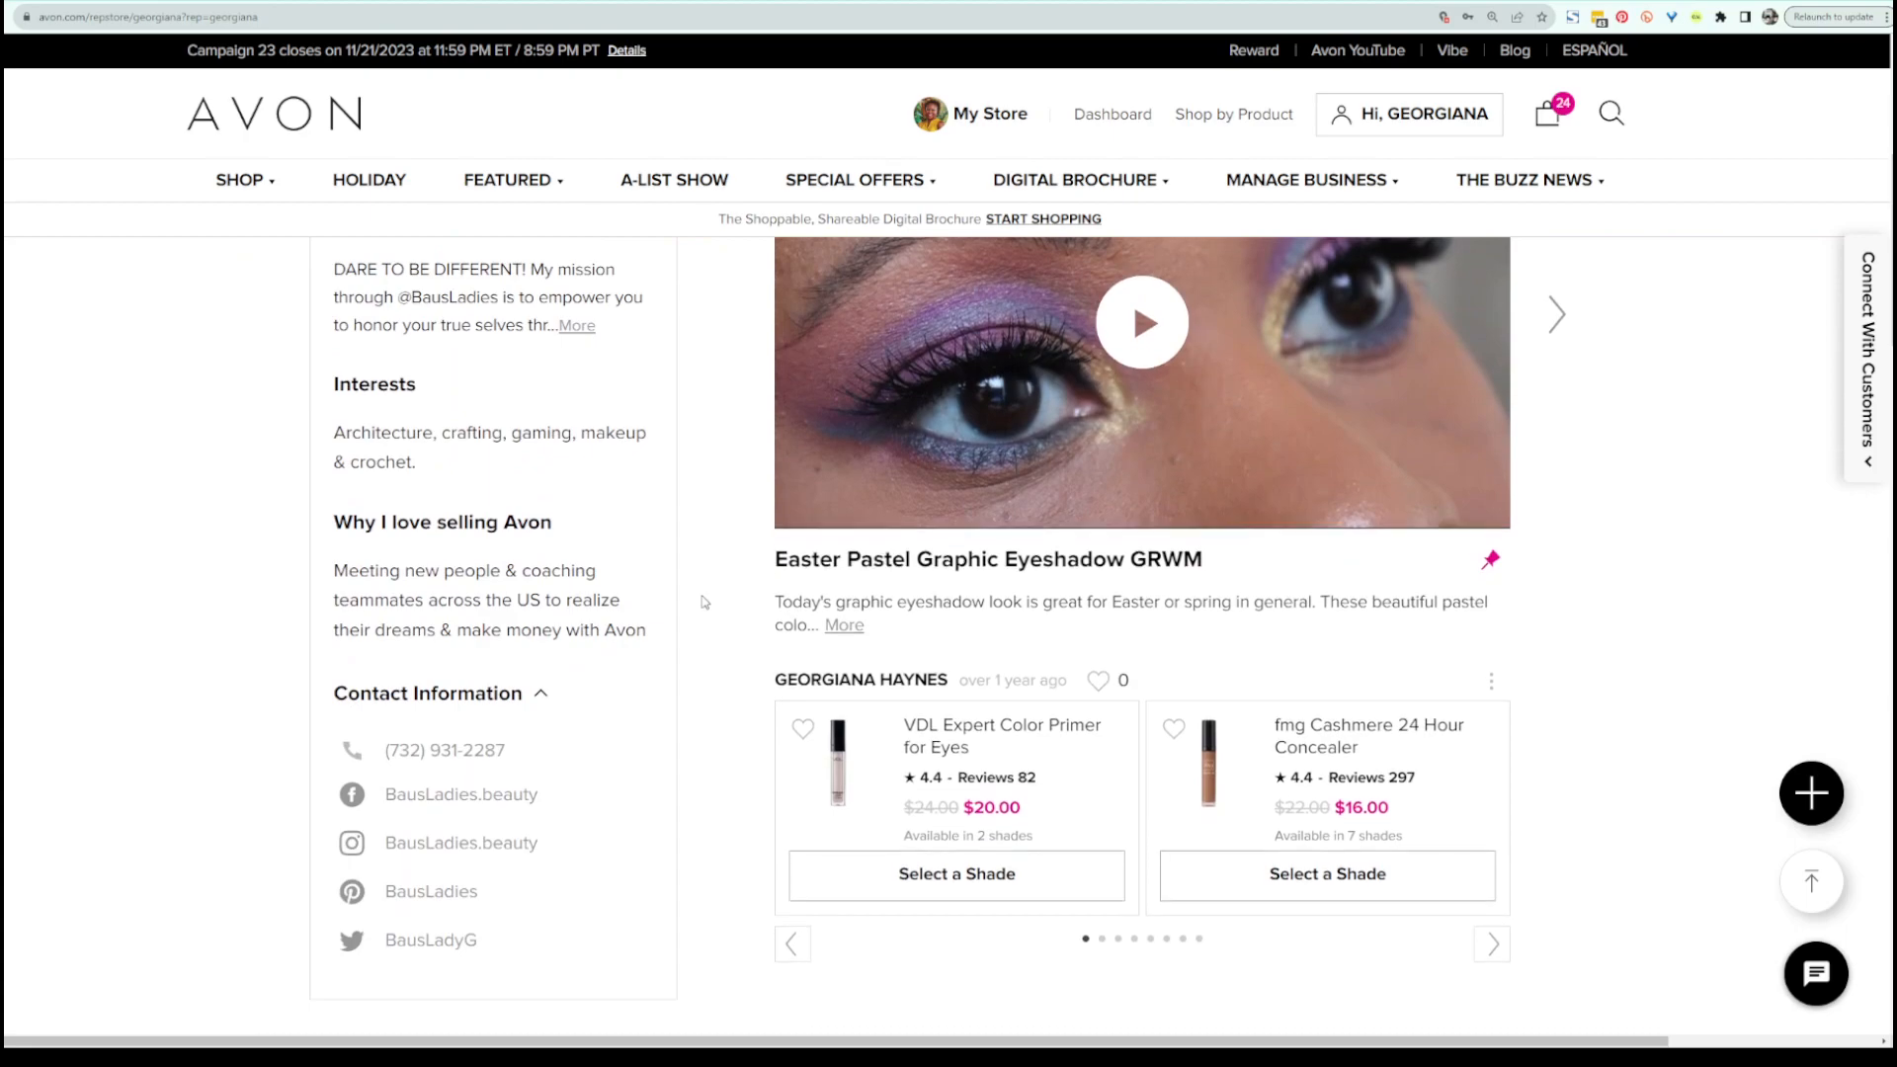
scroll(705, 600, "down", 8)
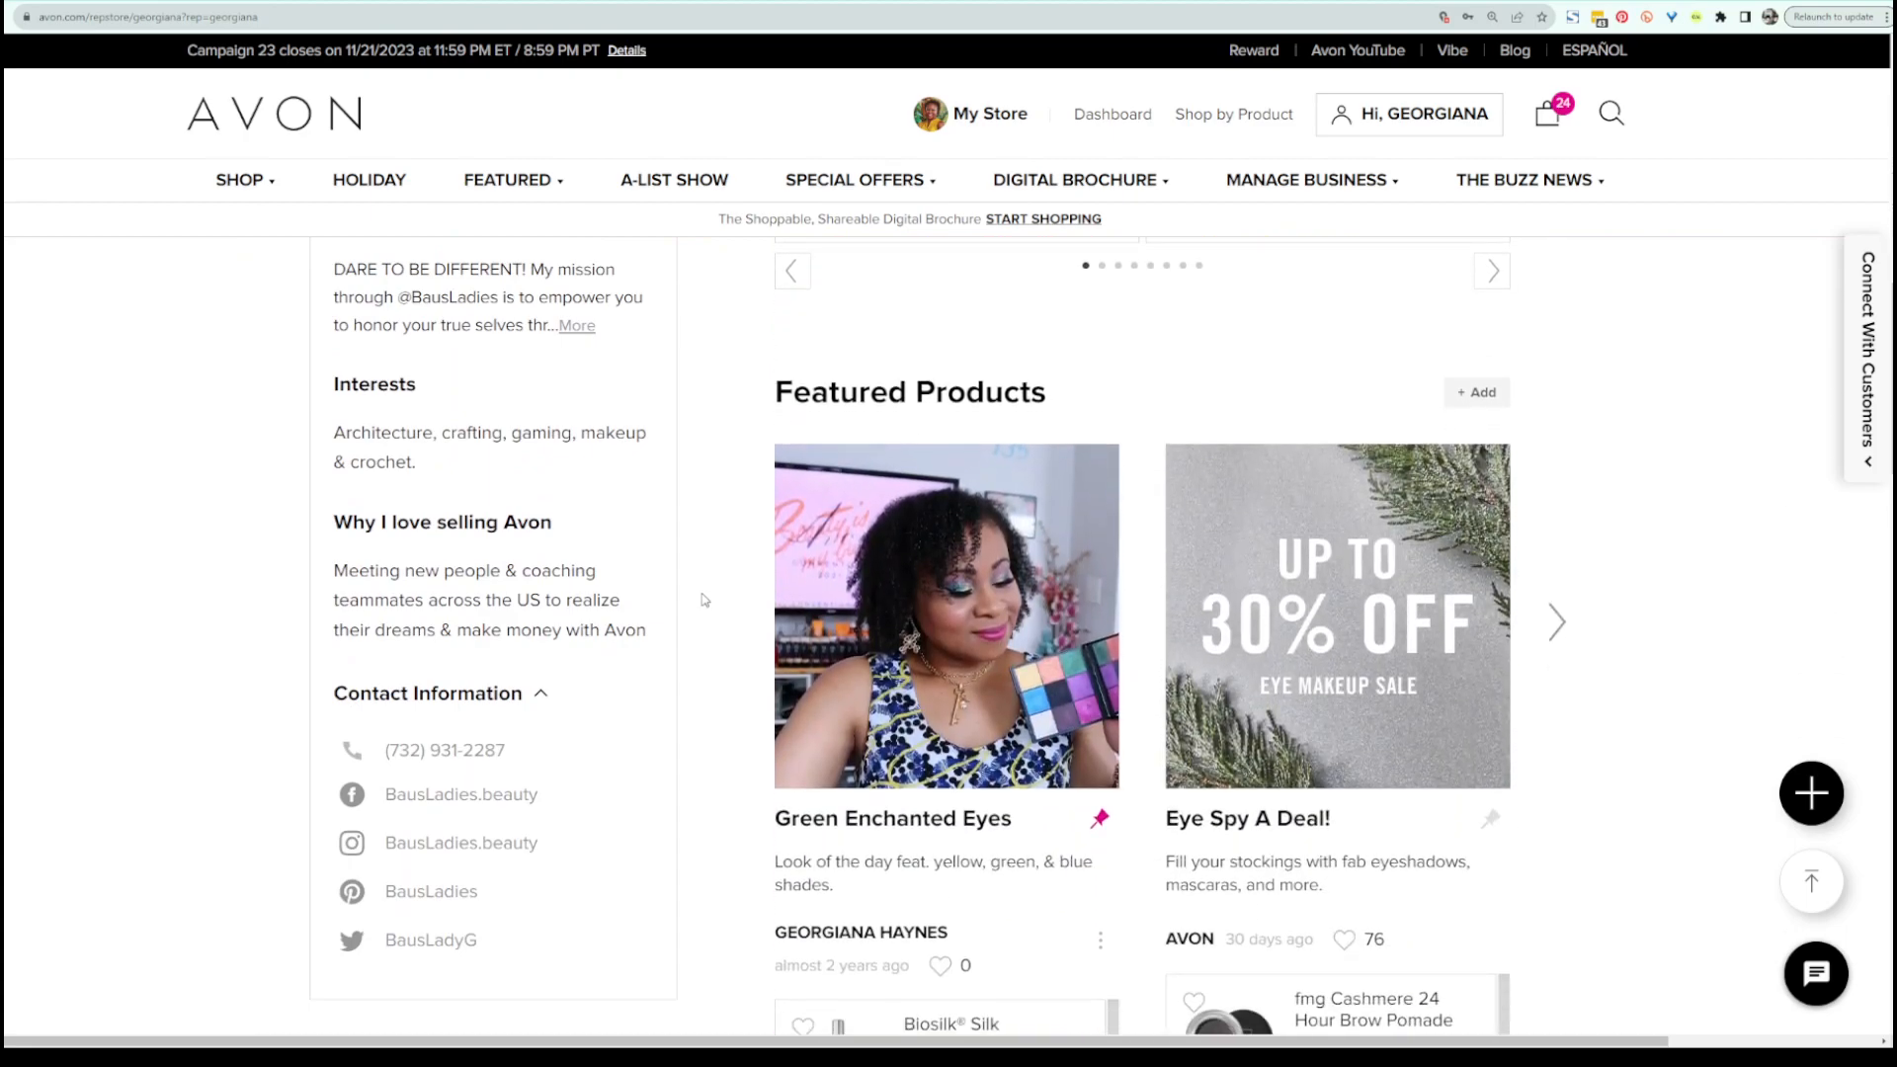
scroll(705, 600, "down", 6)
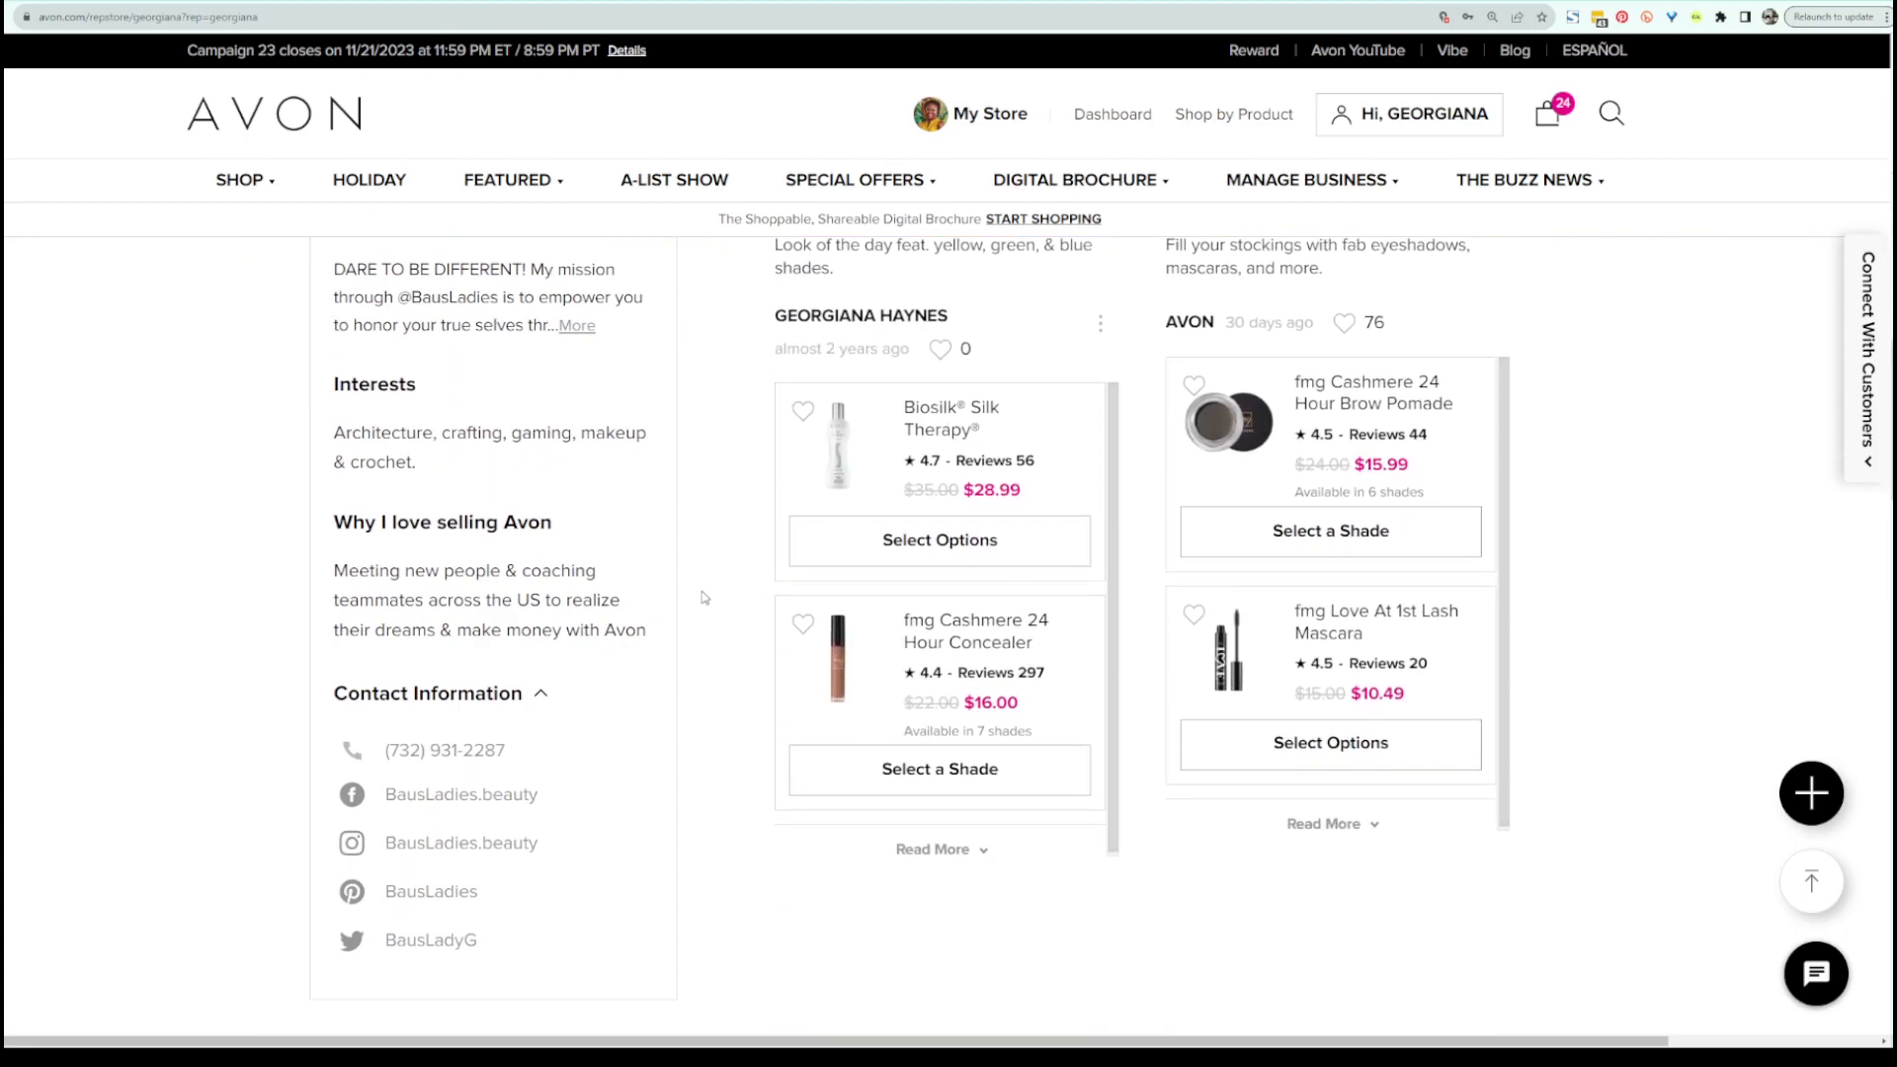
scroll(704, 597, "down", 10)
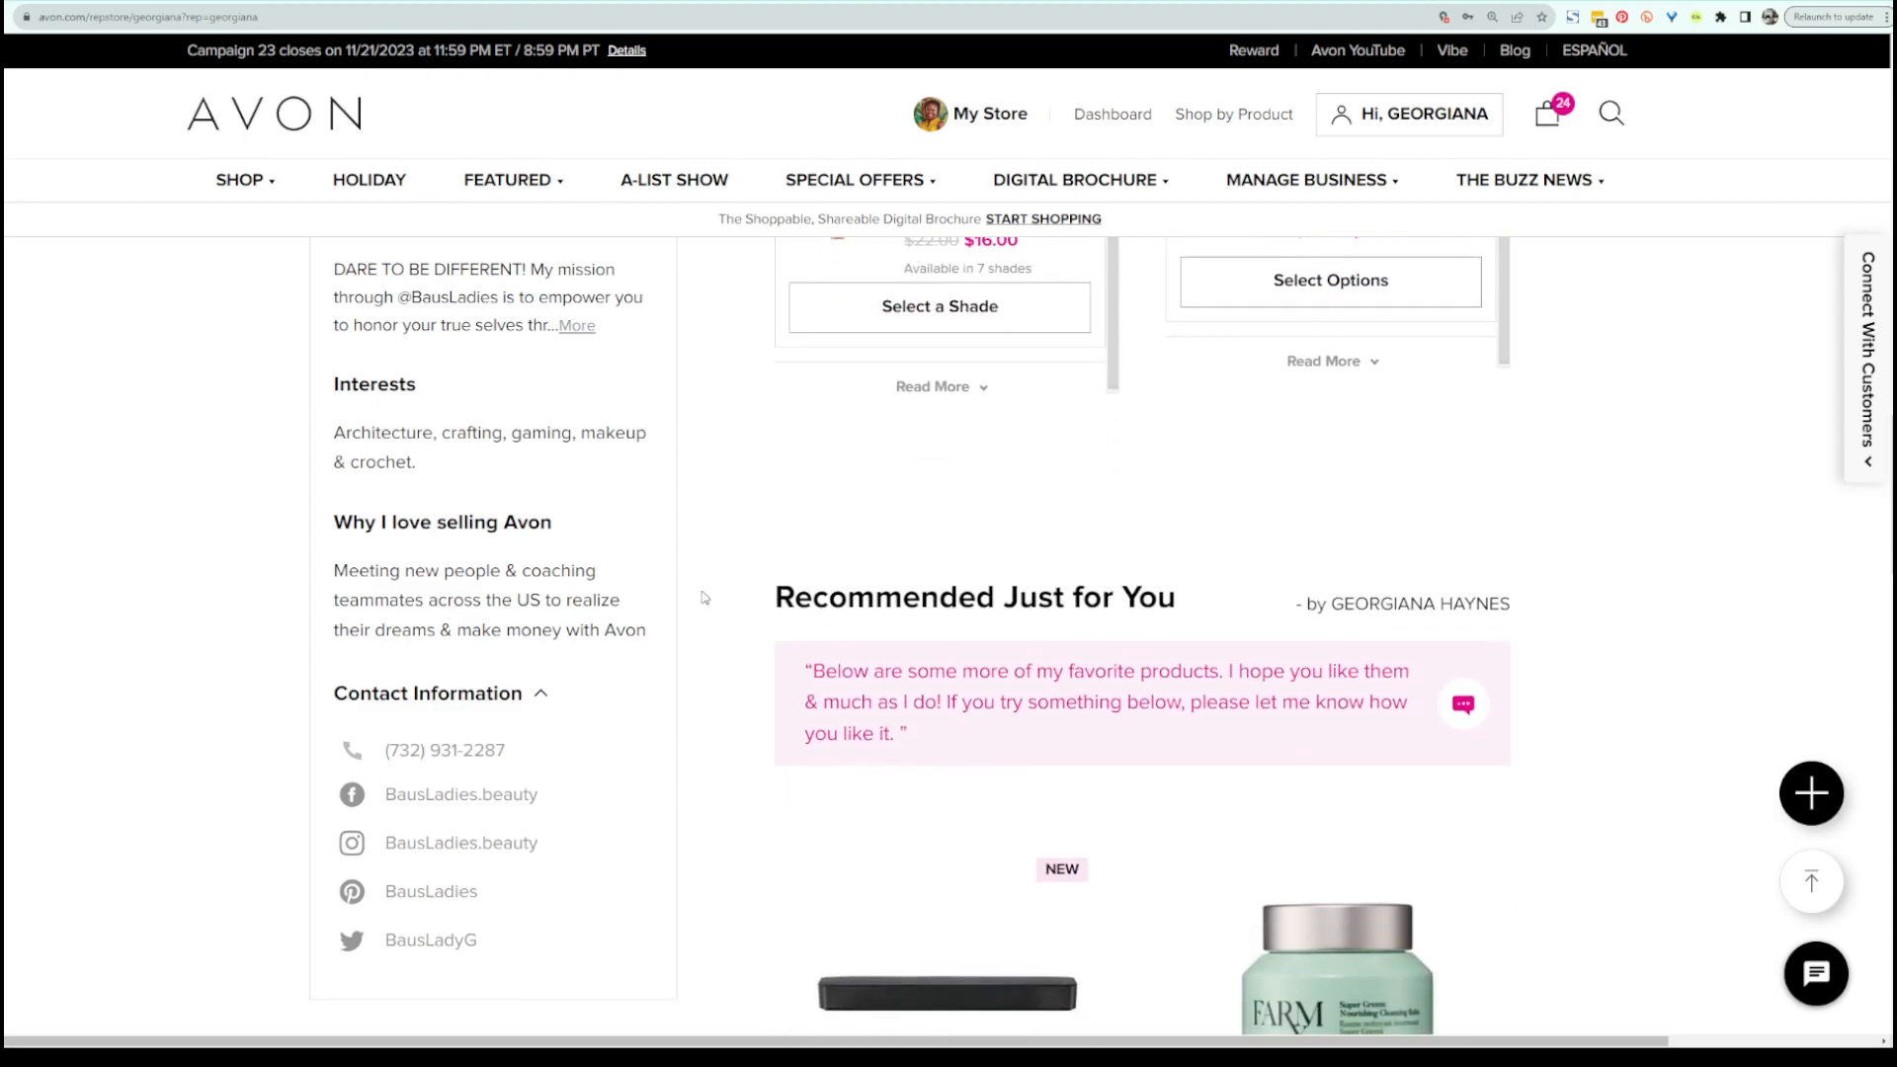
scroll(704, 598, "down", 8)
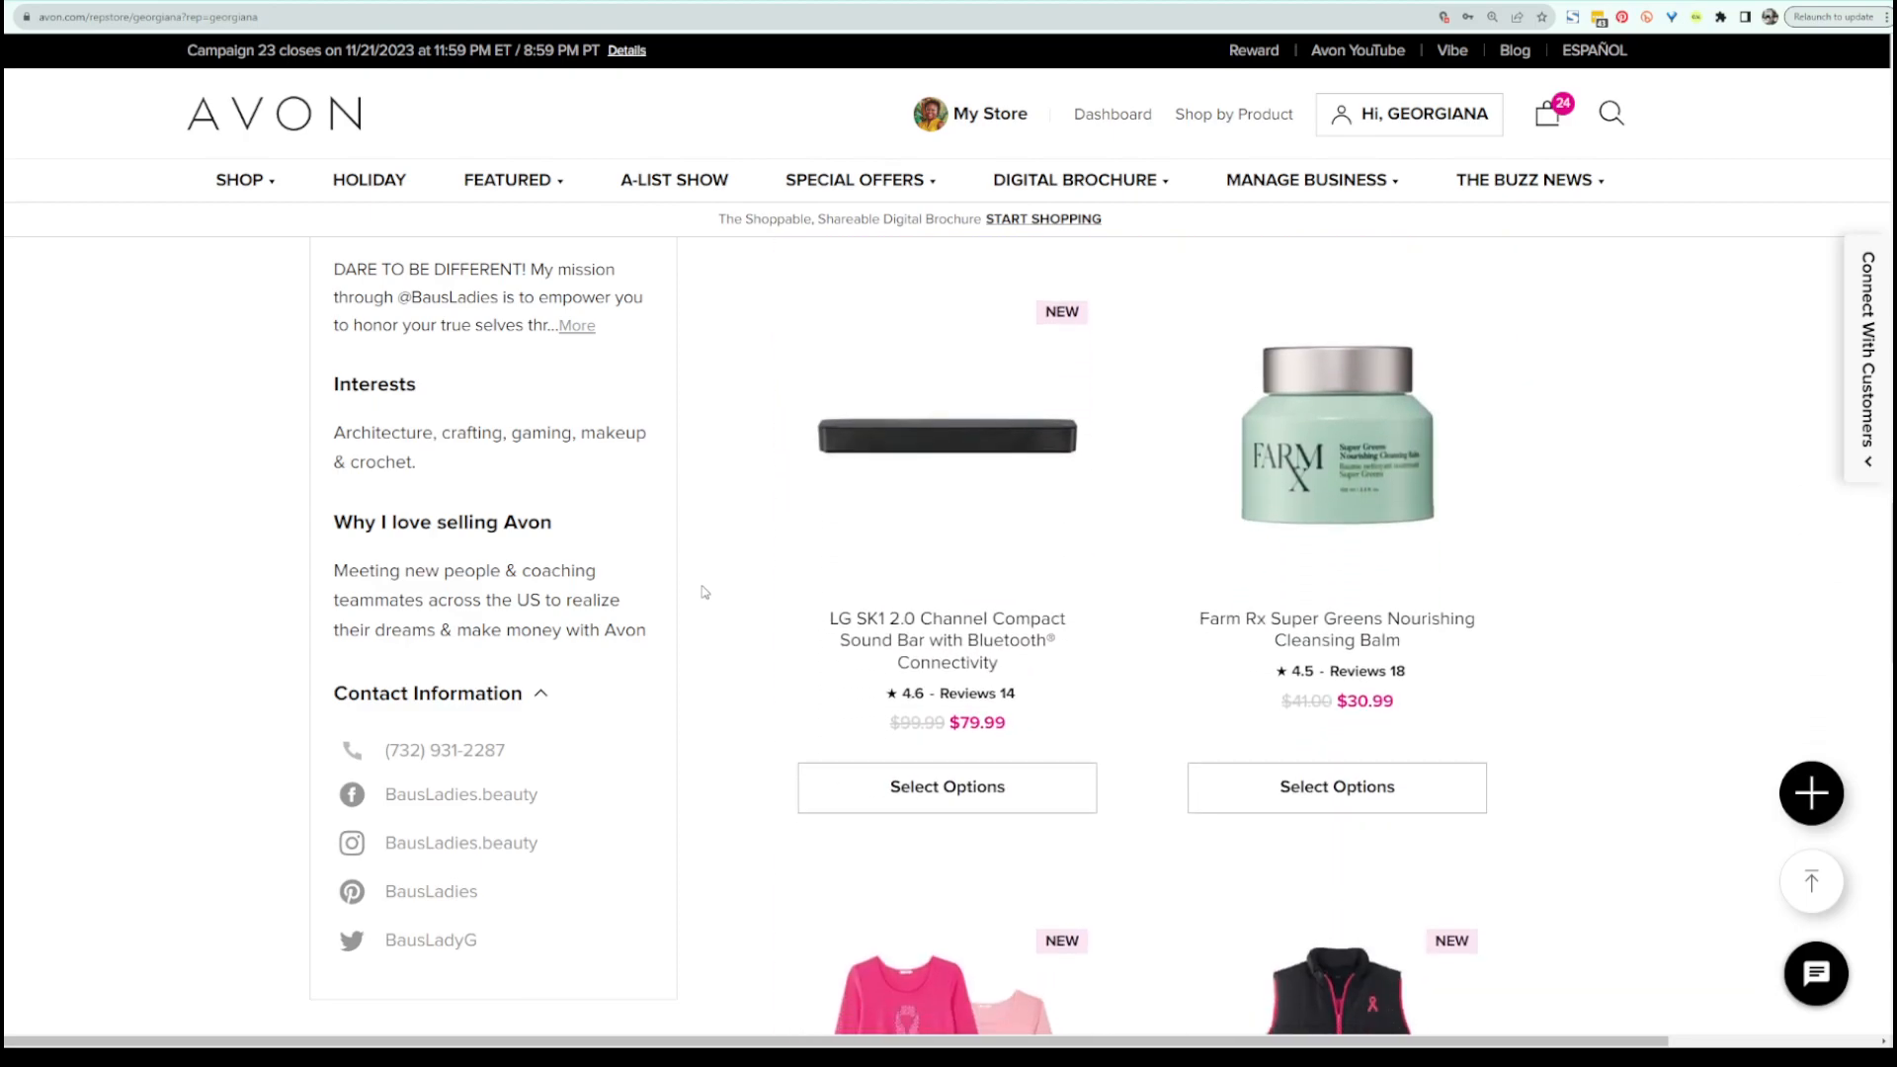
scroll(704, 593, "down", 15)
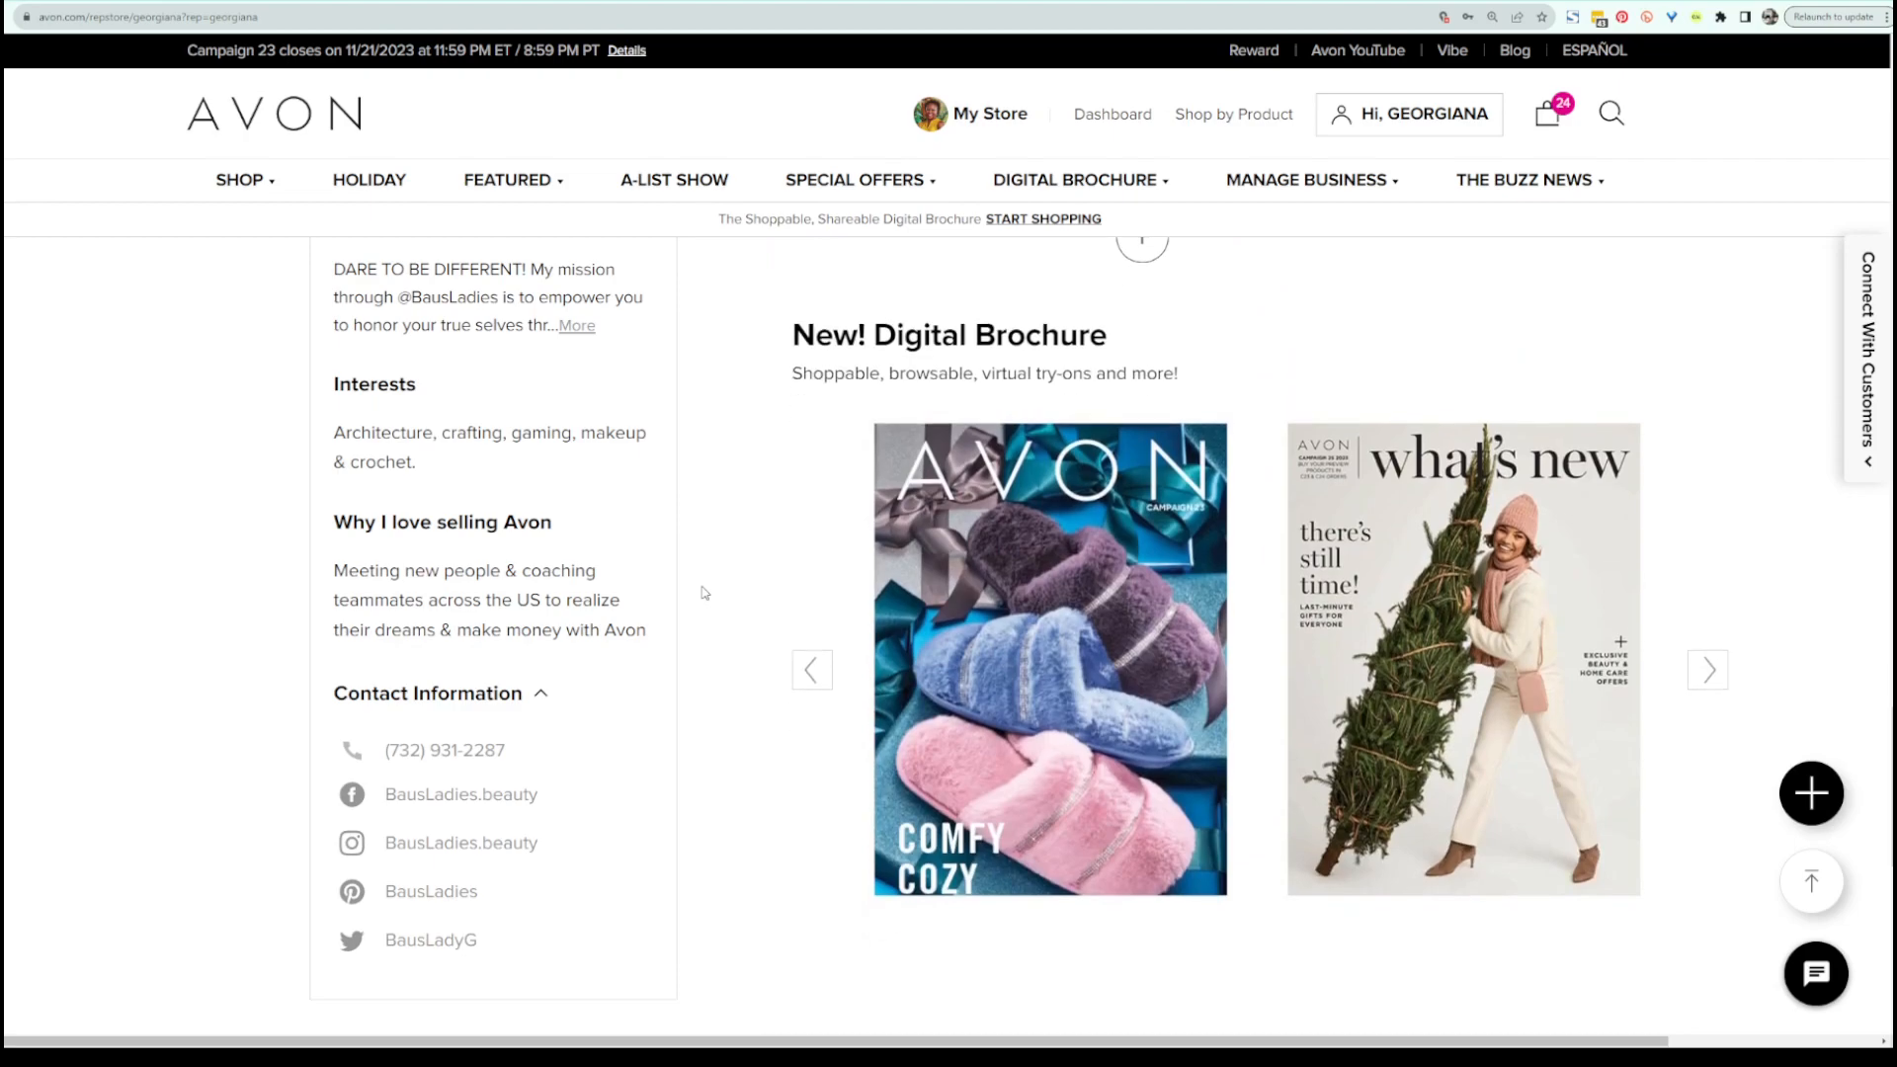
scroll(705, 593, "up", 10)
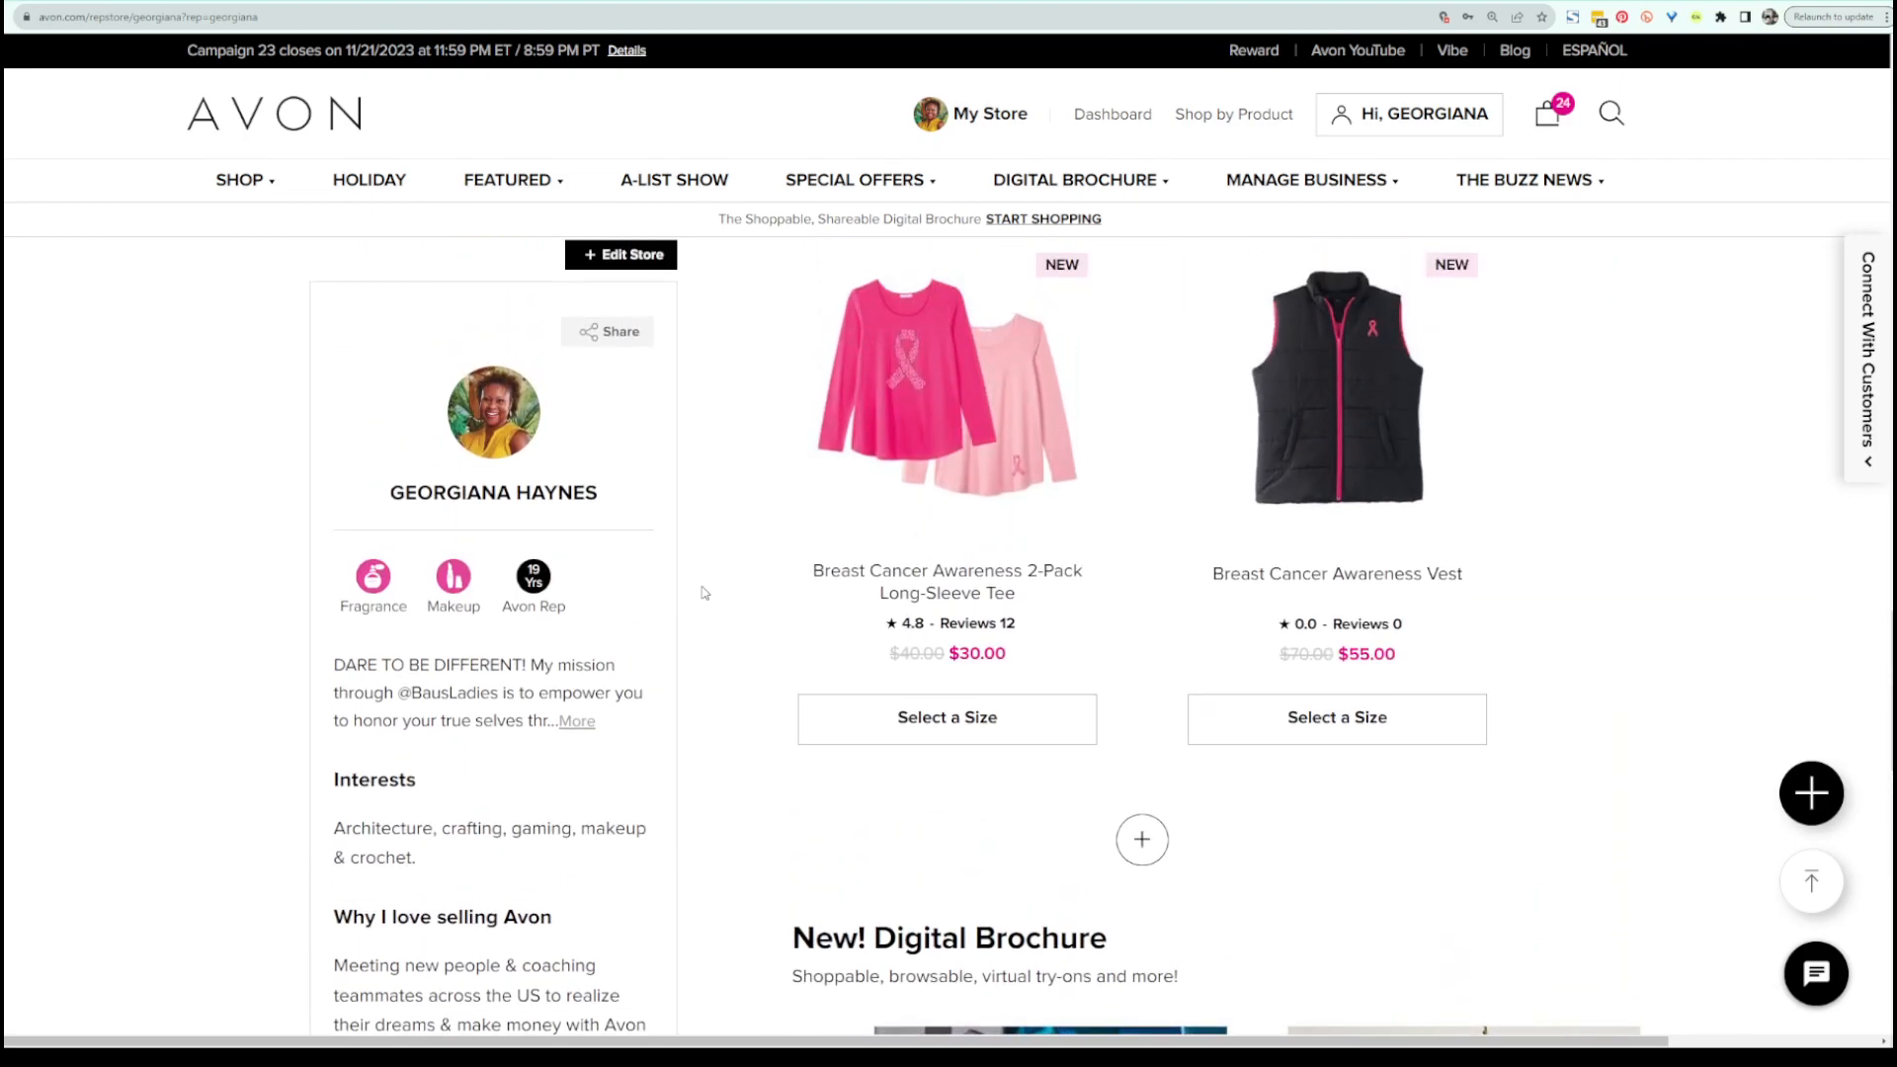
scroll(704, 593, "up", 15)
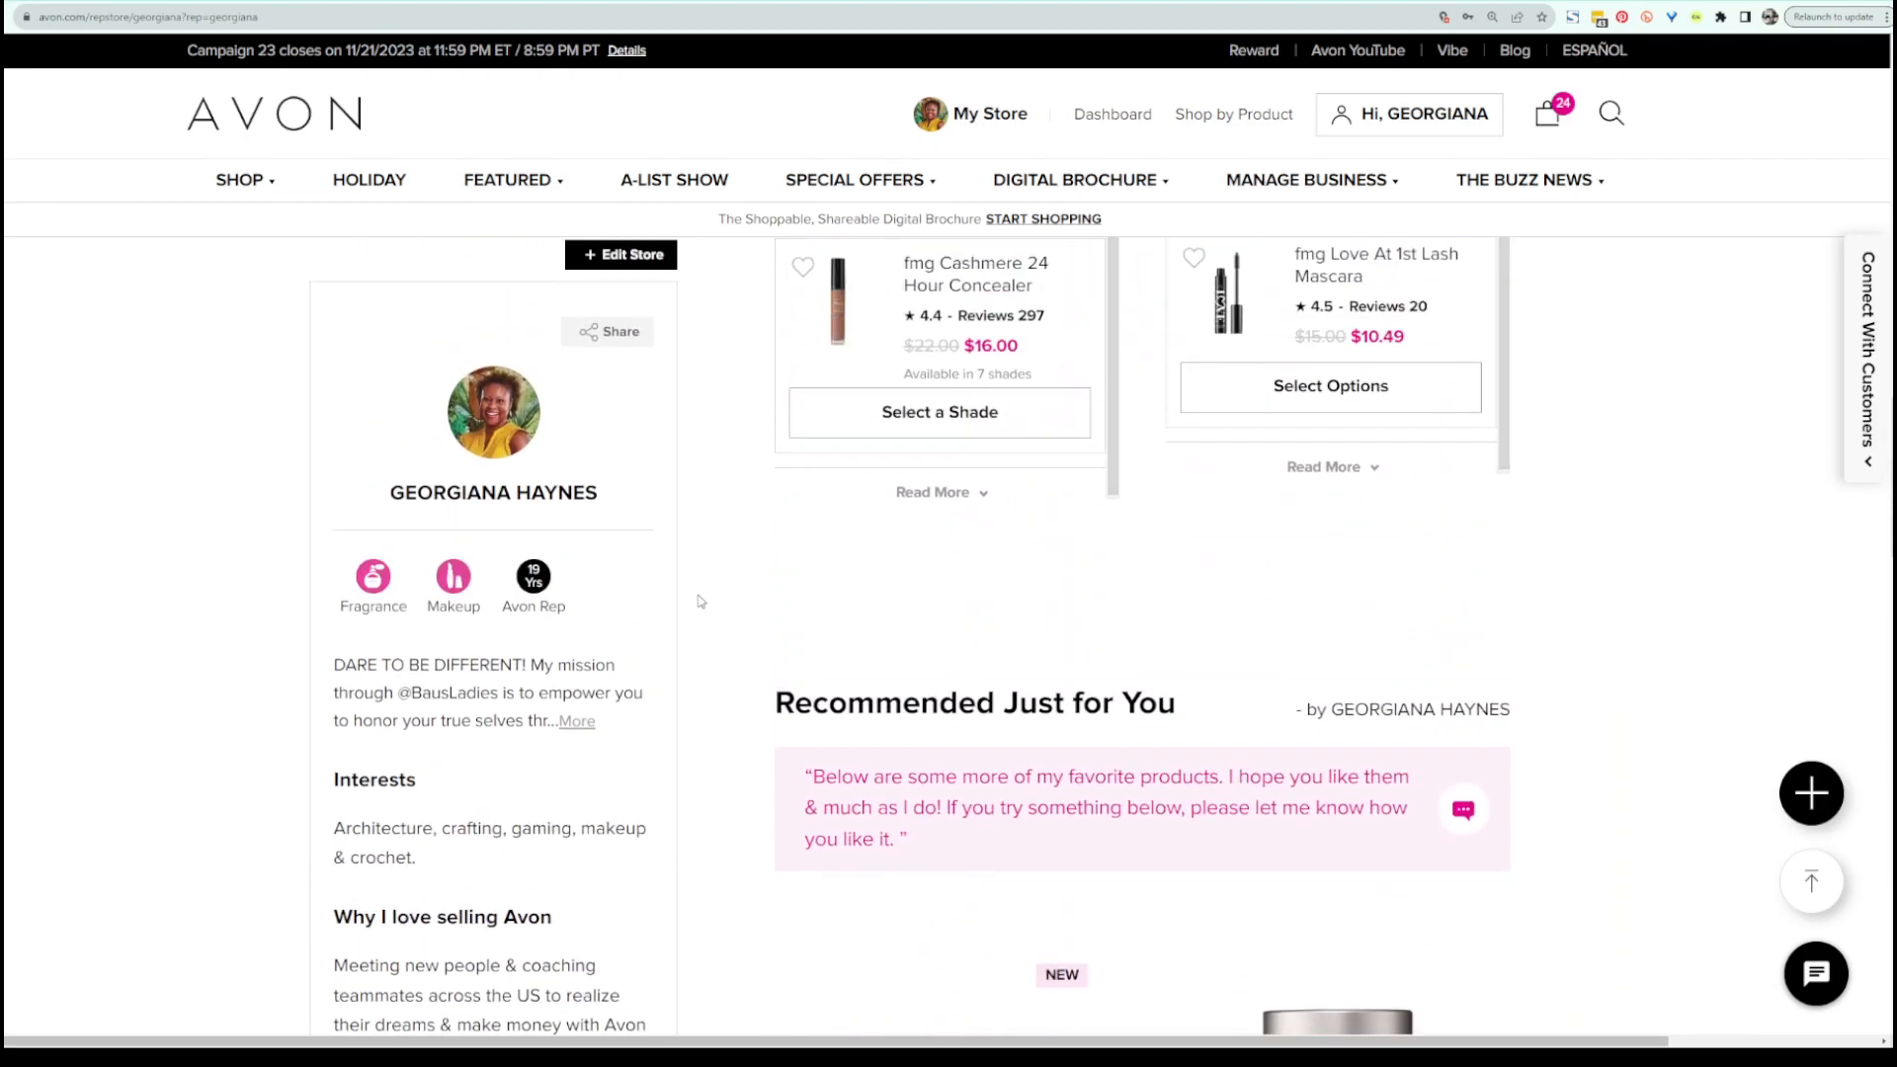
scroll(700, 593, "up", 10)
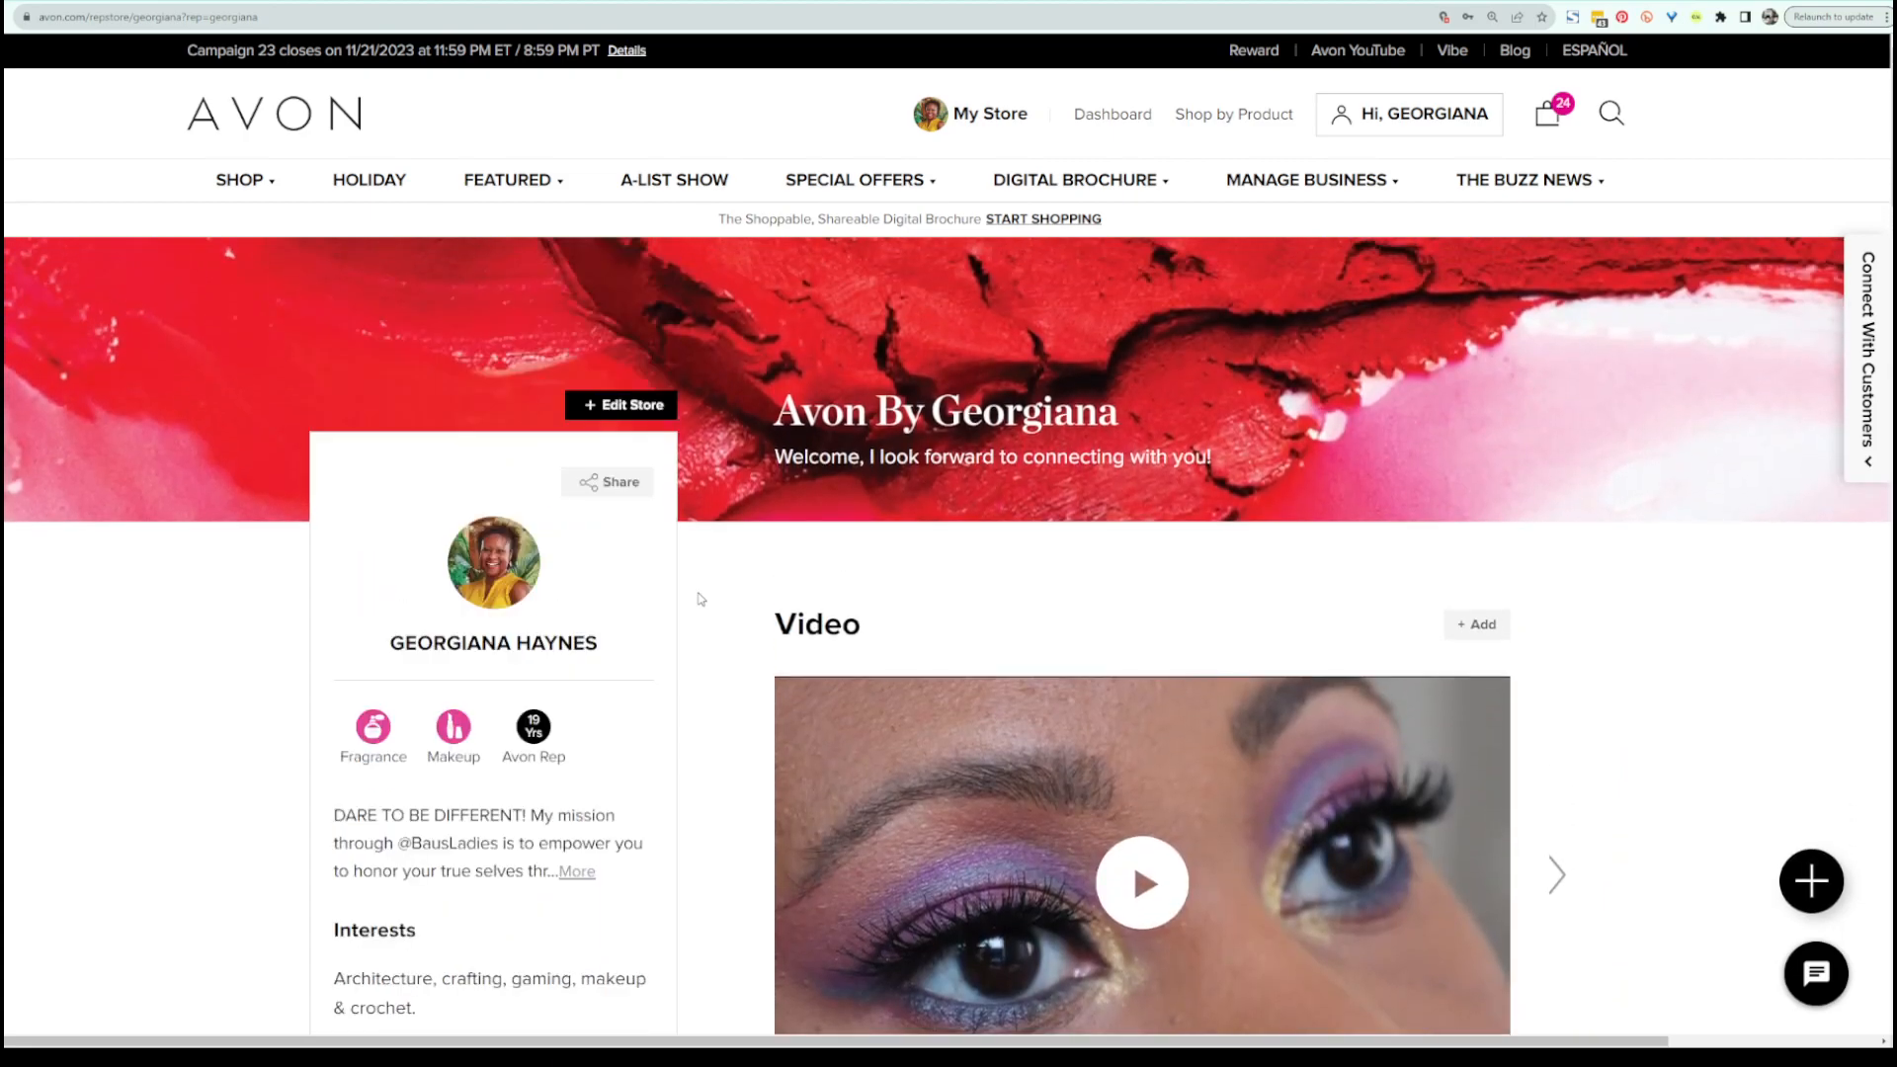
Open the English Store for editing and reach the photo and store name settings below the banner choices.
left_click(637, 406)
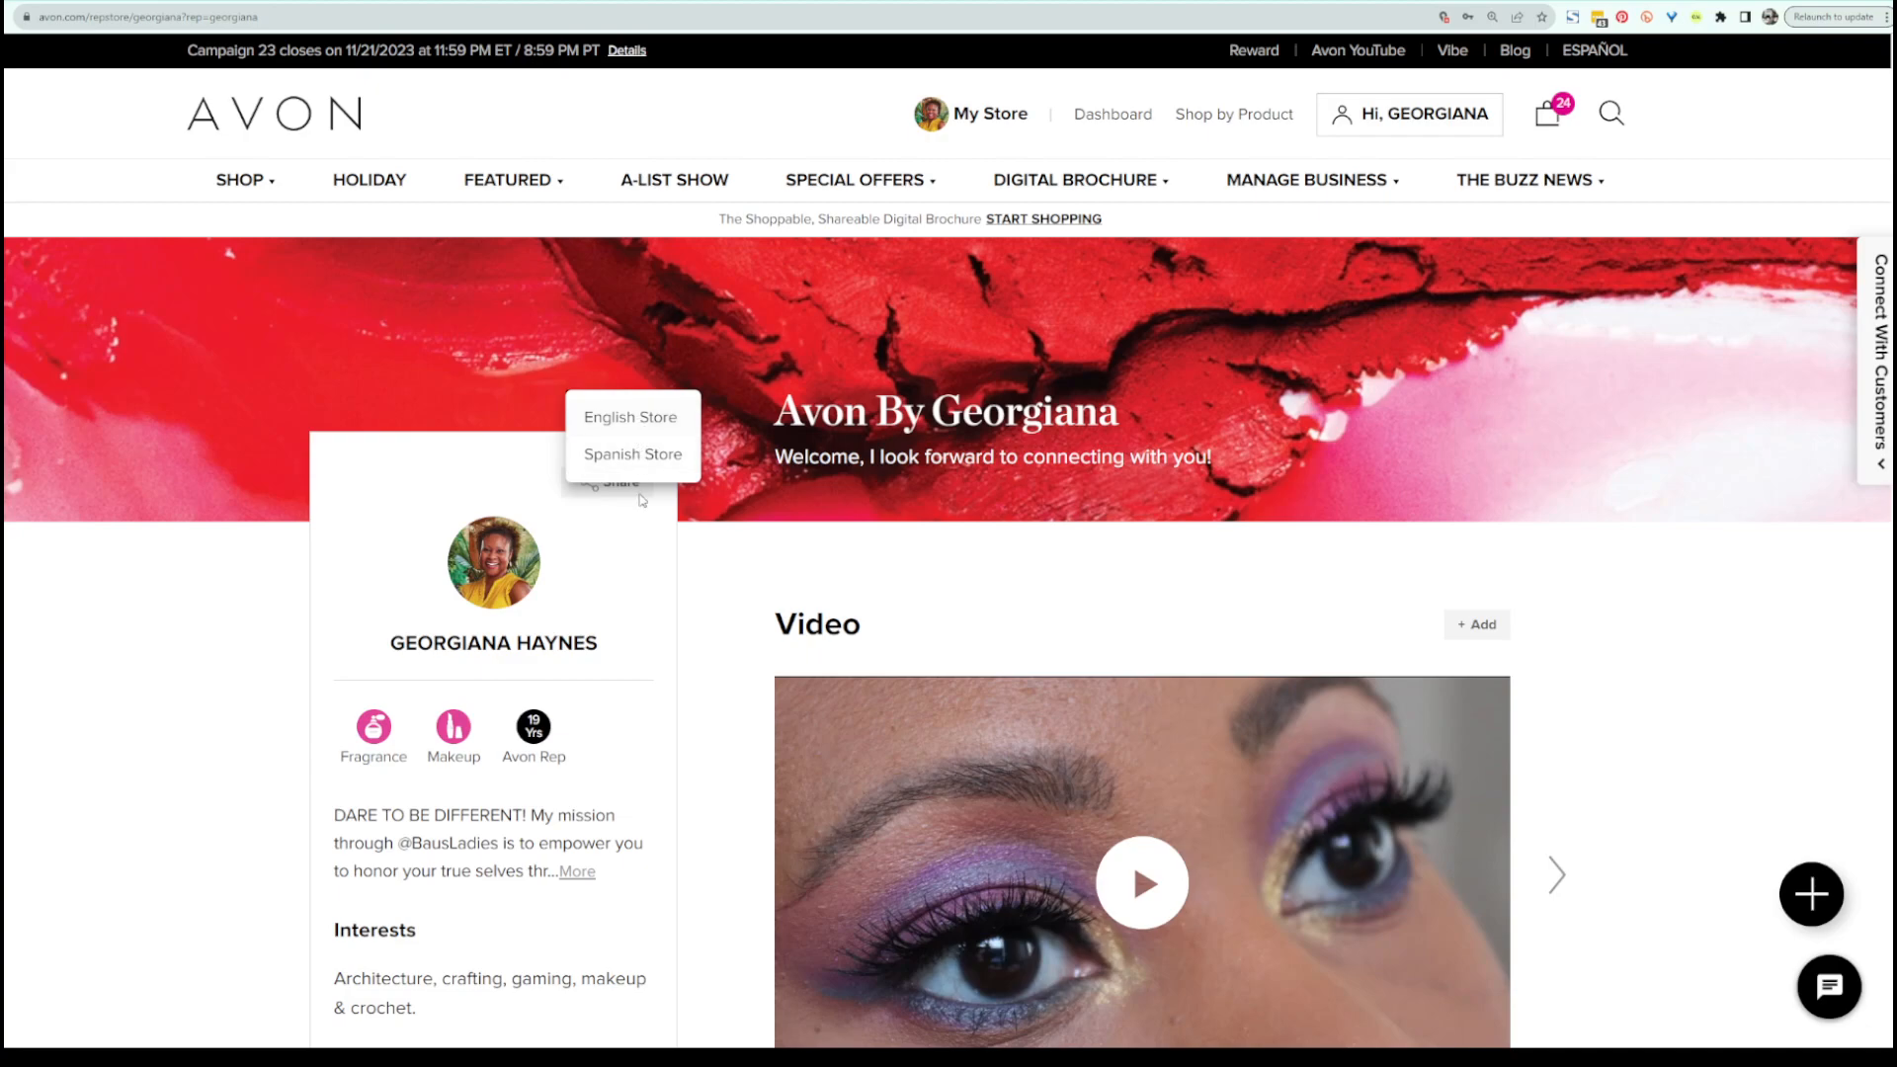
left_click(629, 418)
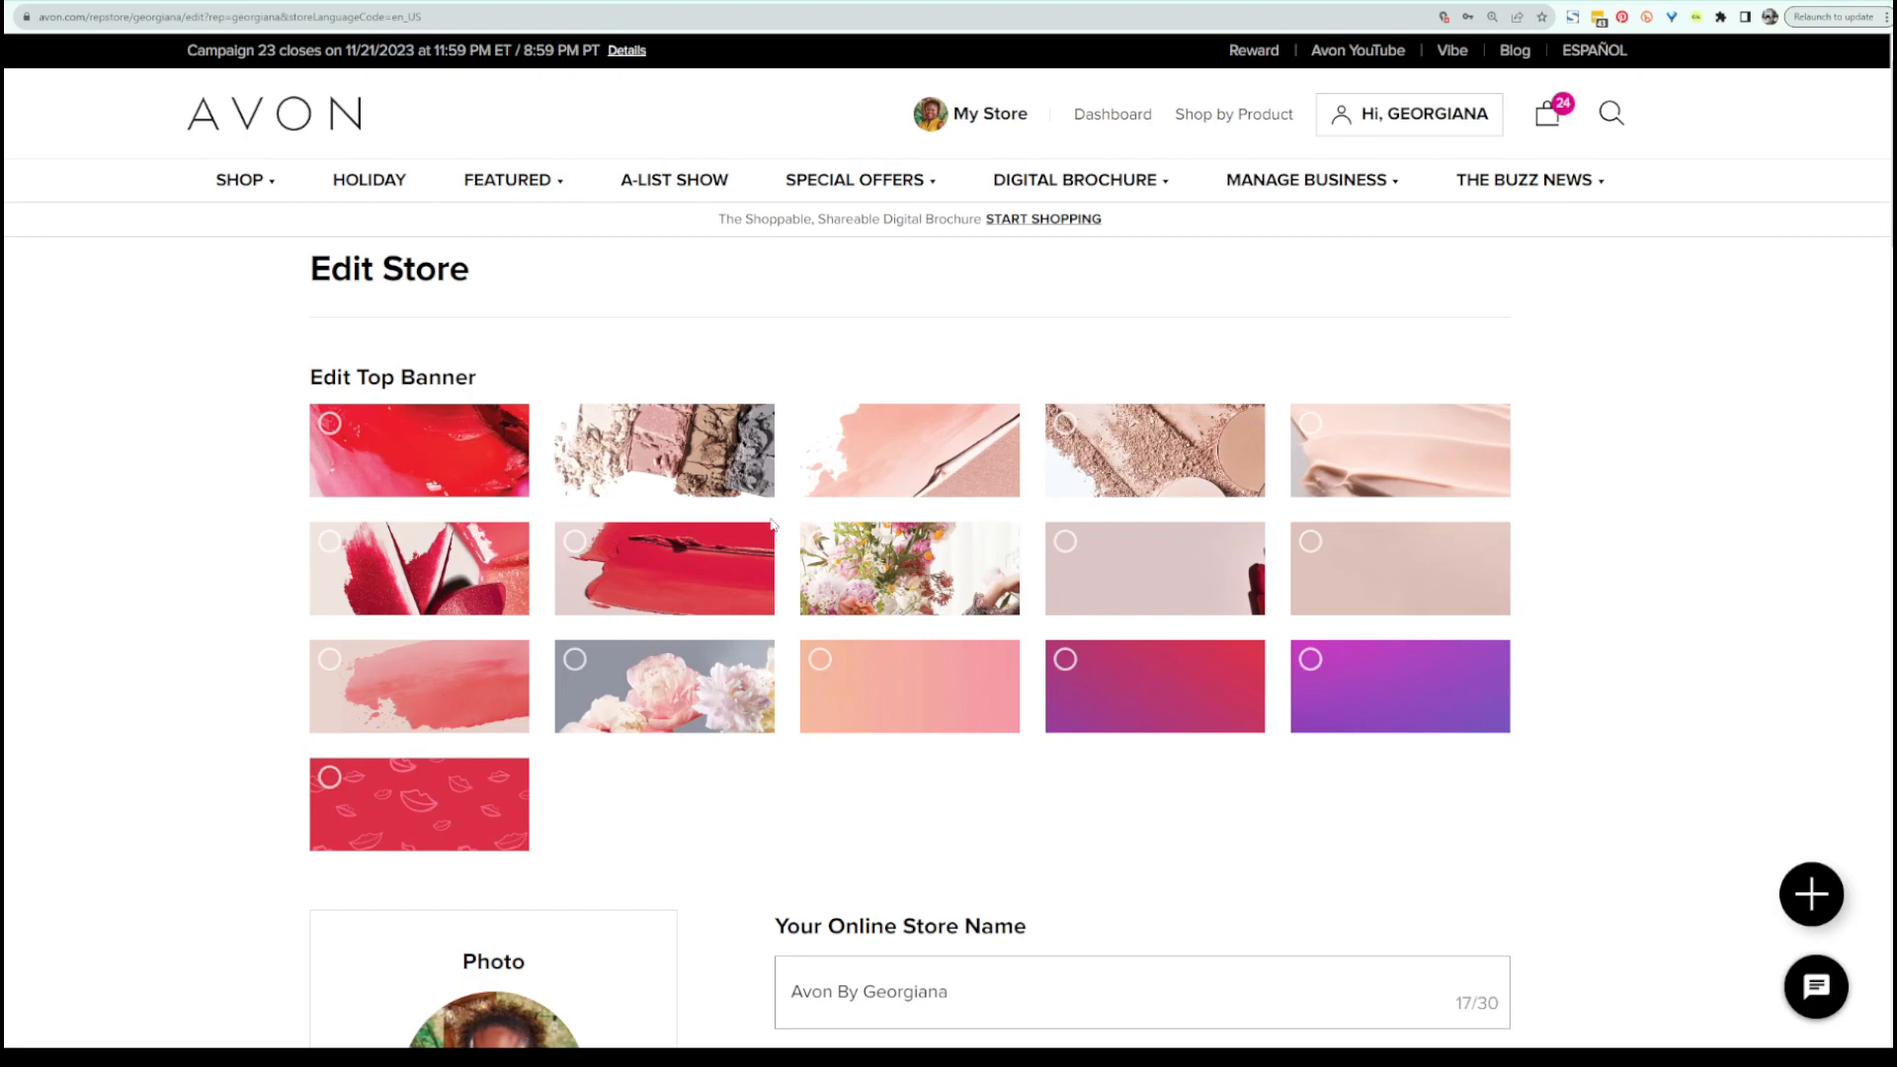
scroll(956, 502, "down", 2)
scroll(956, 502, "down", 1)
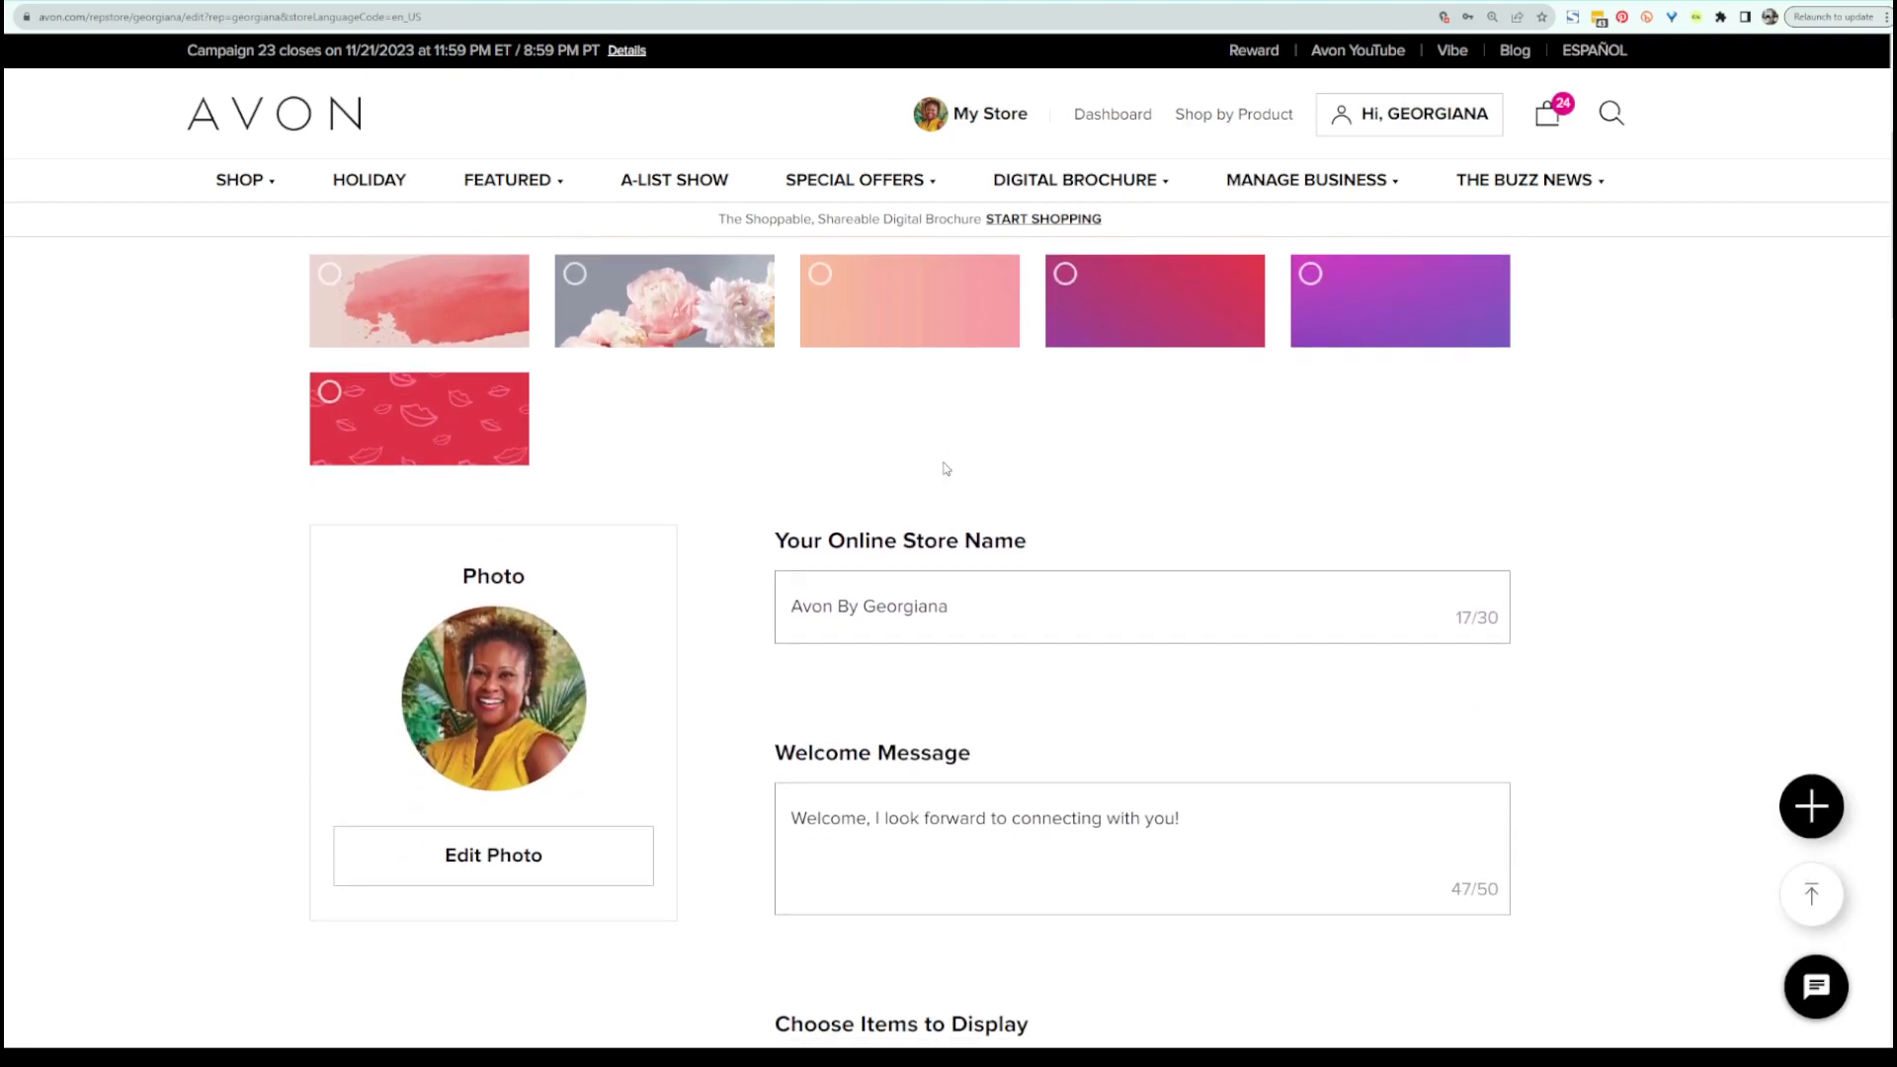
Examine the online store name, the welcome message, and the city, phone and social media display choices.
scroll(679, 396, "down", 1)
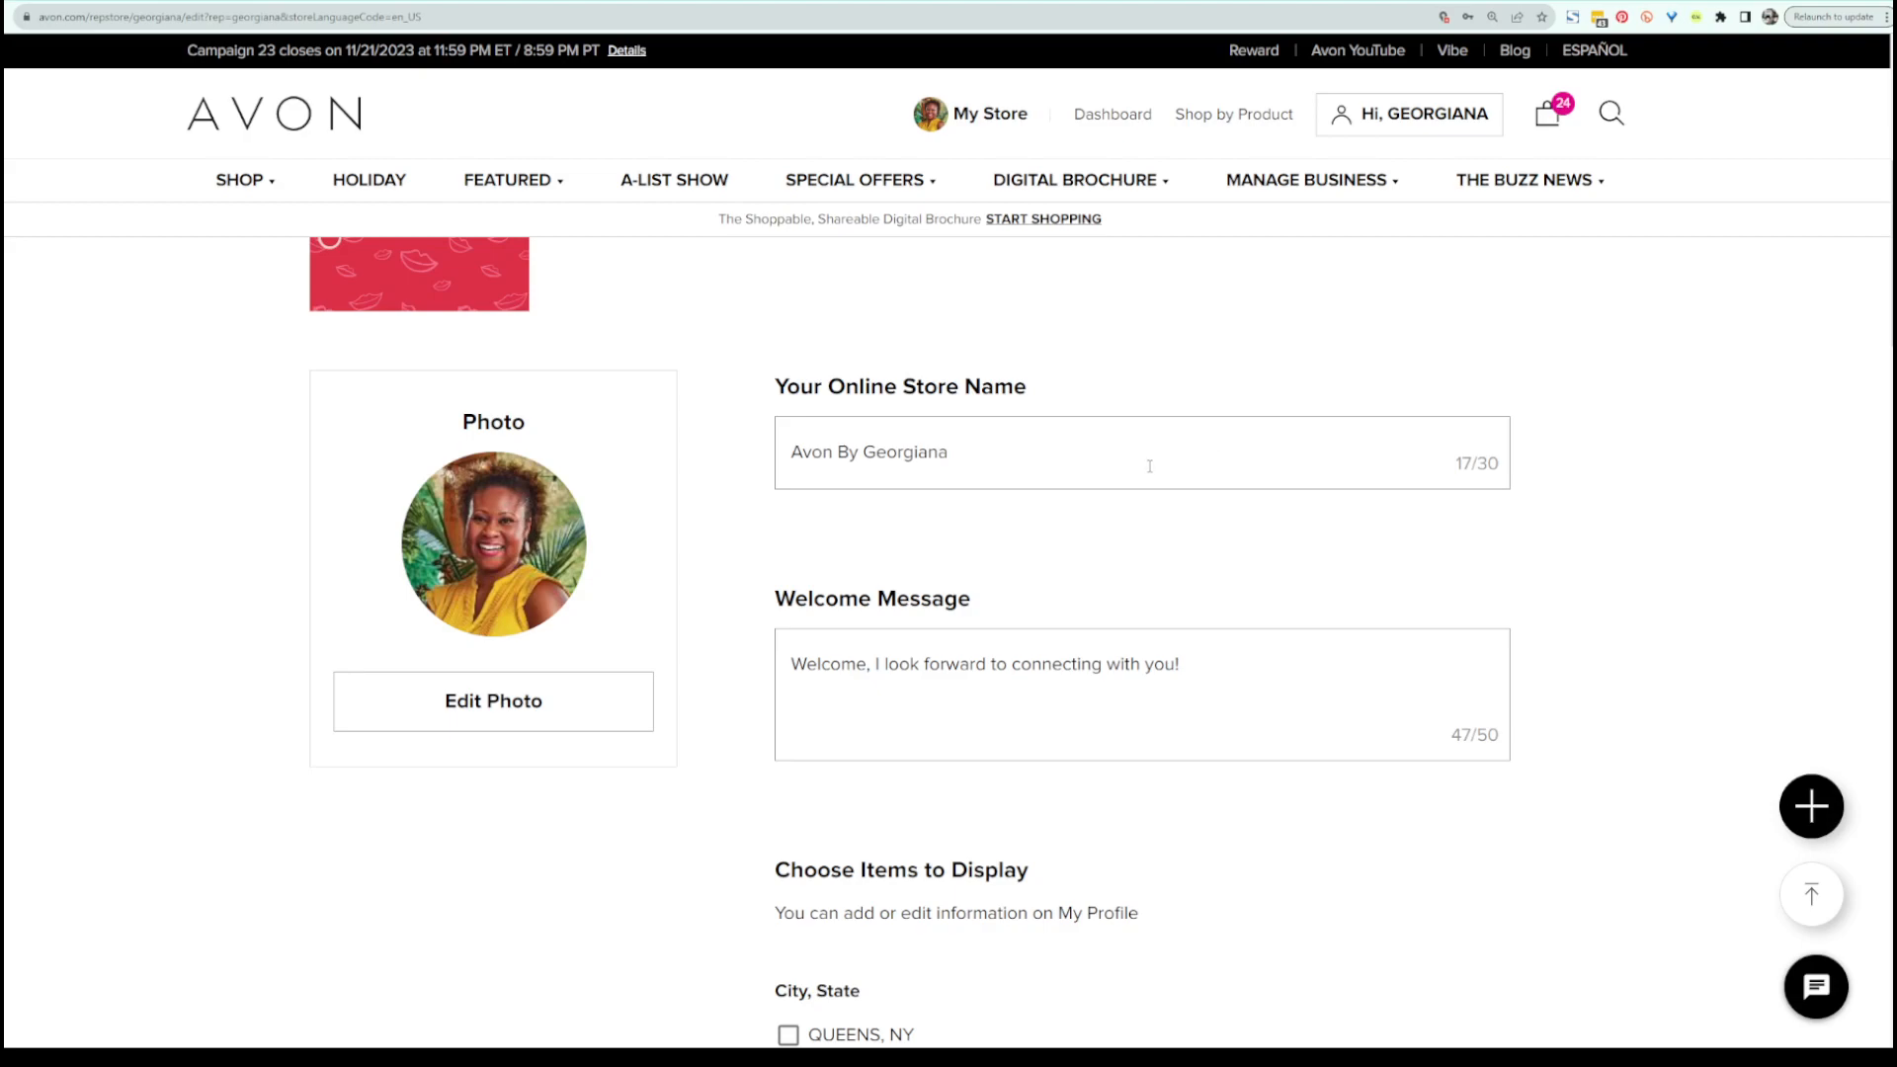
left_click_drag(865, 445, 788, 451)
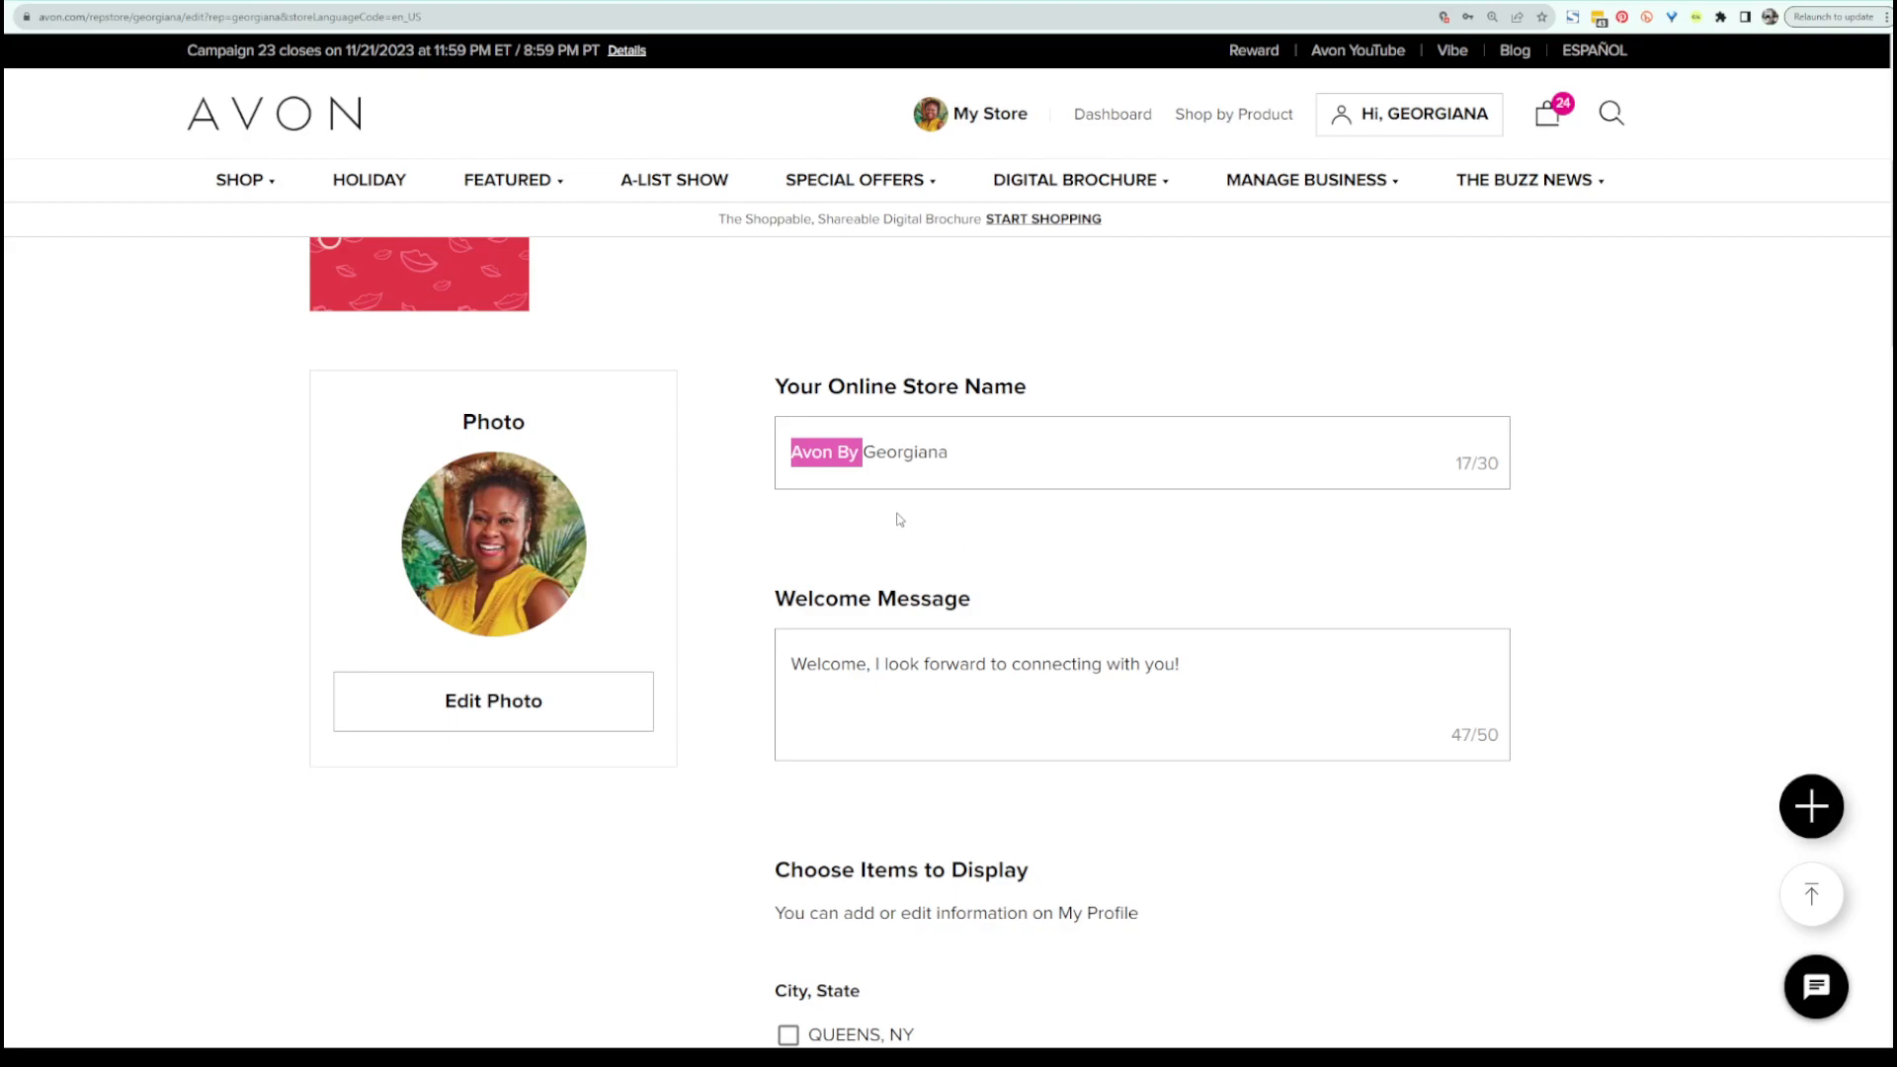
scroll(900, 518, "down", 1)
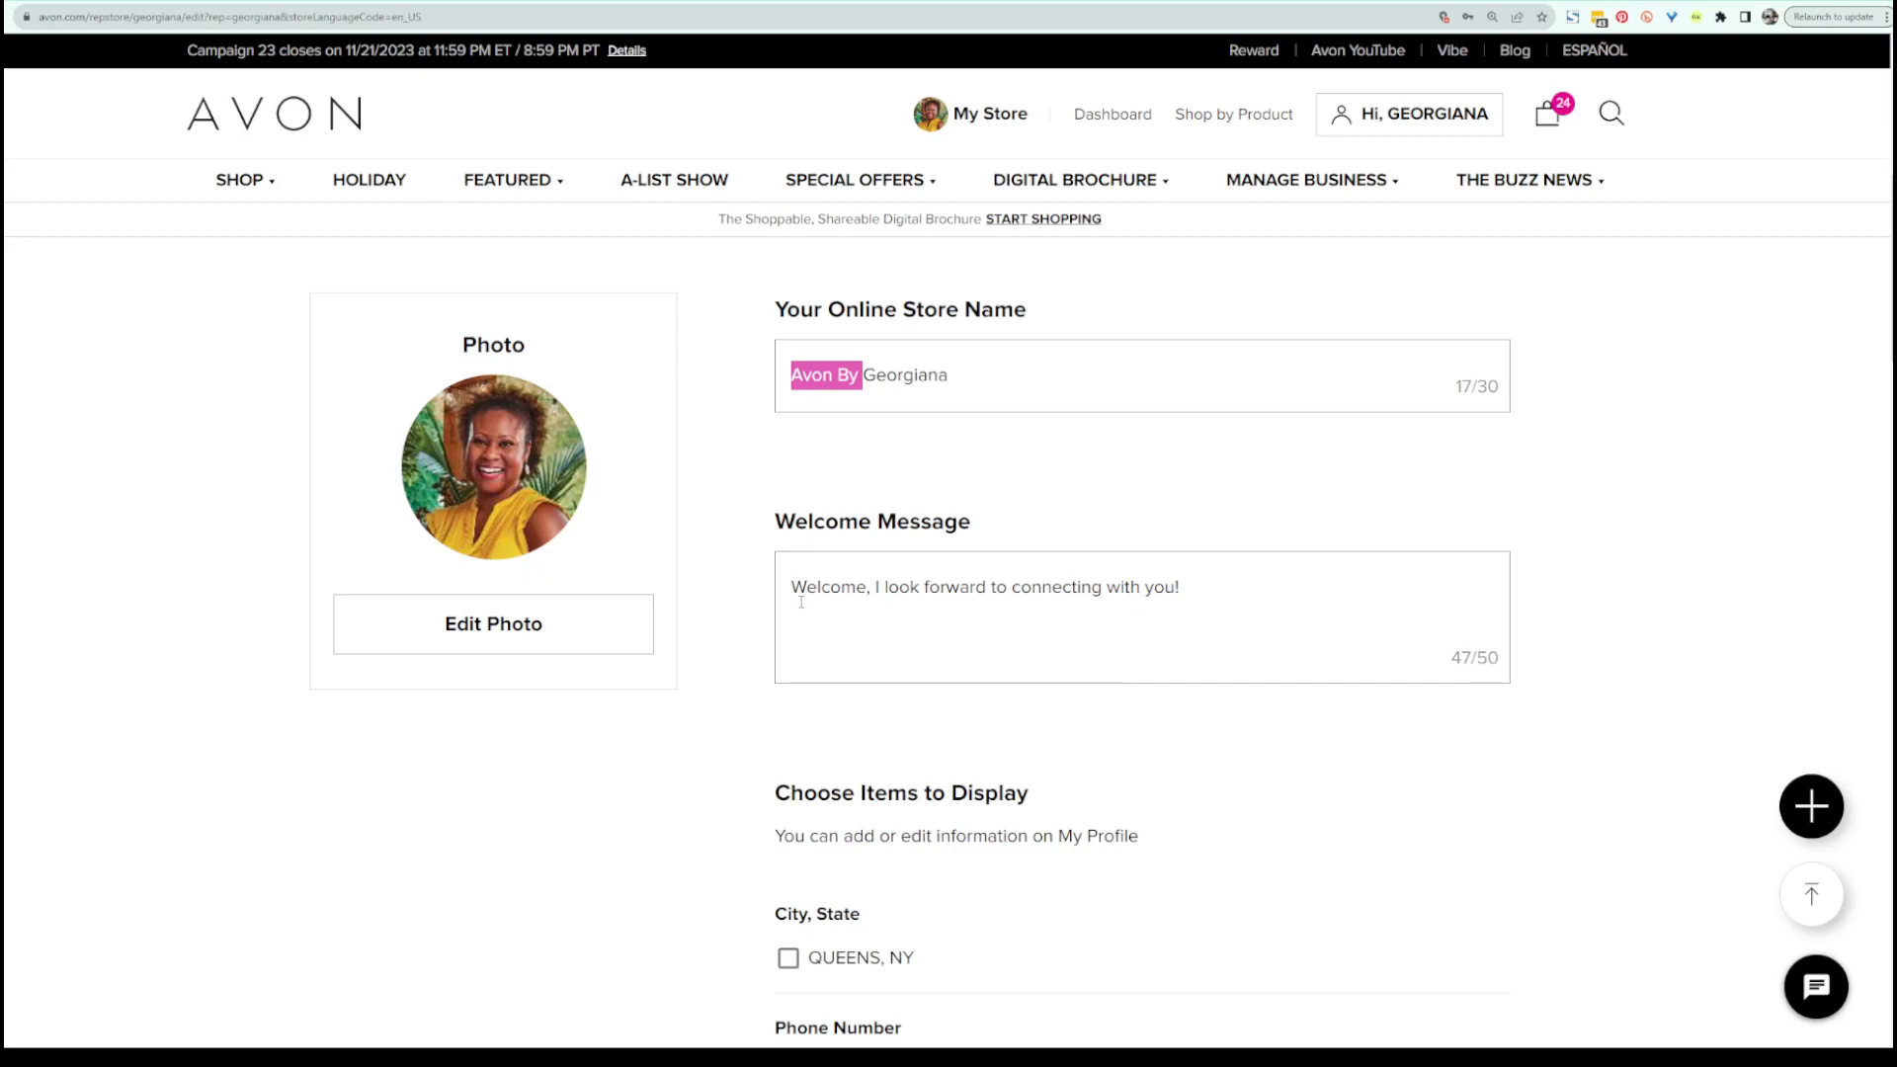
scroll(801, 601, "down", 1)
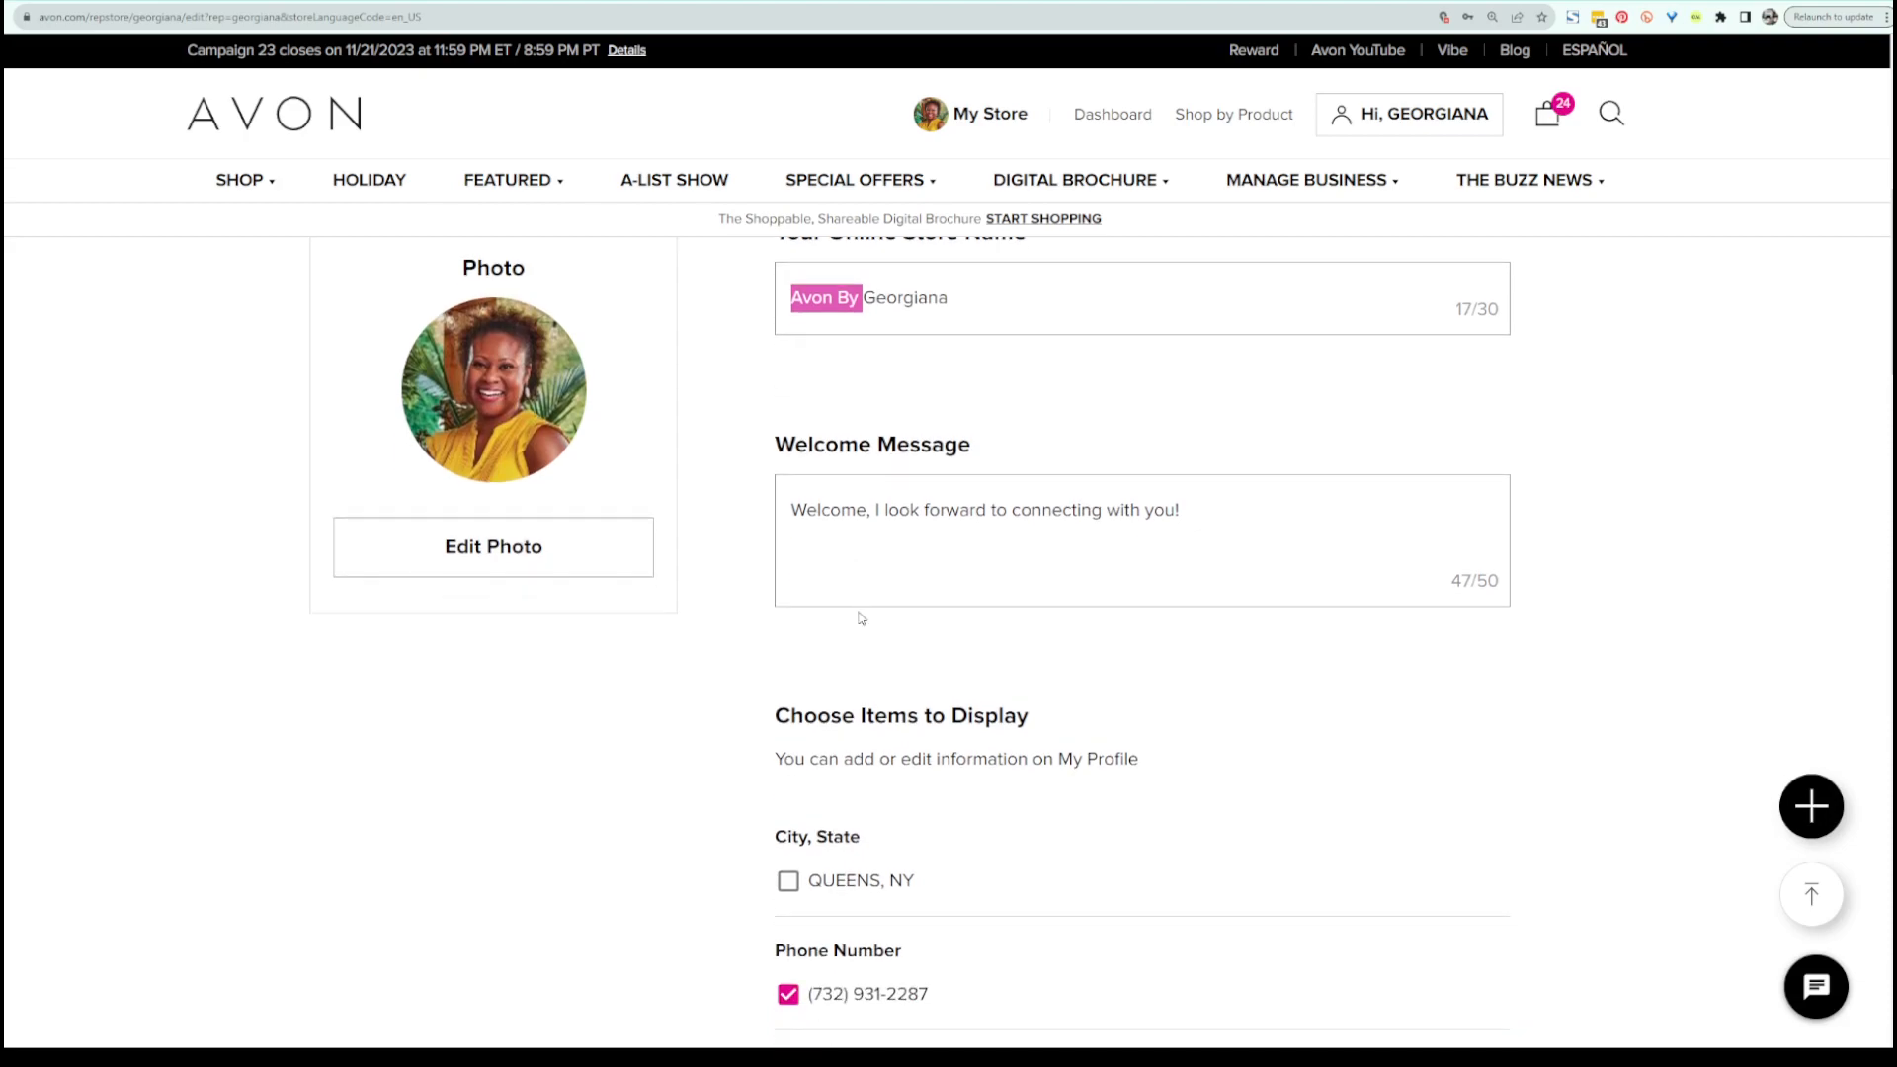
scroll(861, 618, "down", 2)
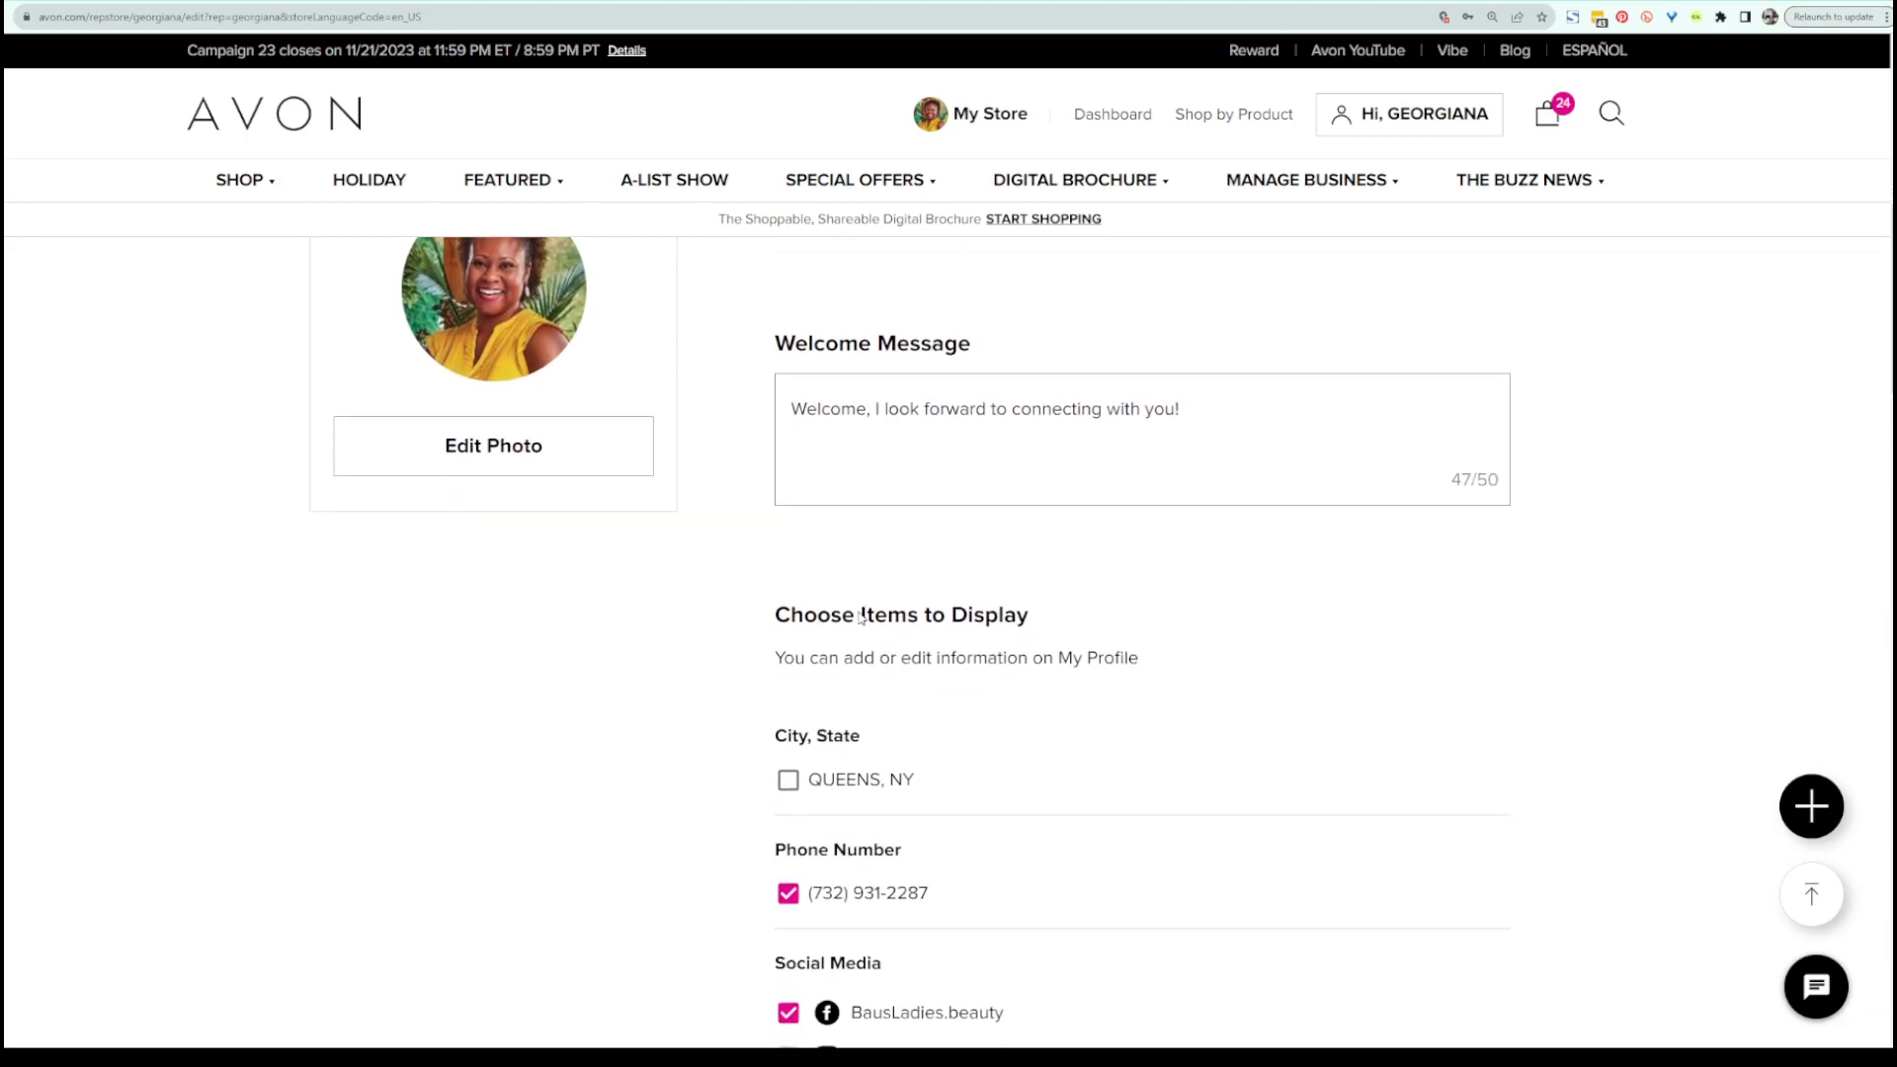
scroll(859, 608, "down", 2)
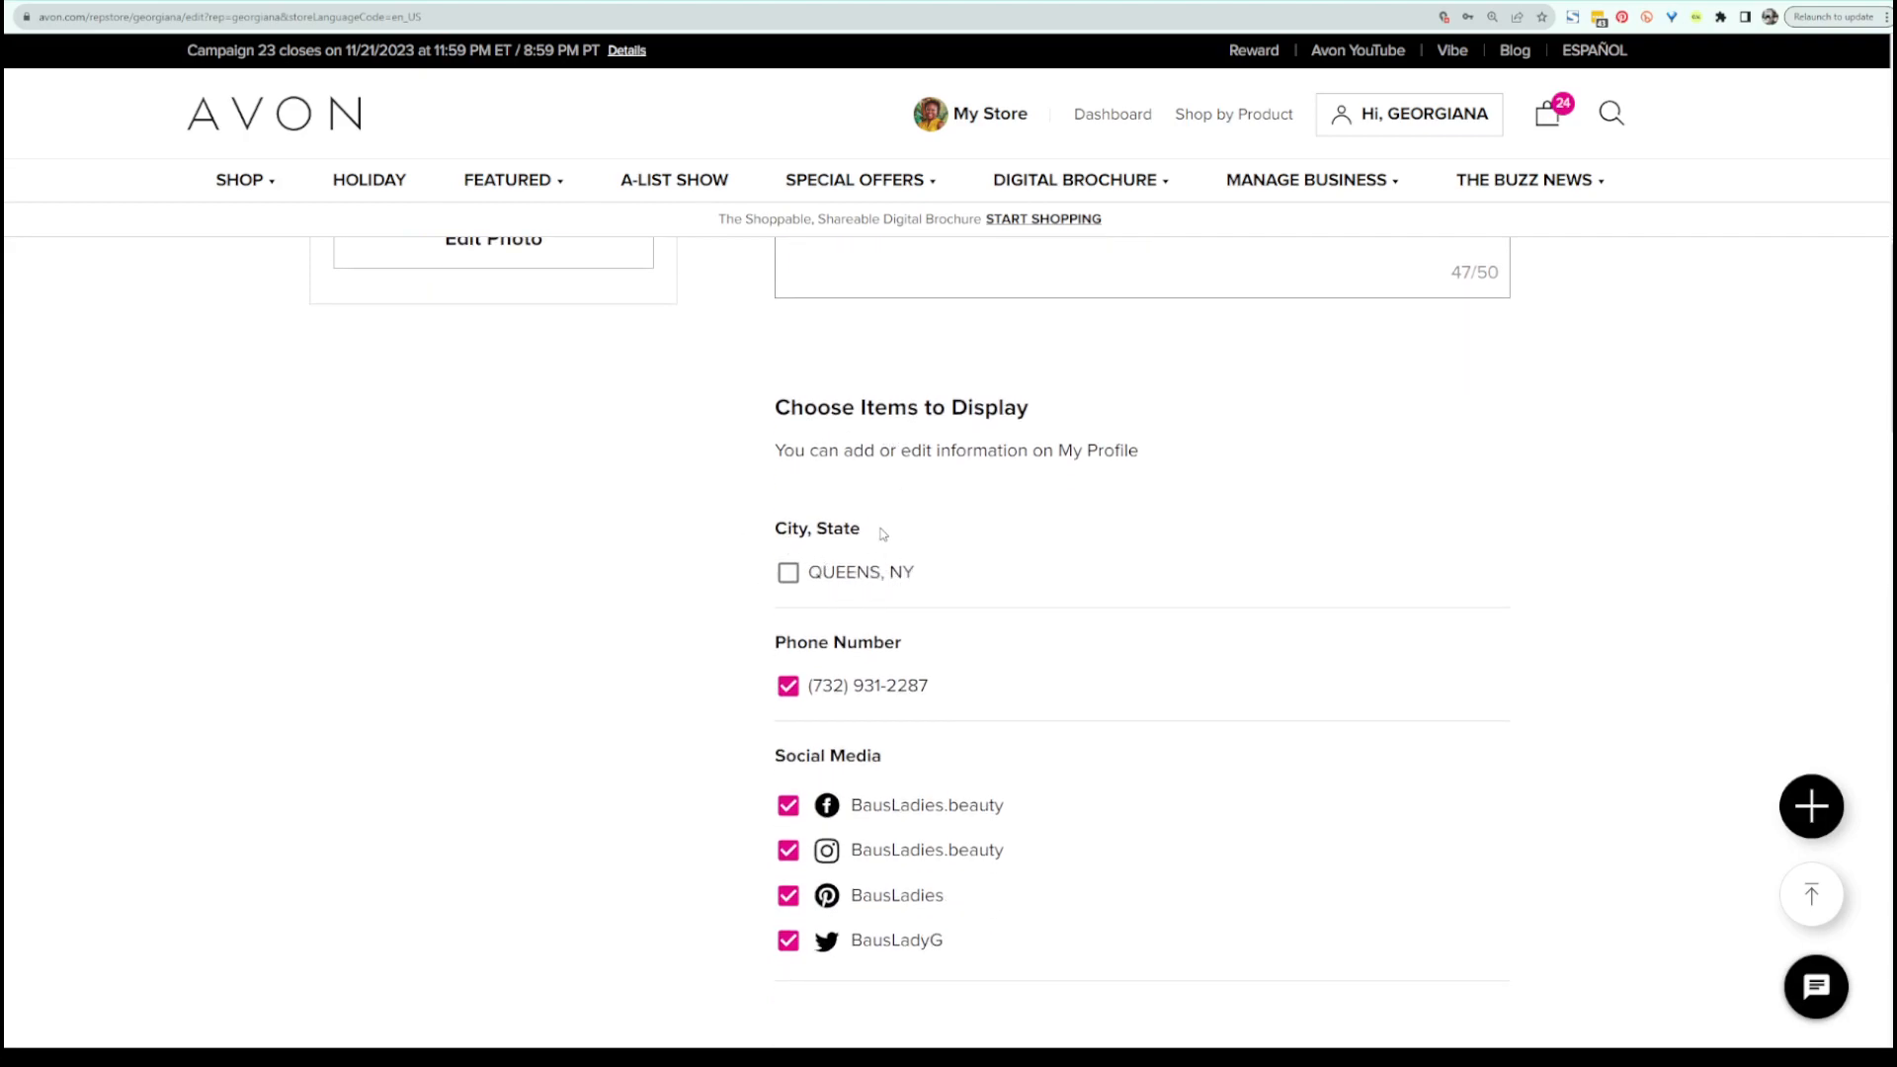
scroll(820, 456, "down", 1)
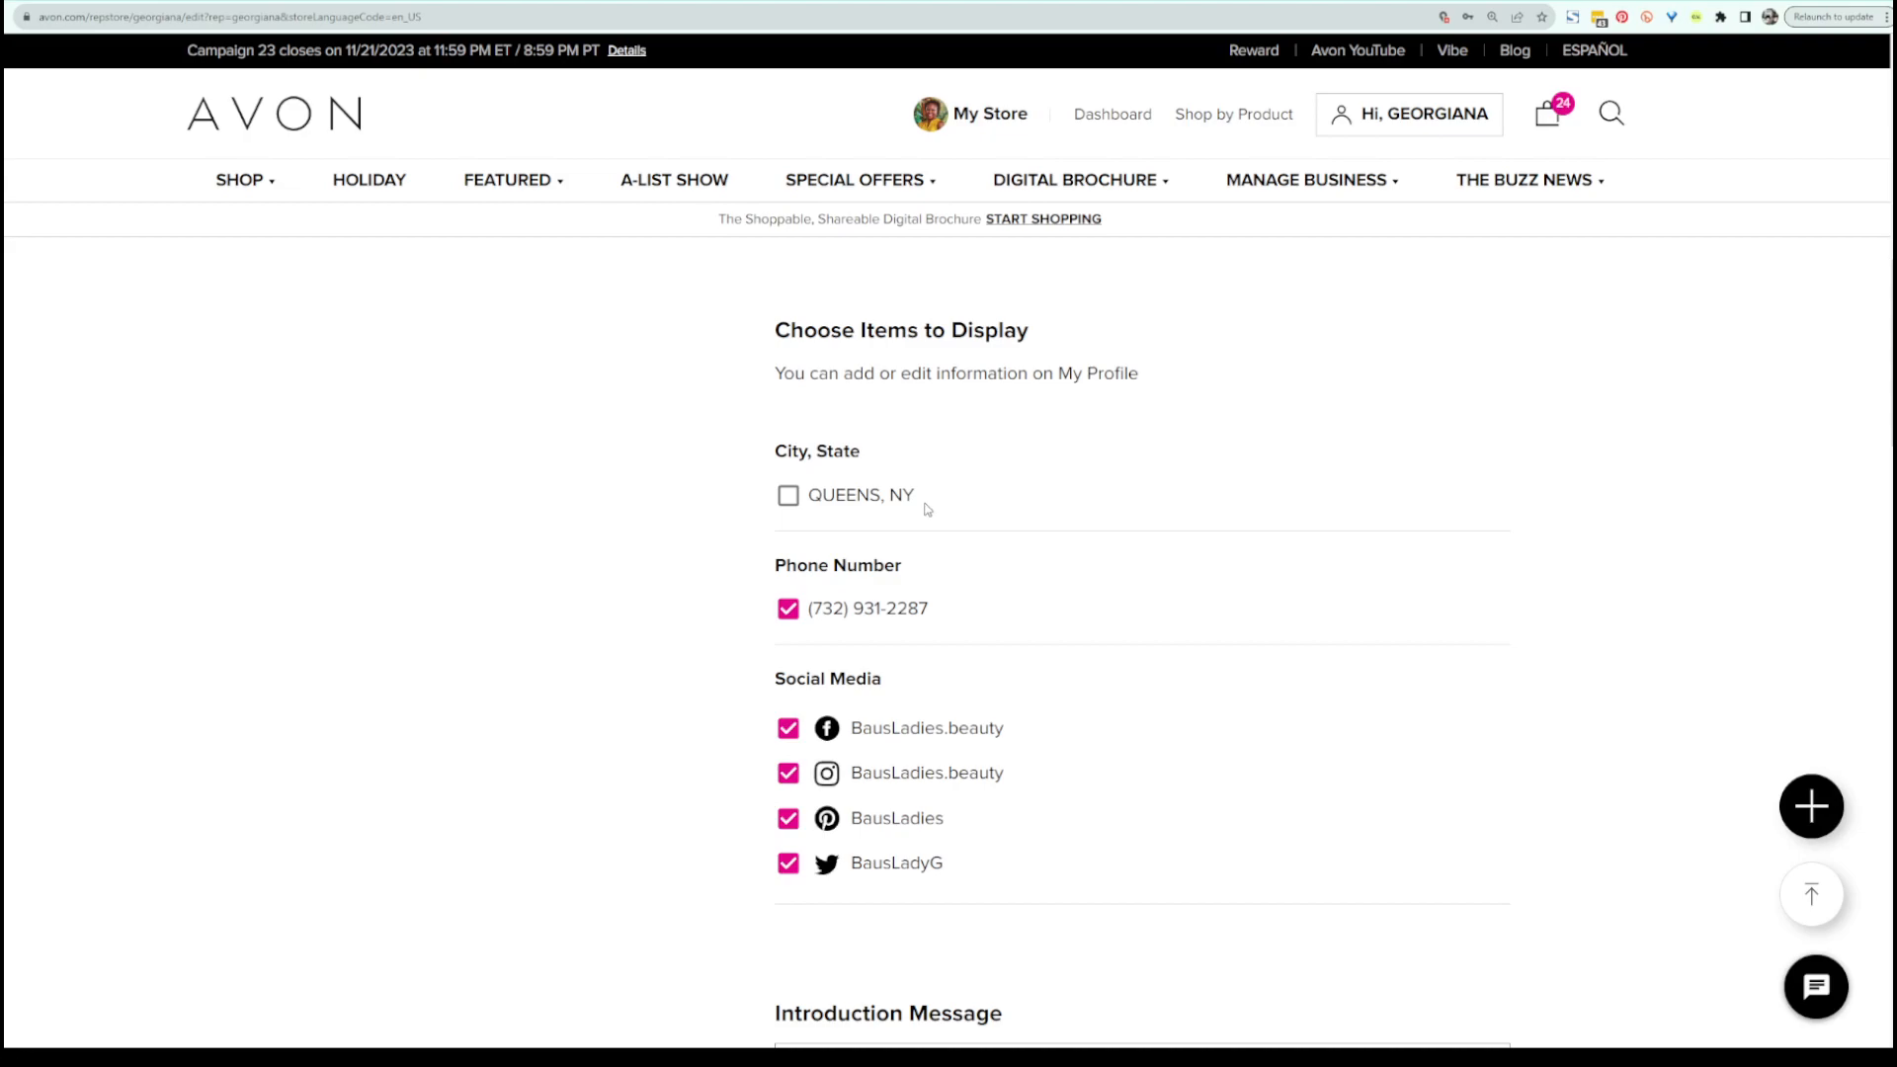
scroll(992, 613, "down", 2)
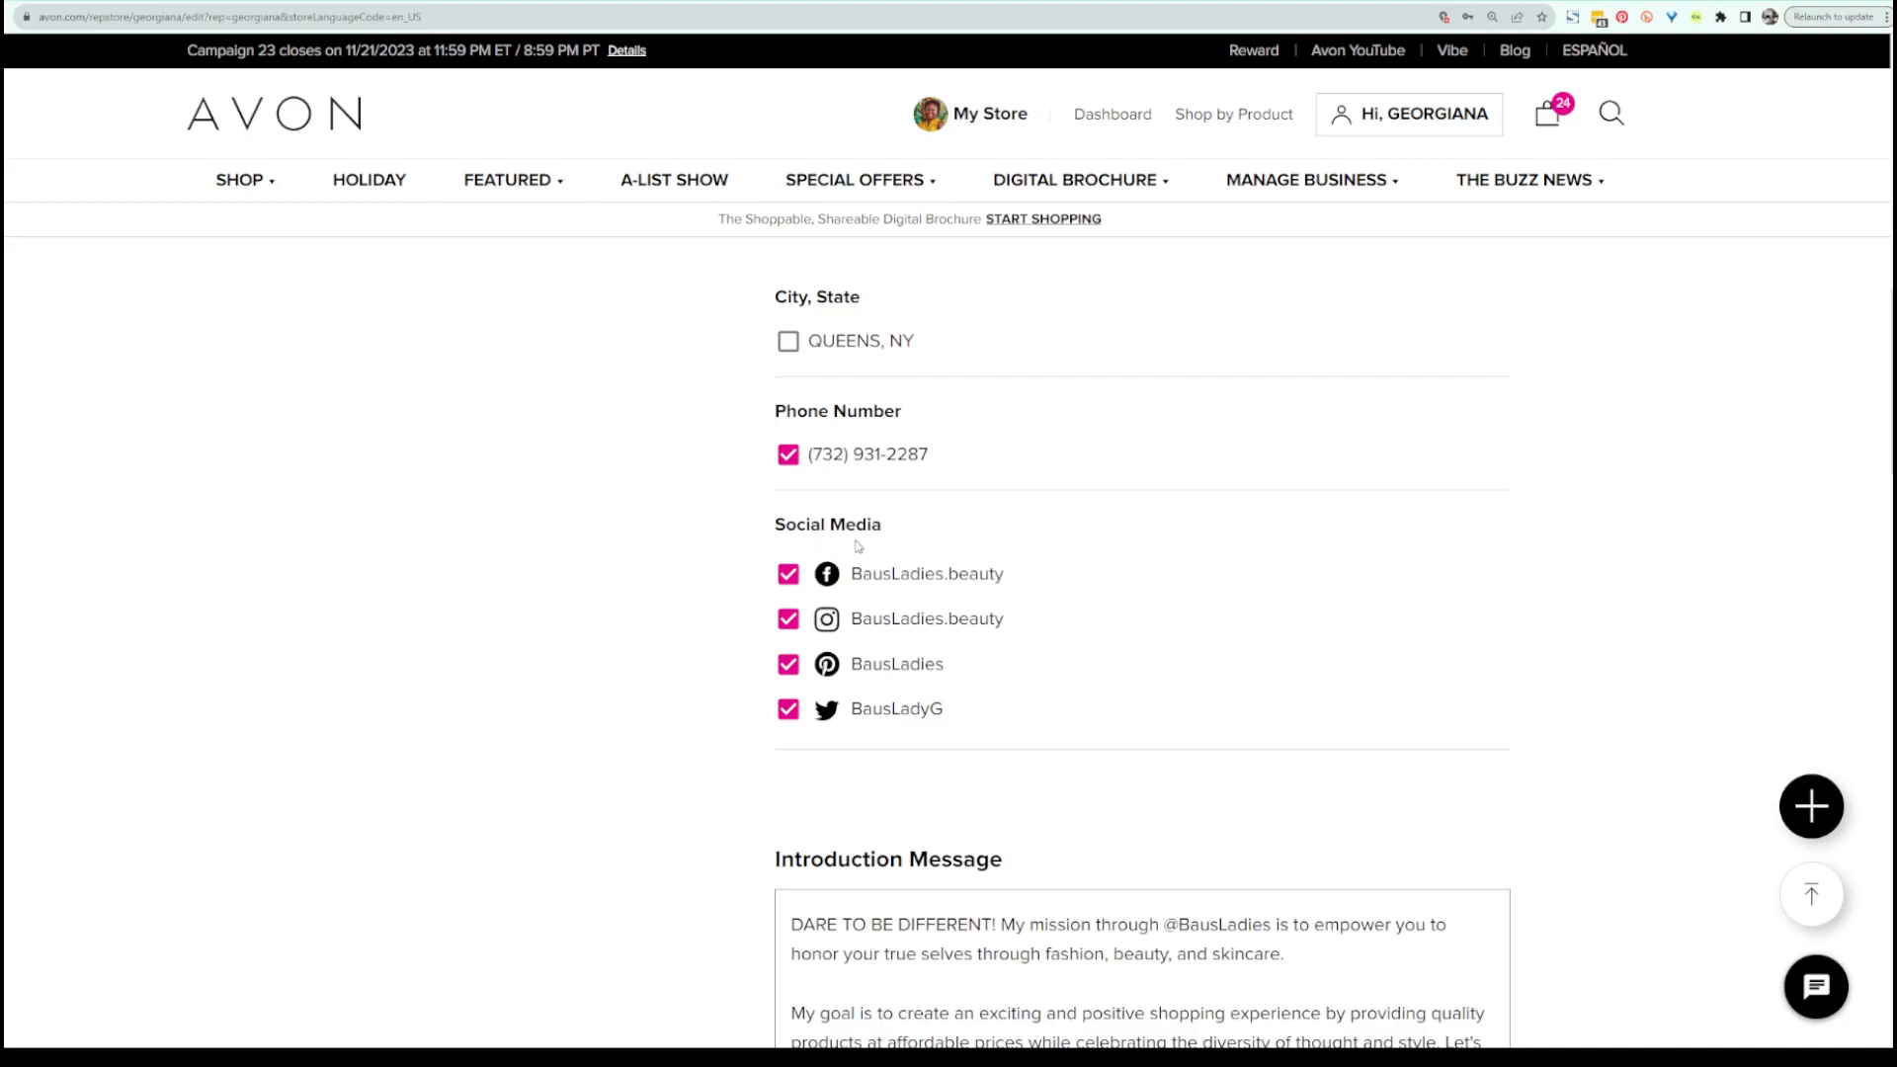
Toggle the Facebook, Pinterest and Twitter entries under the social media display choices off and back on.
mouse_move(1401, 118)
left_click(789, 713)
left_click(791, 671)
left_click(789, 667)
left_click(790, 712)
left_click(789, 576)
left_click(789, 666)
left_click(794, 719)
left_click(793, 713)
left_click(790, 665)
left_click(788, 575)
Examine the introduction message, the recommended products message and options, and the customized product list.
scroll(1005, 581, "down", 5)
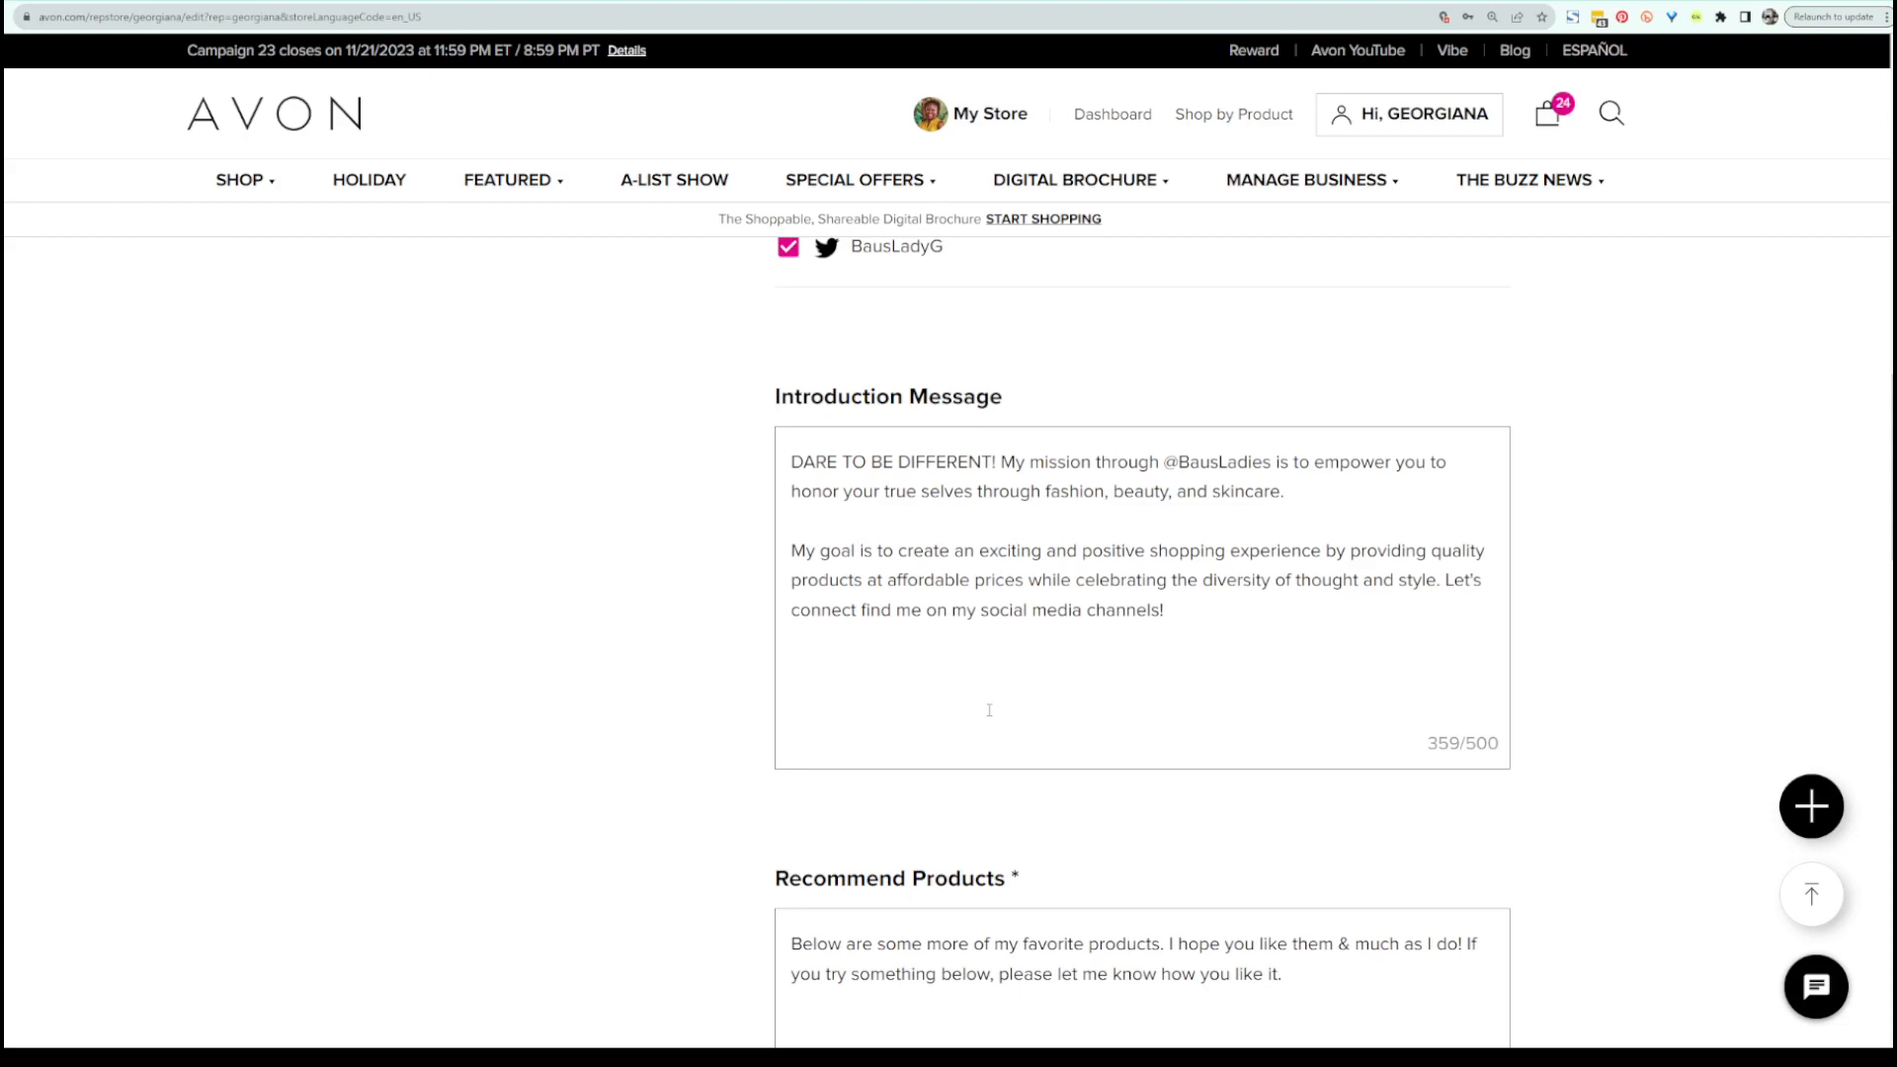
scroll(989, 724, "down", 1)
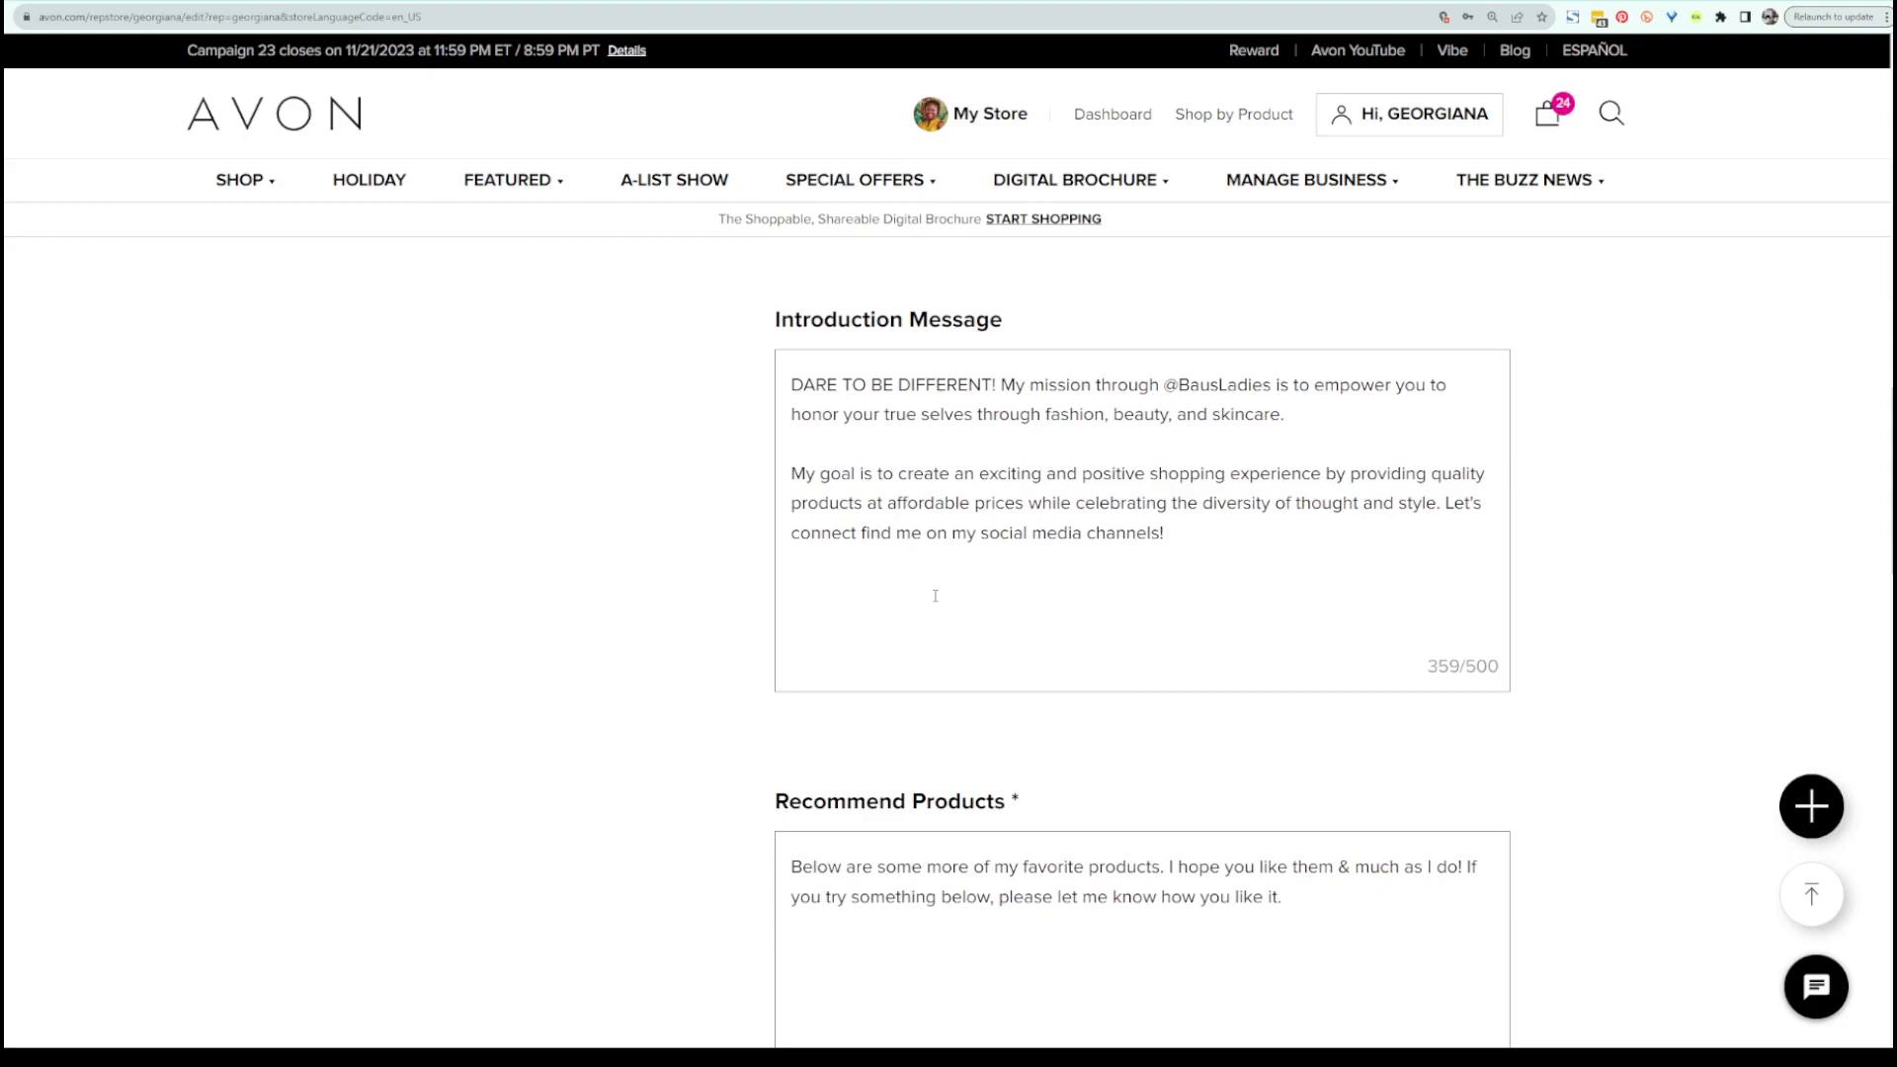
scroll(934, 595, "down", 1)
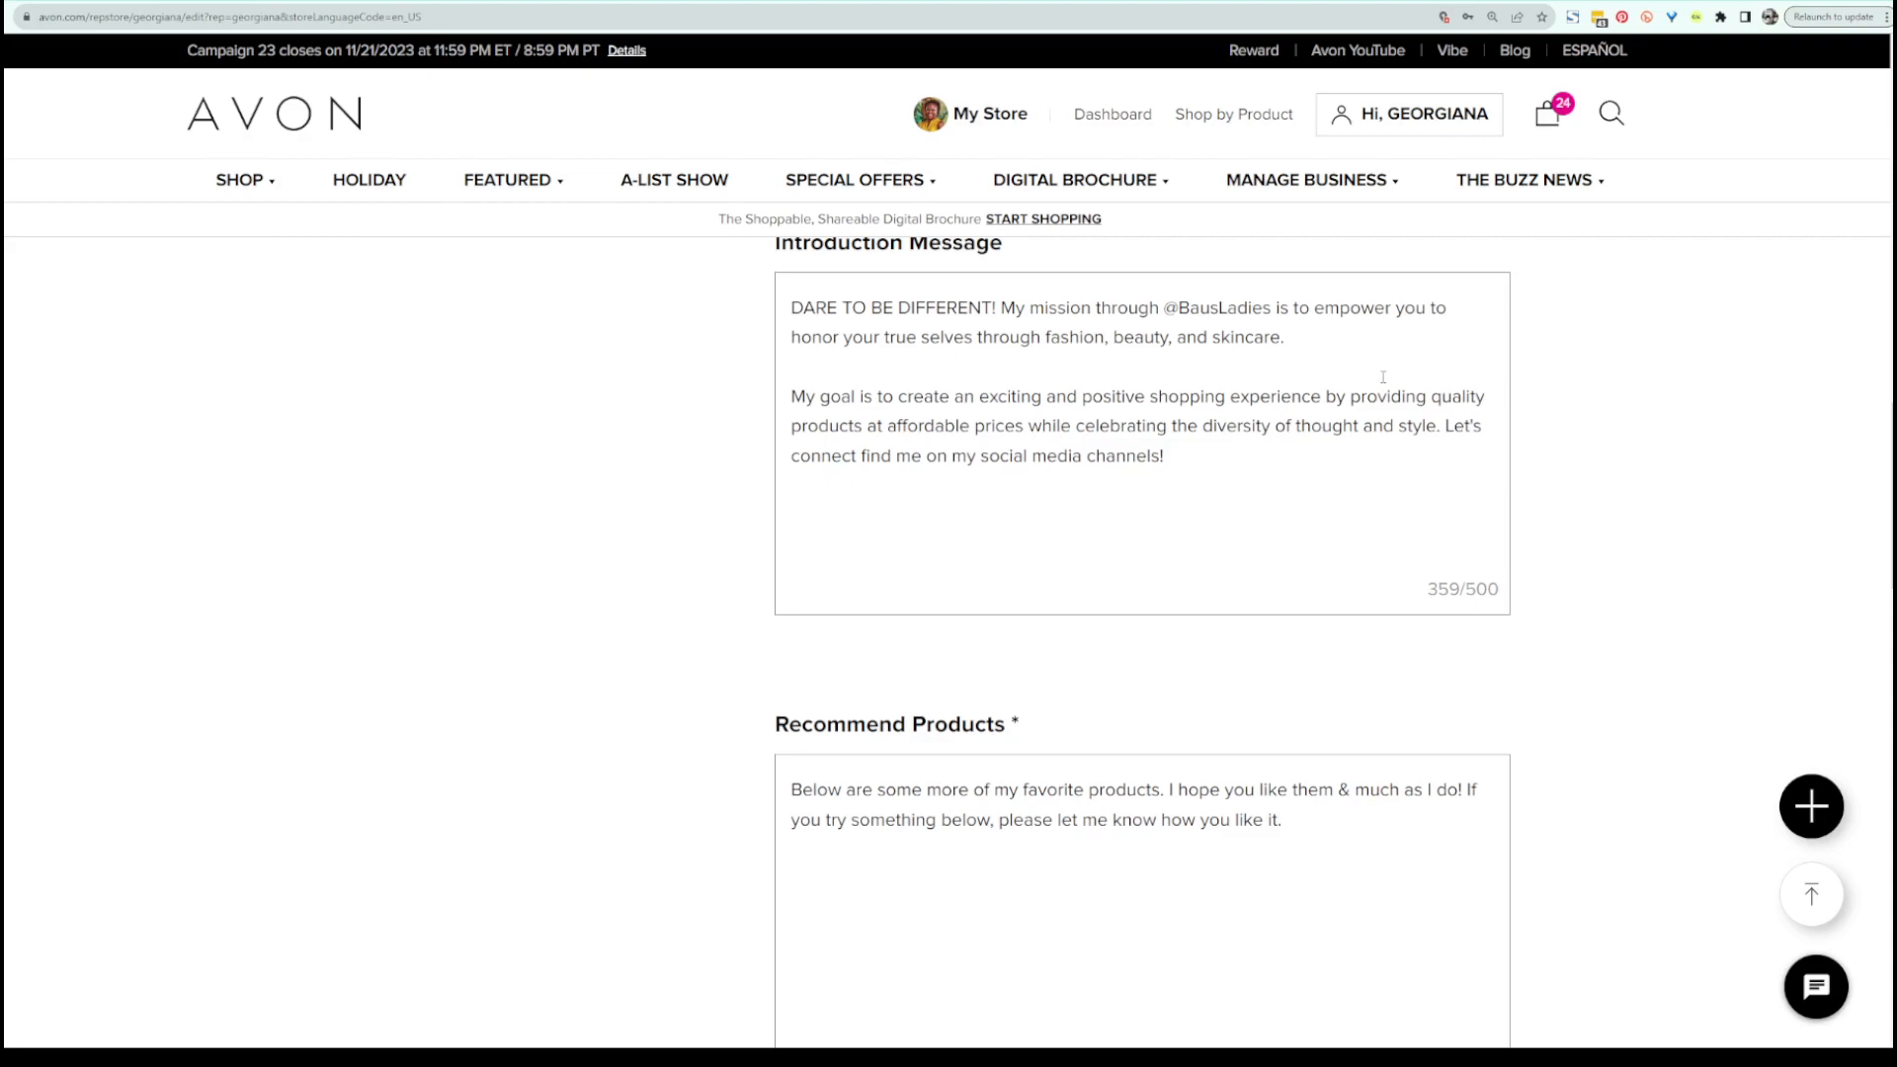
scroll(1258, 516, "down", 1)
scroll(1215, 478, "up", 1)
scroll(939, 556, "down", 2)
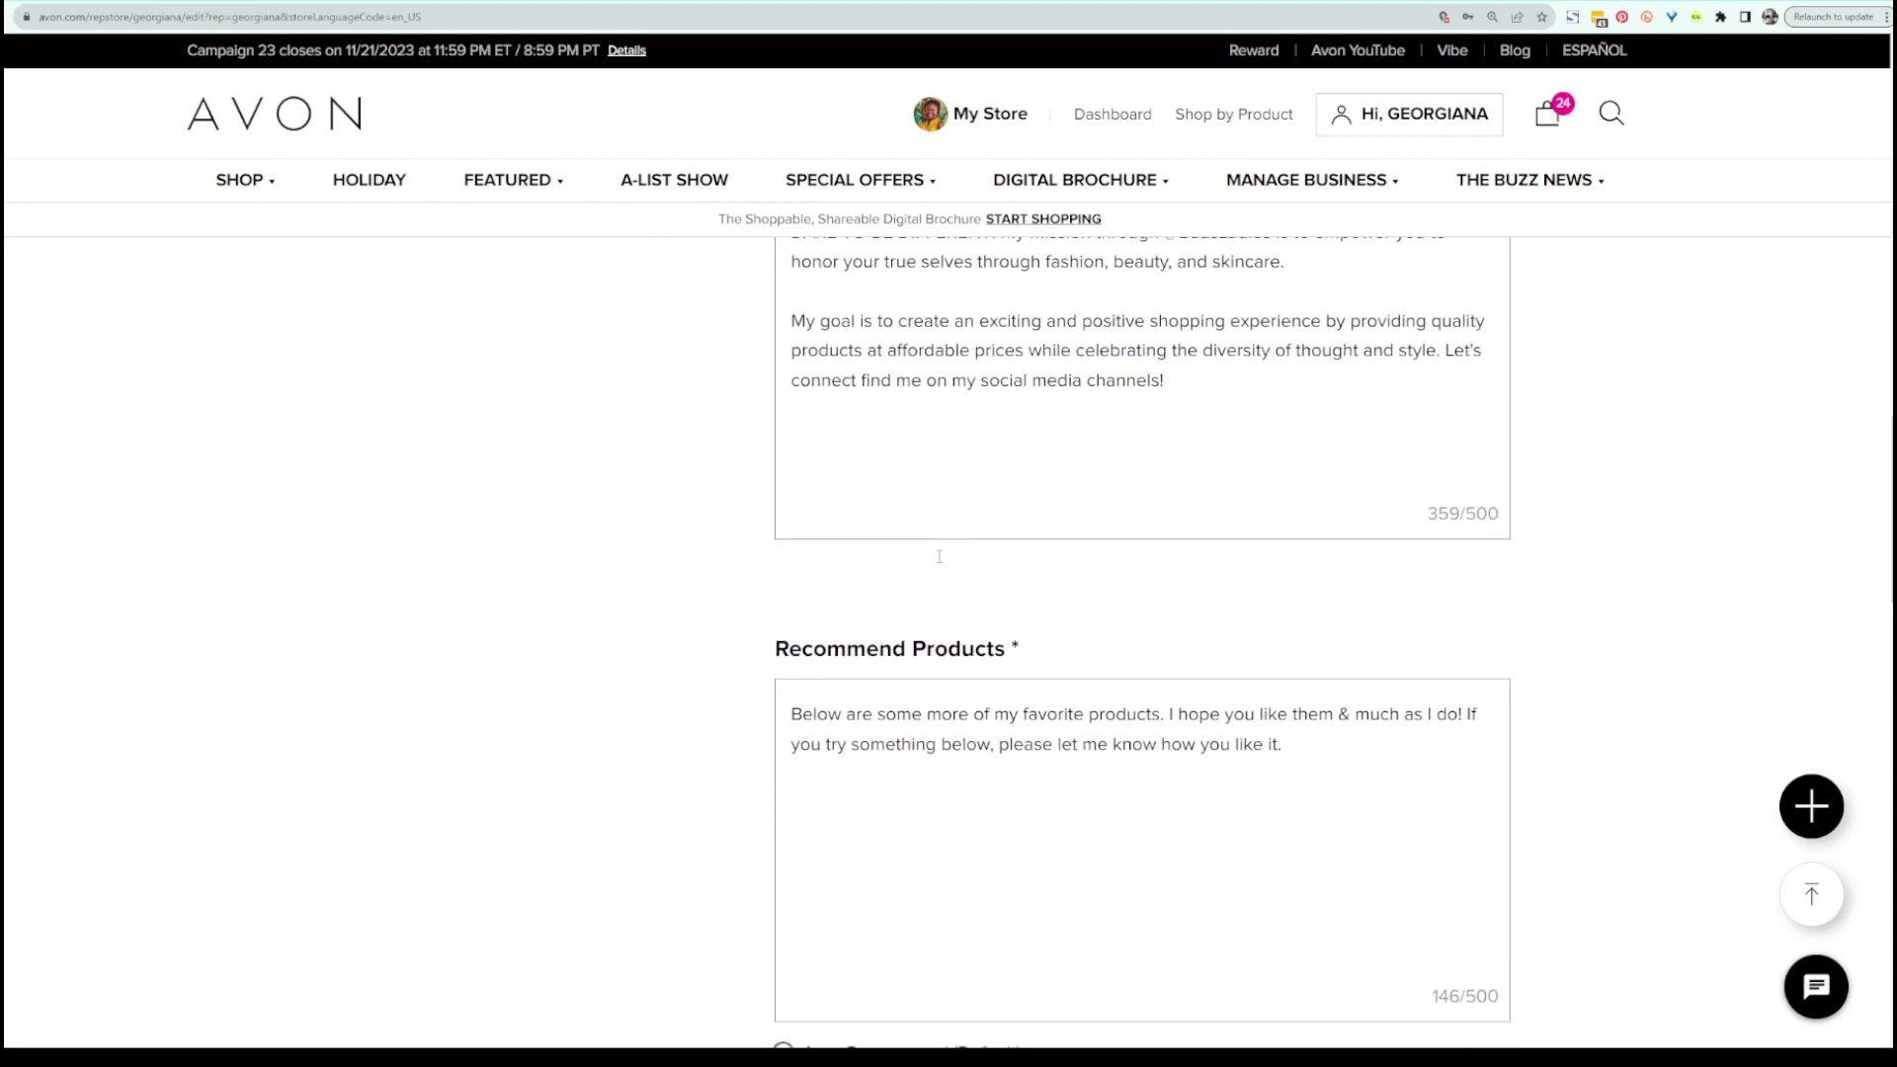
scroll(919, 654, "down", 2)
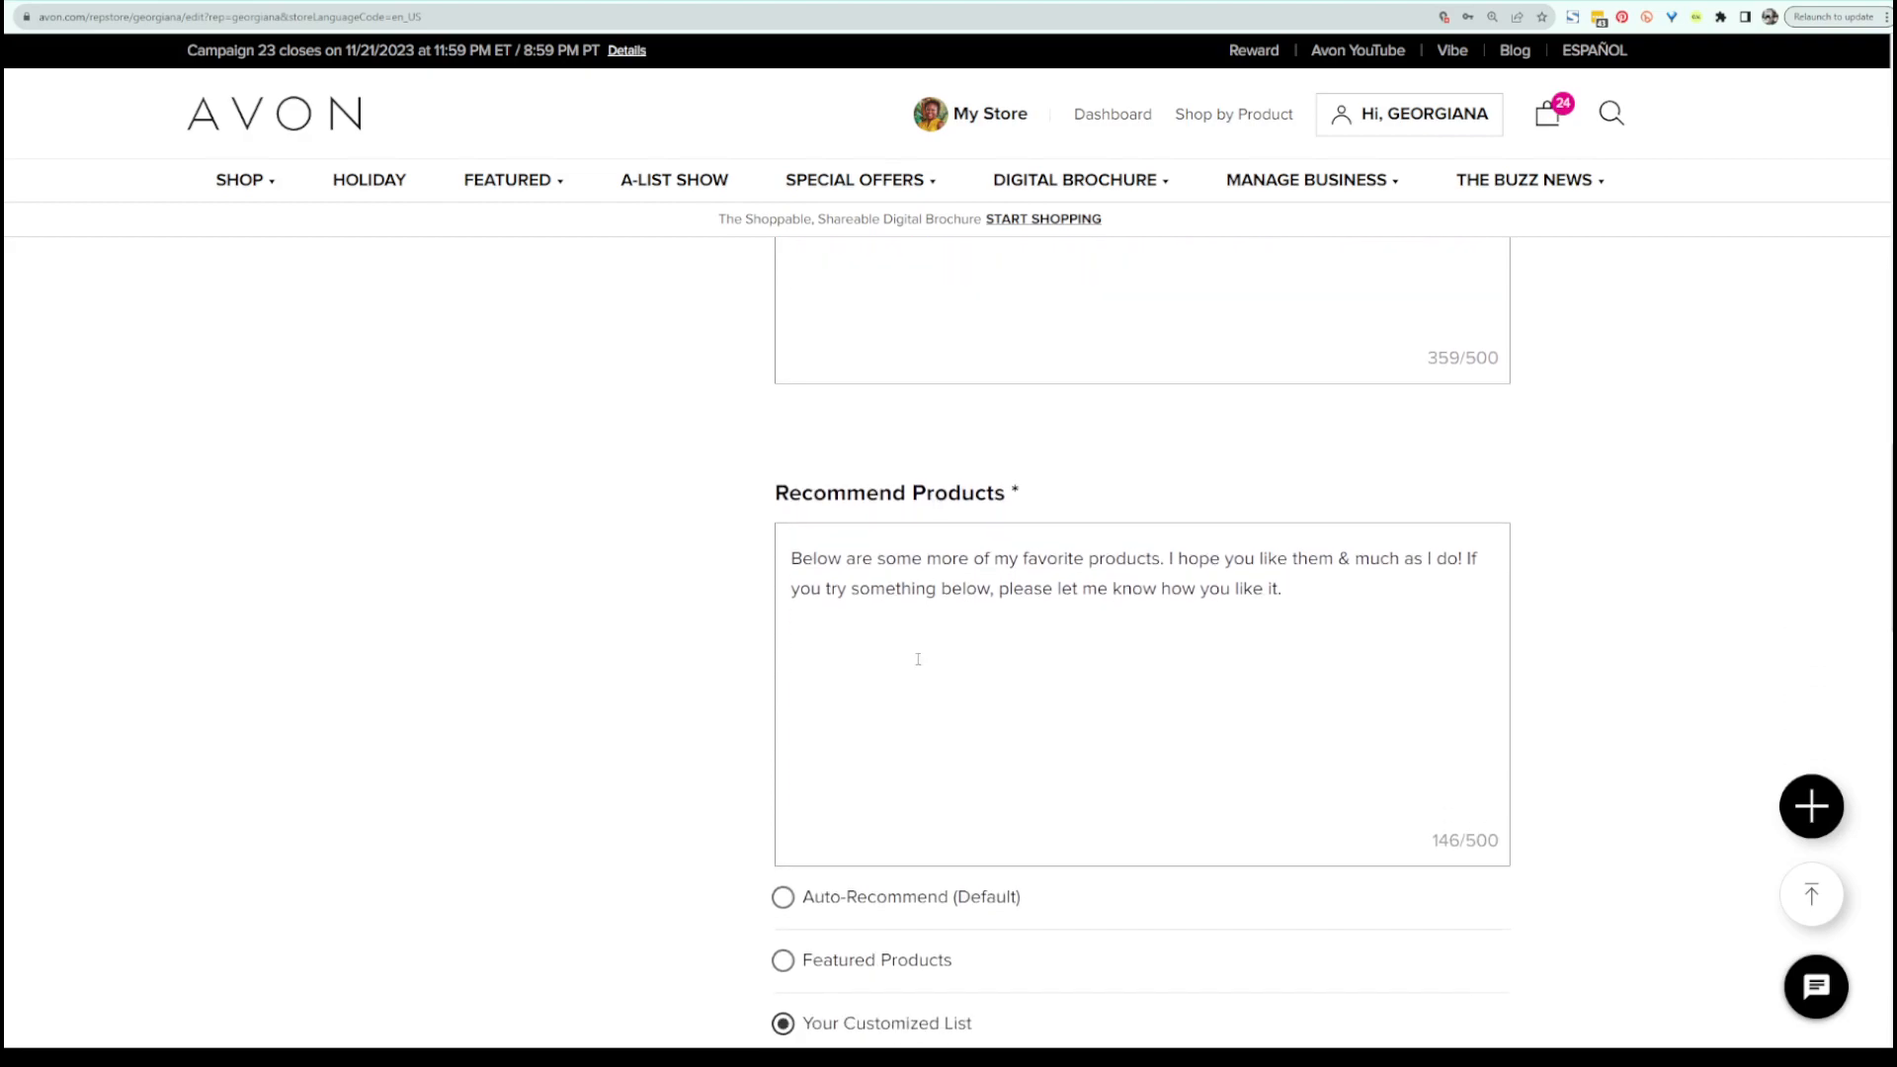
scroll(918, 665, "down", 1)
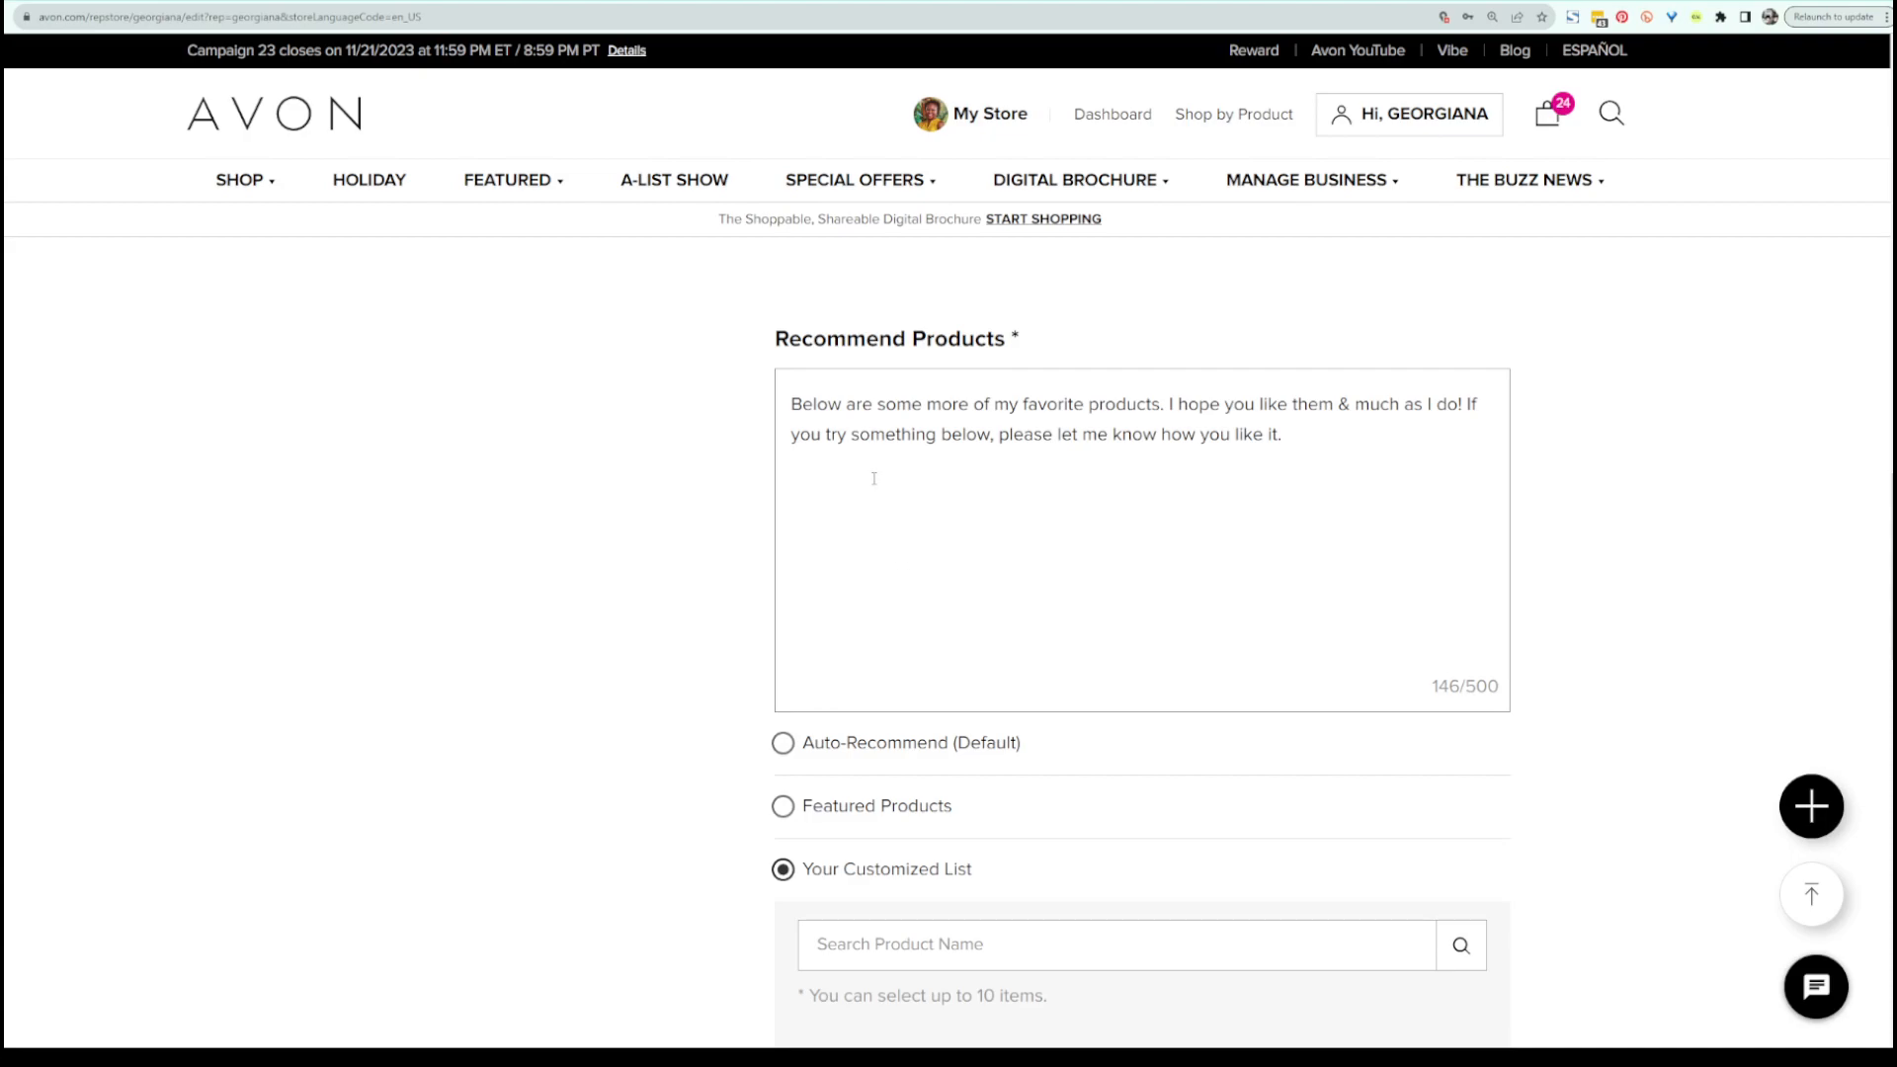
scroll(1008, 497, "down", 4)
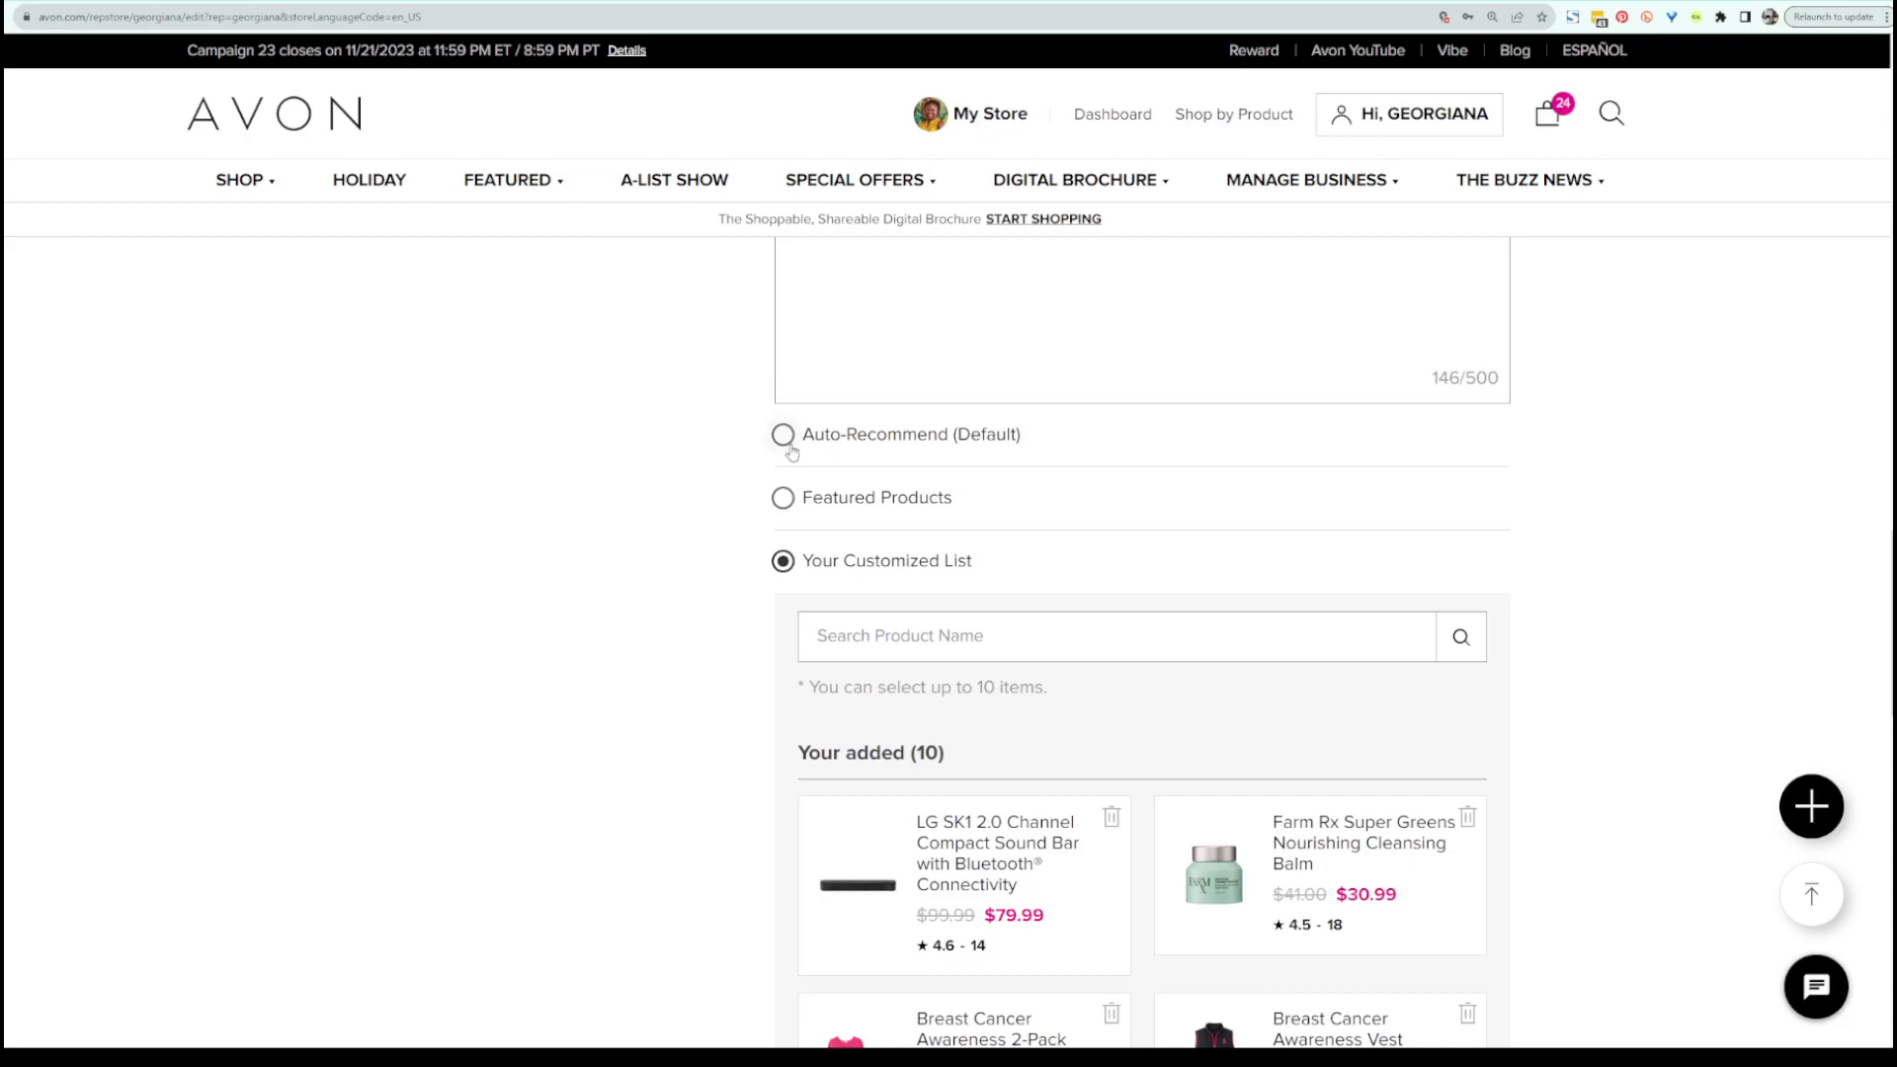
scroll(1042, 455, "down", 1)
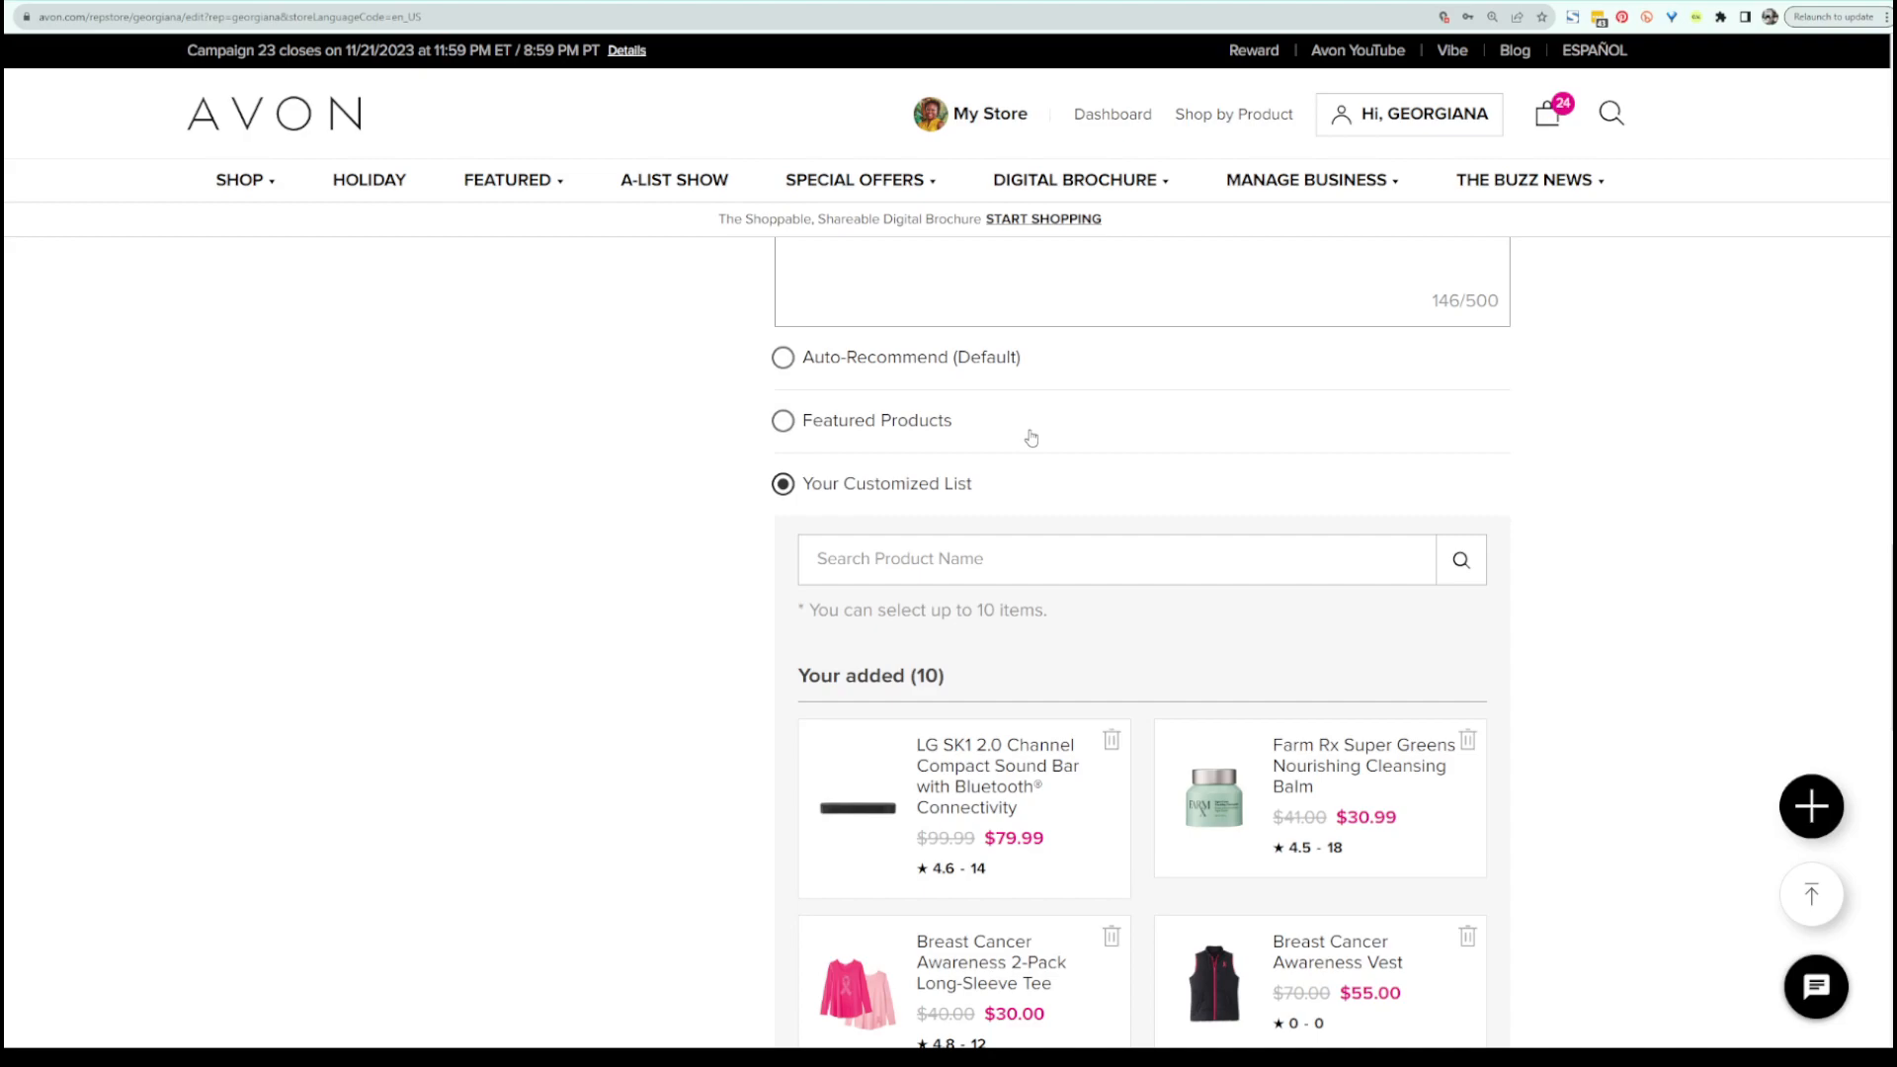
scroll(1036, 406, "down", 2)
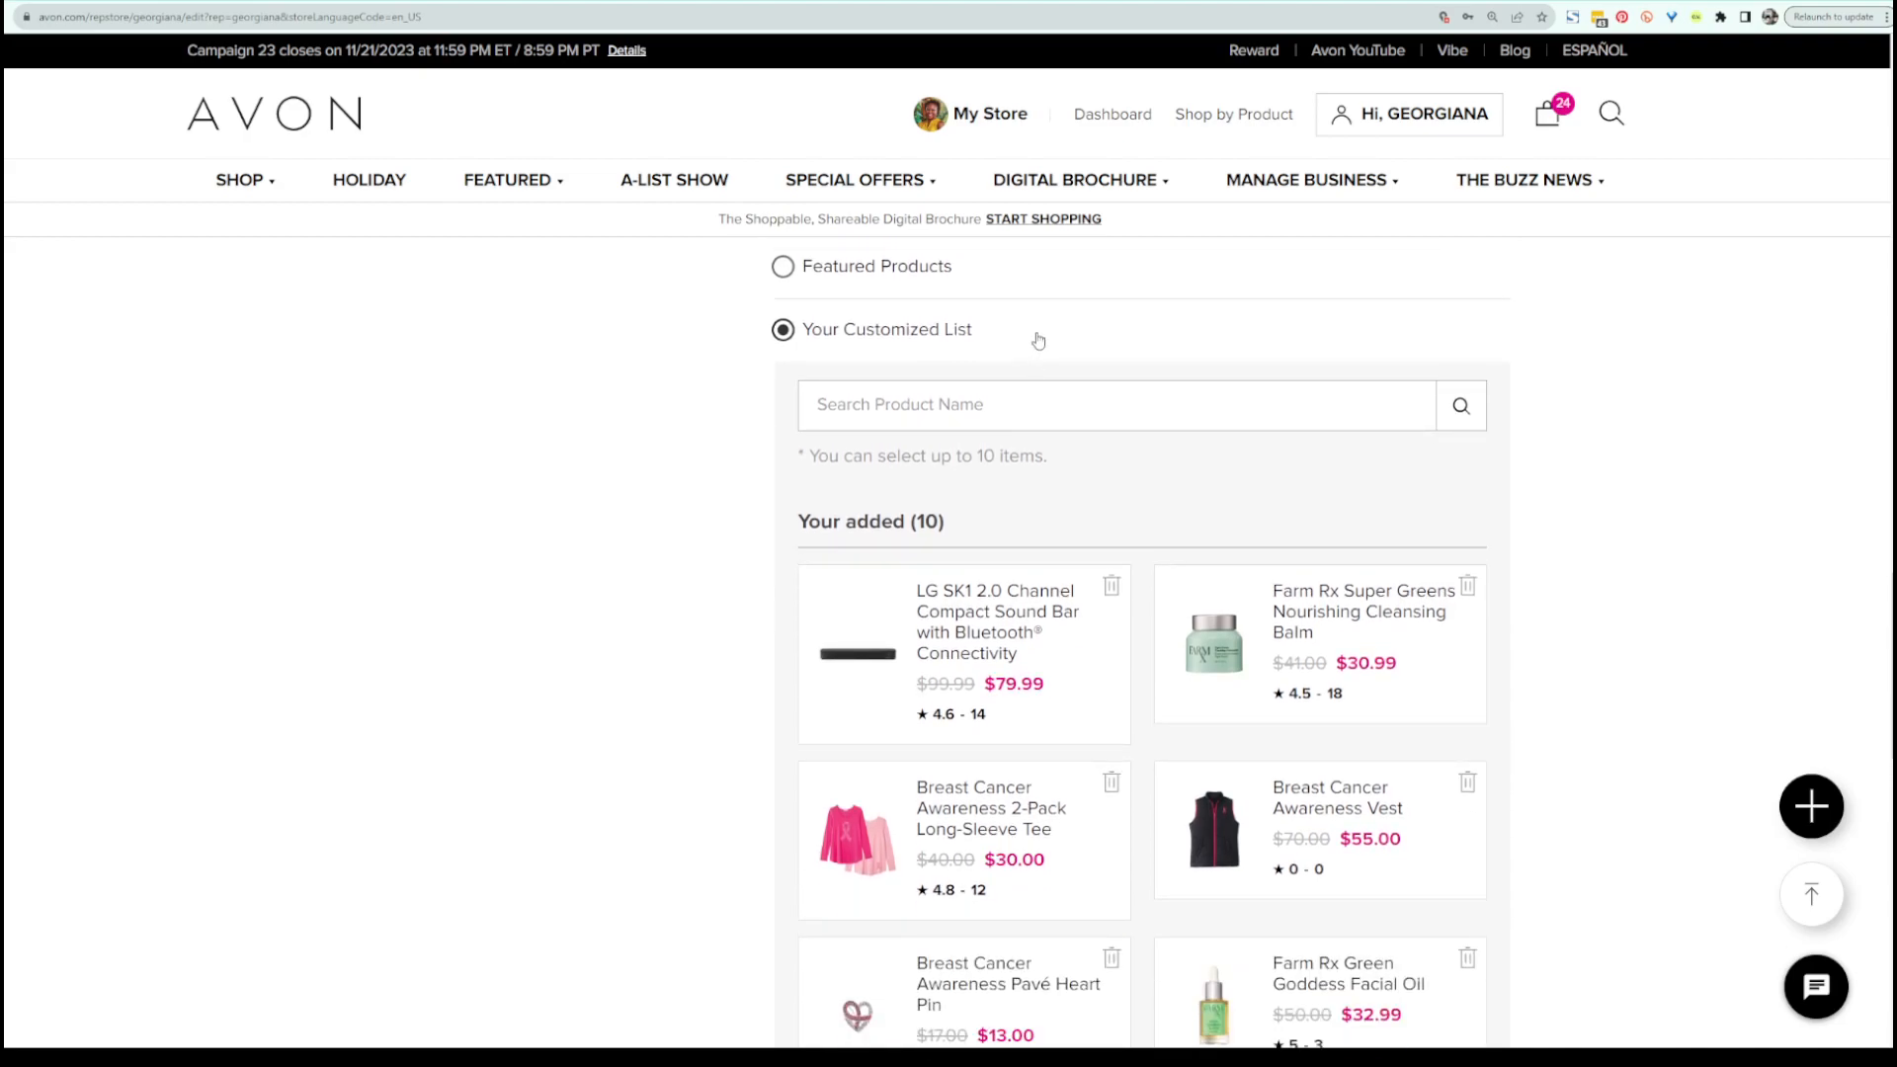
scroll(1037, 350, "down", 2)
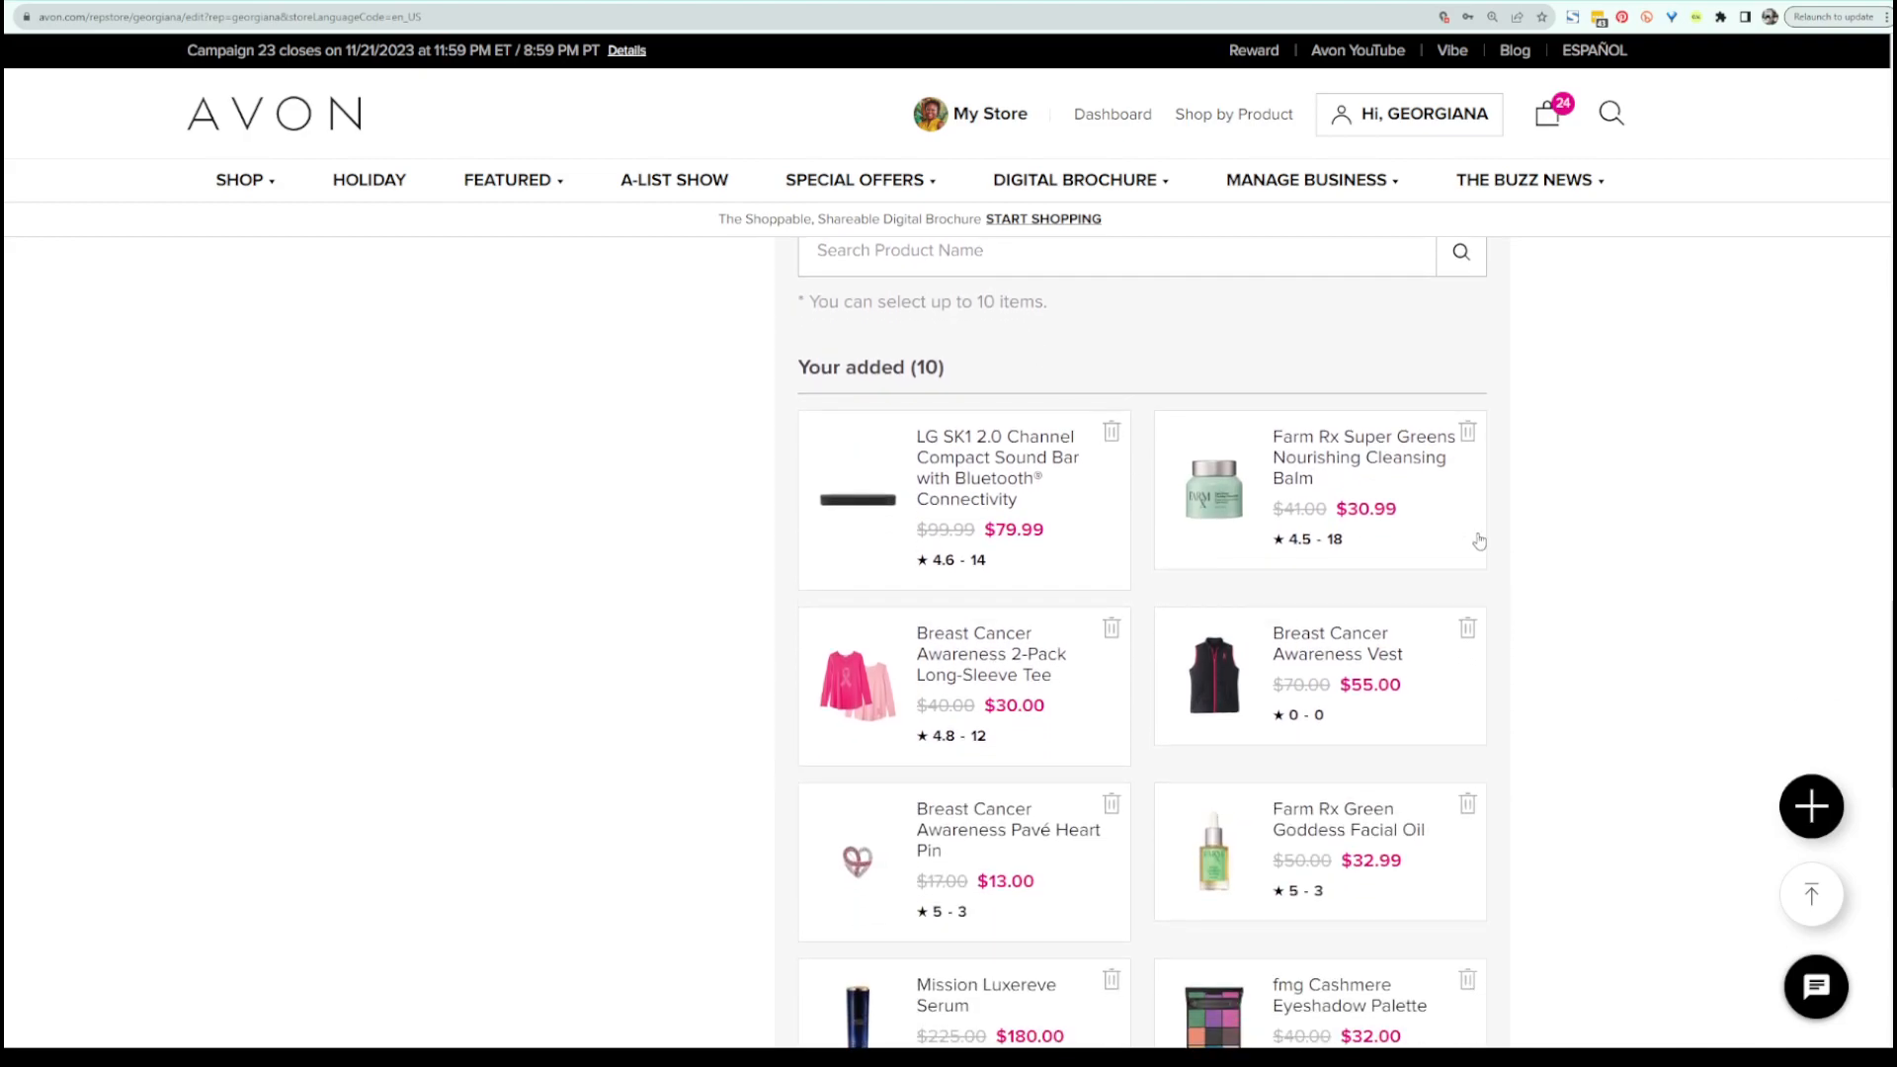
Remove the fmg Love Lip Butter from the customized list of recommended products.
scroll(1487, 541, "down", 1)
key("ctrl+minus")
key("ctrl+minus")
key("ctrl+minus")
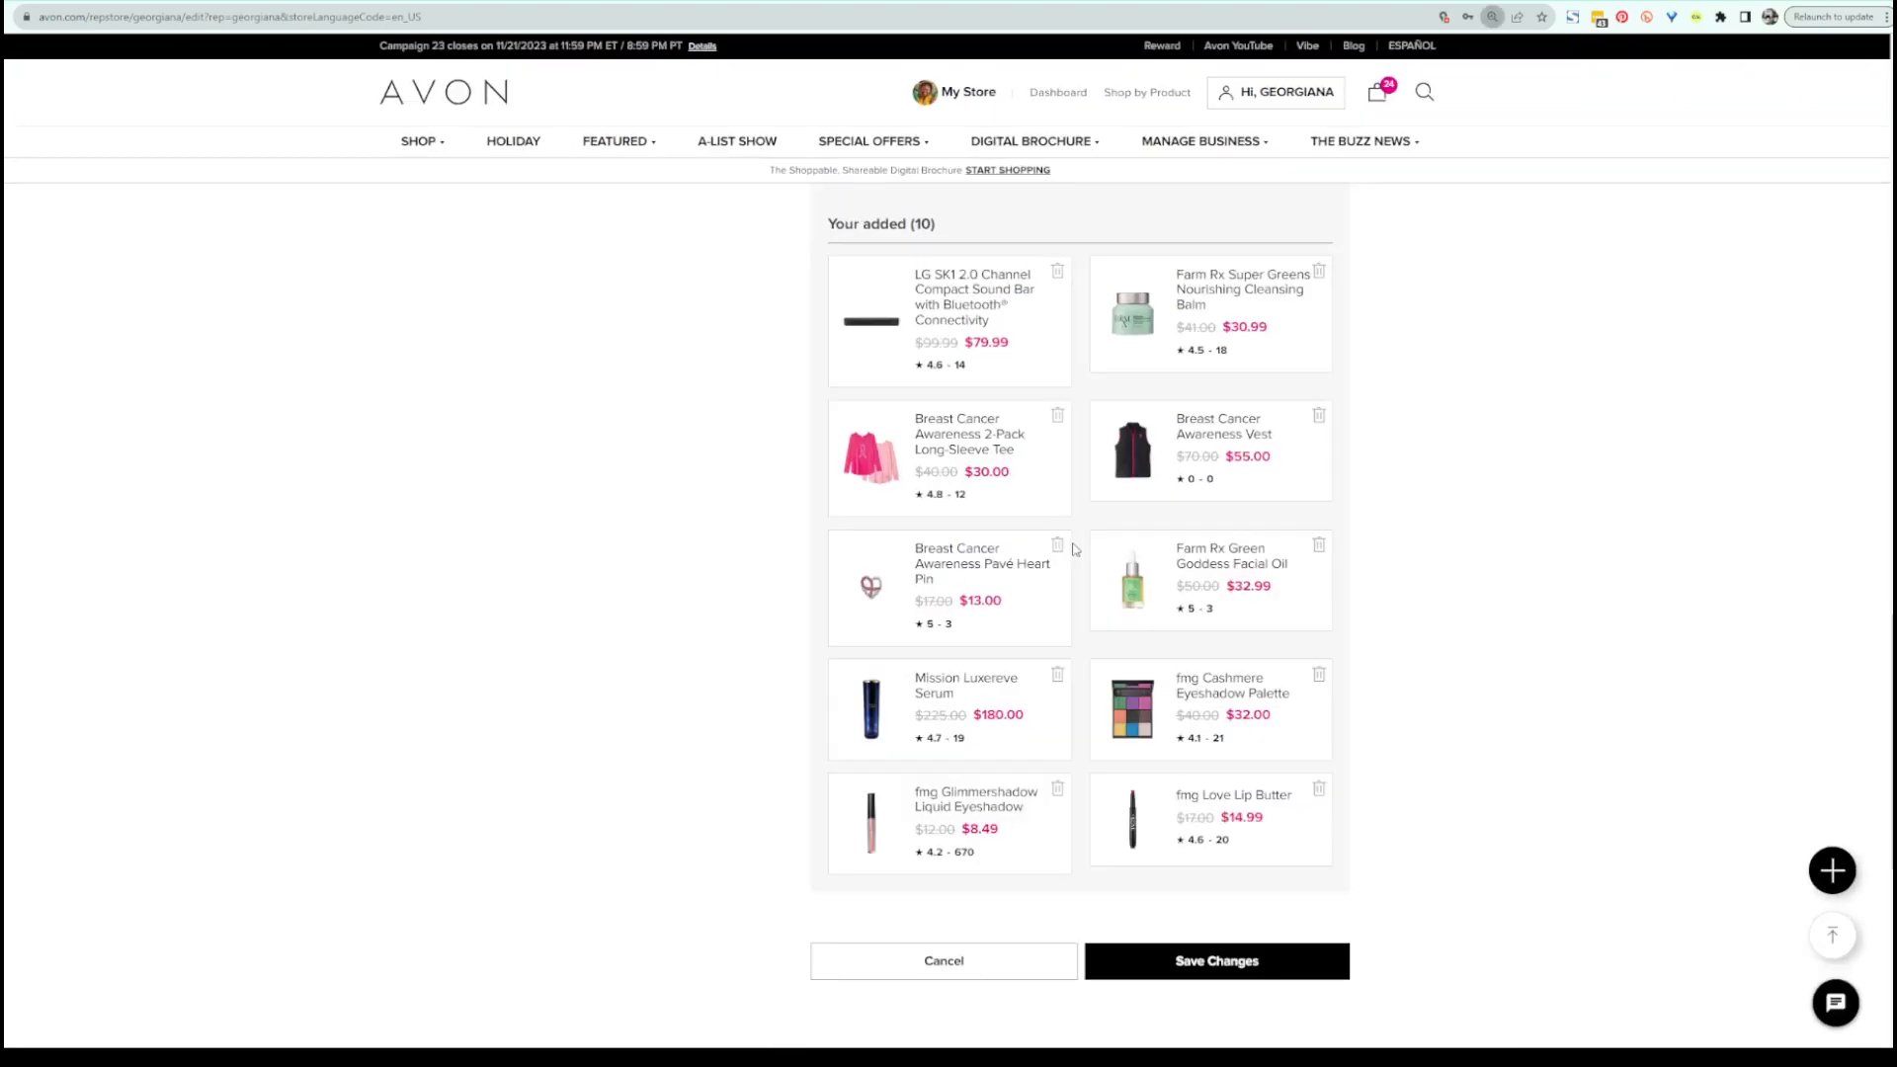
scroll(1143, 802, "up", 1)
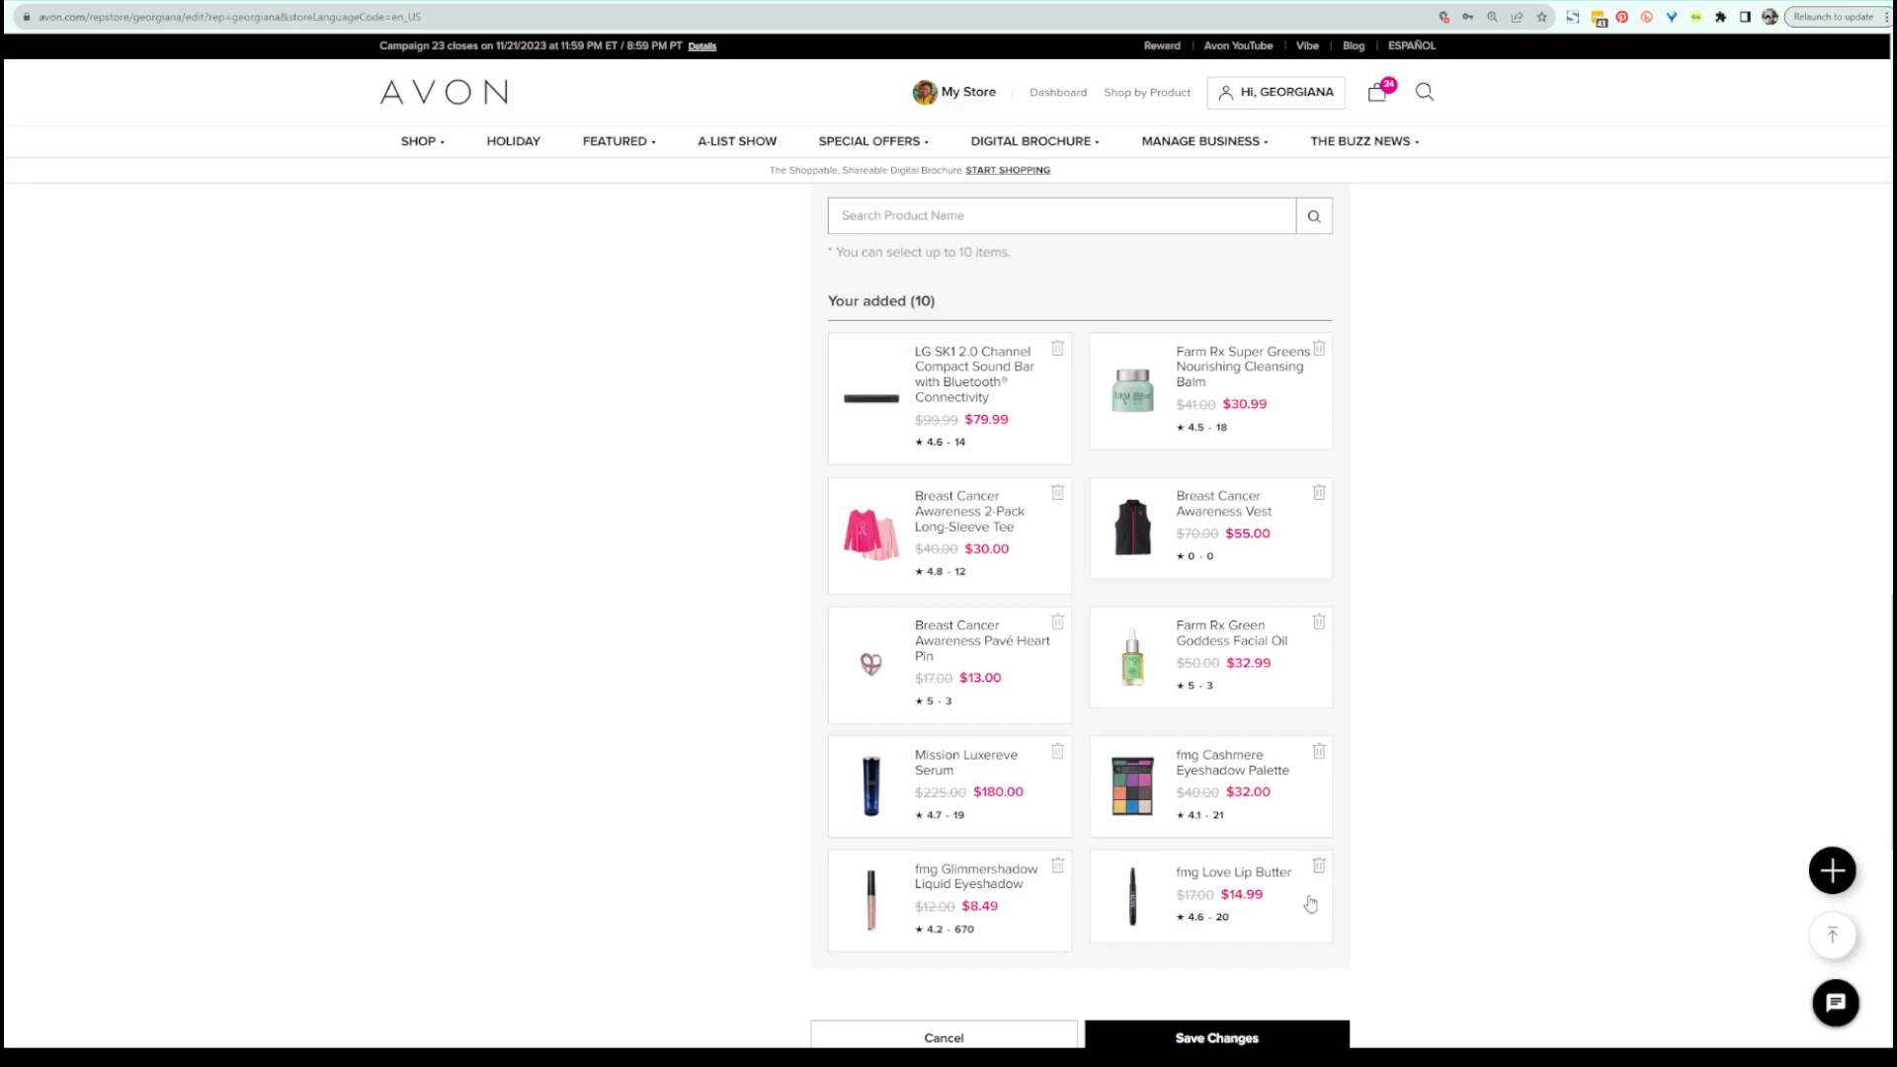
left_click(1320, 867)
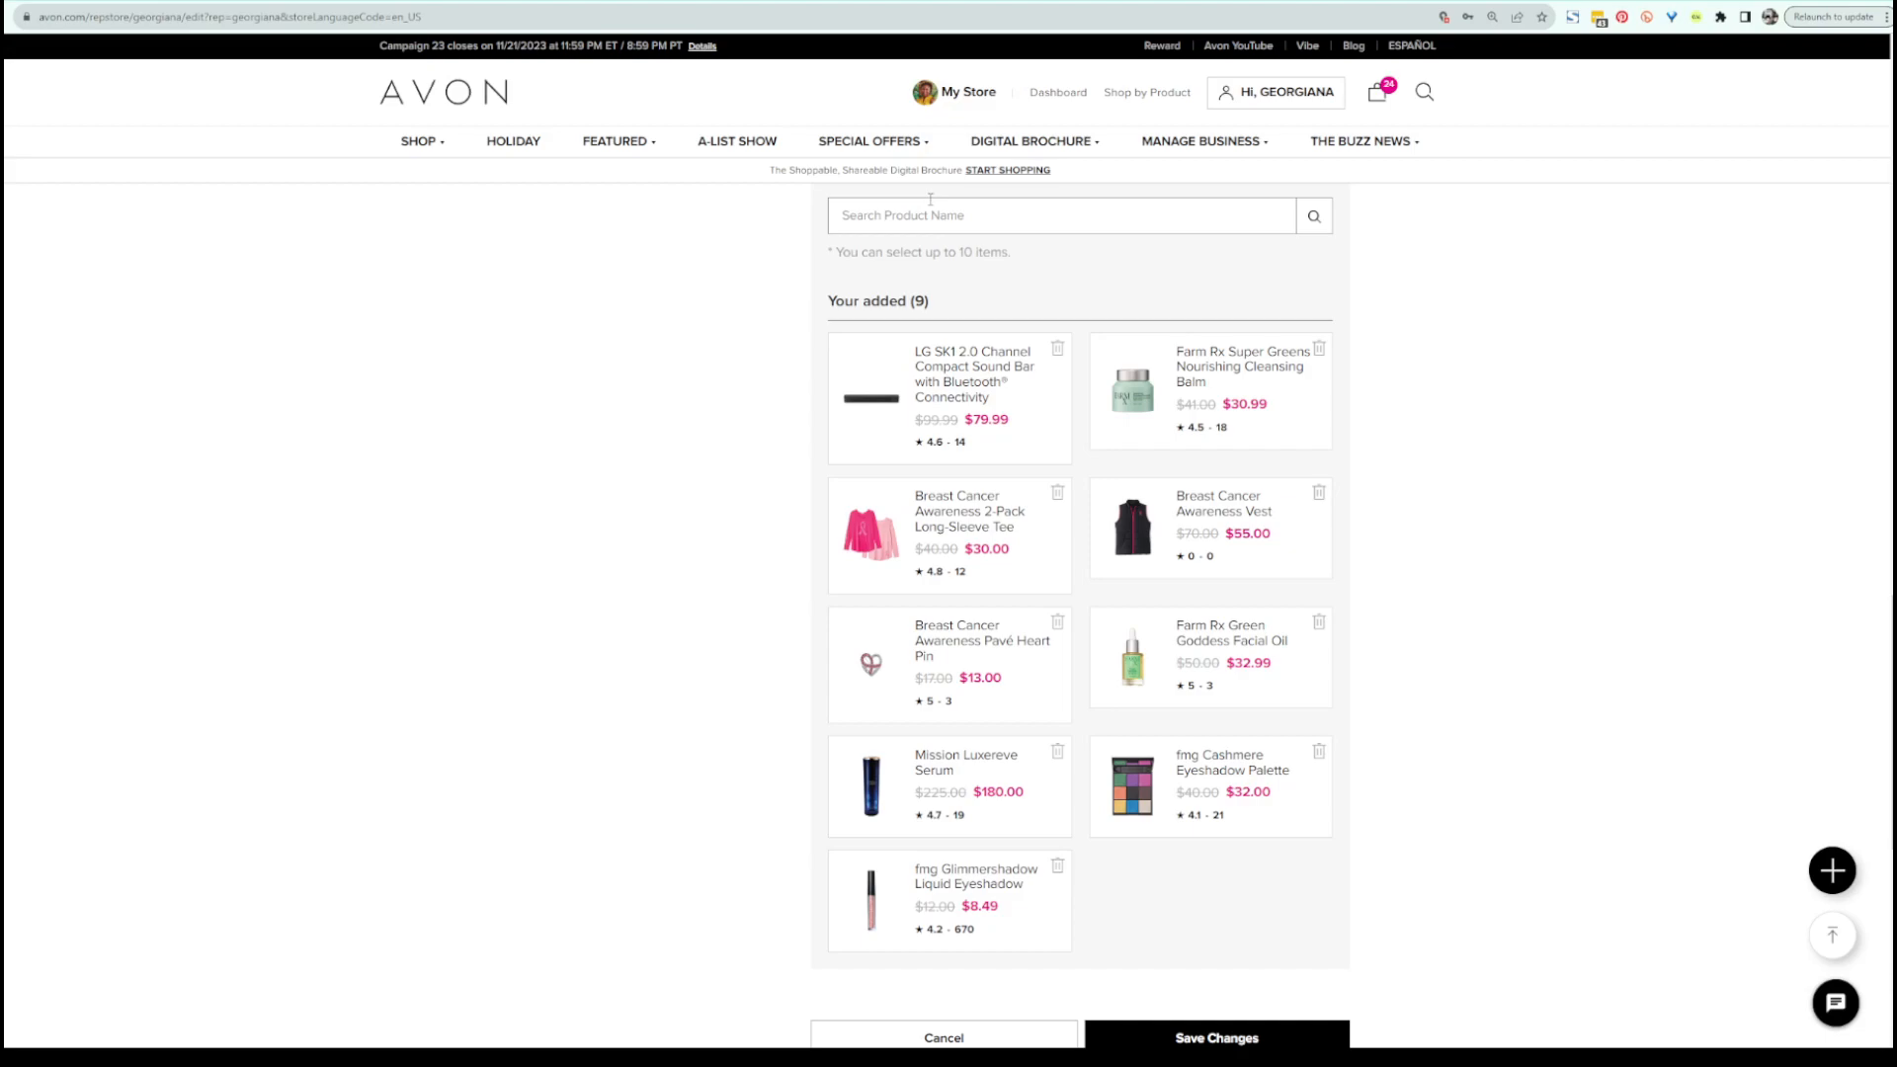
Search the product list for "love", add the fmg Love Lip Butter to the recommended products and save the store changes.
type("fmg love")
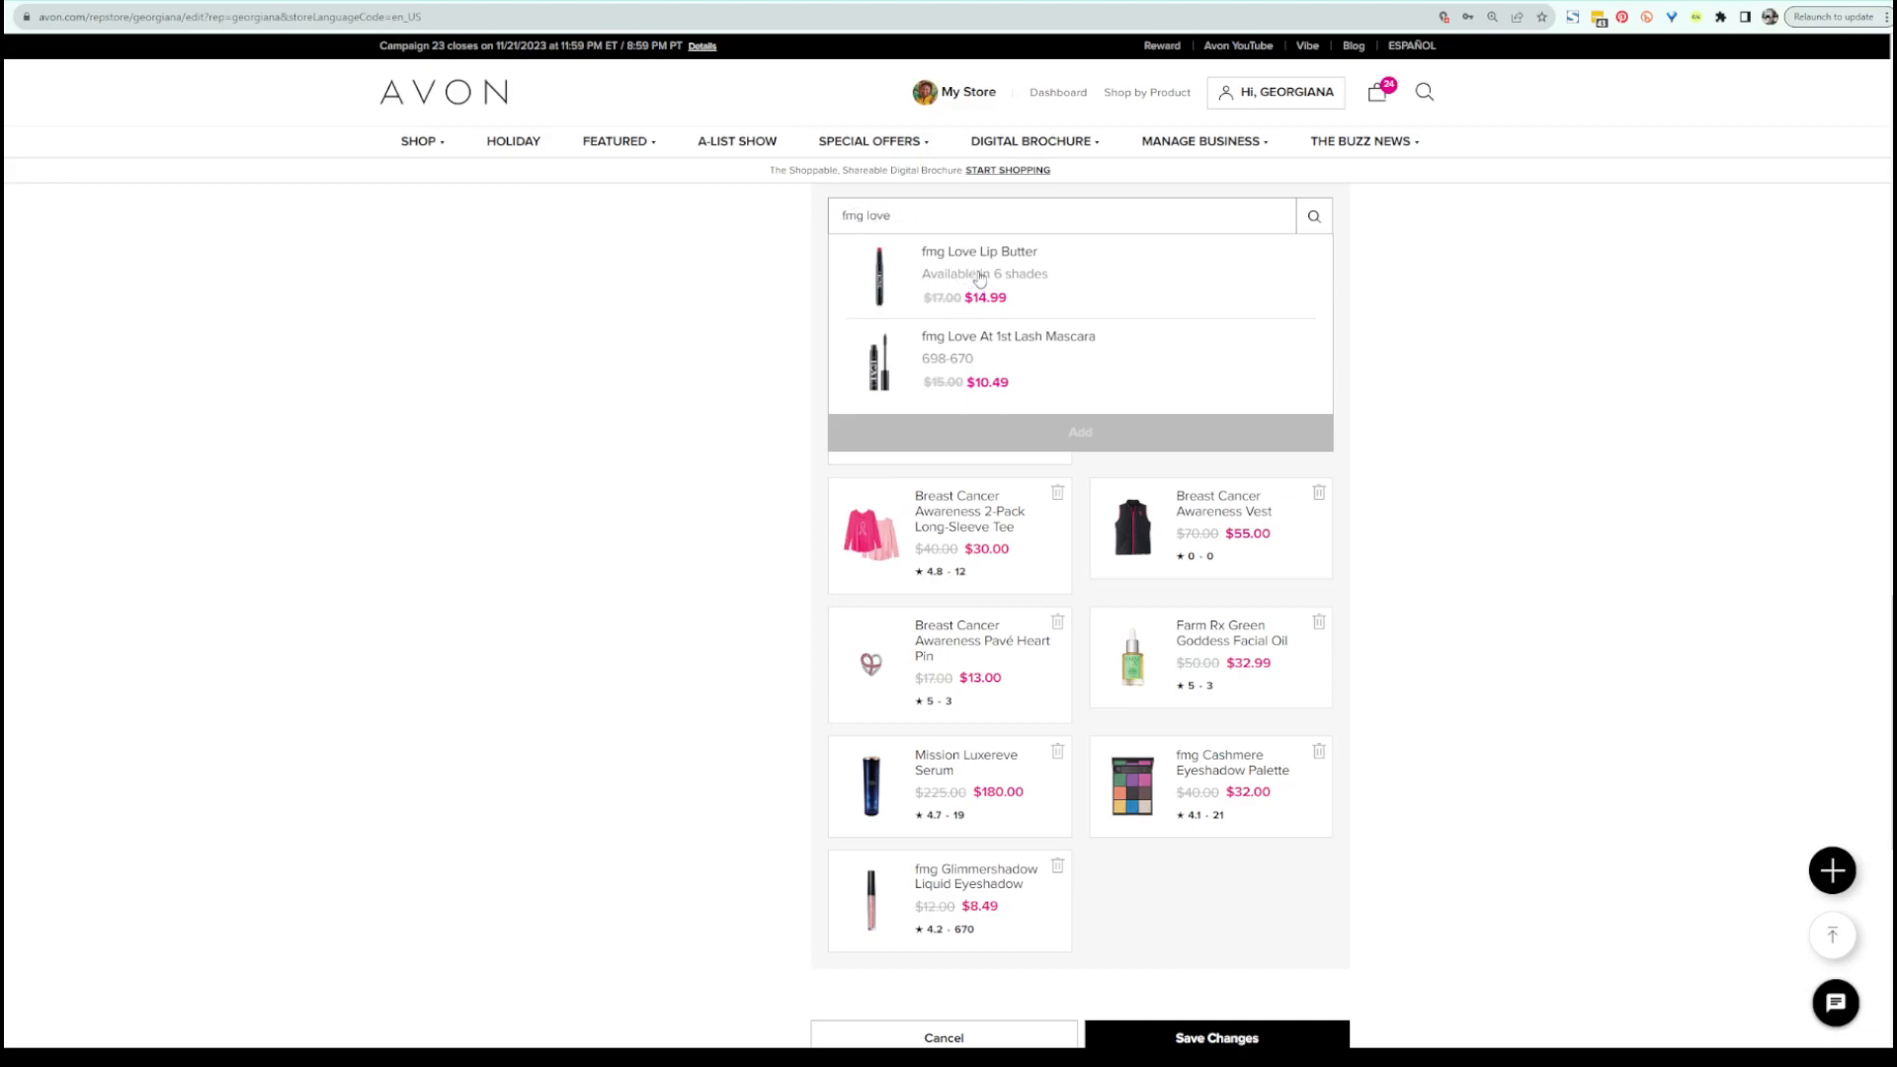
key("BackSpace")
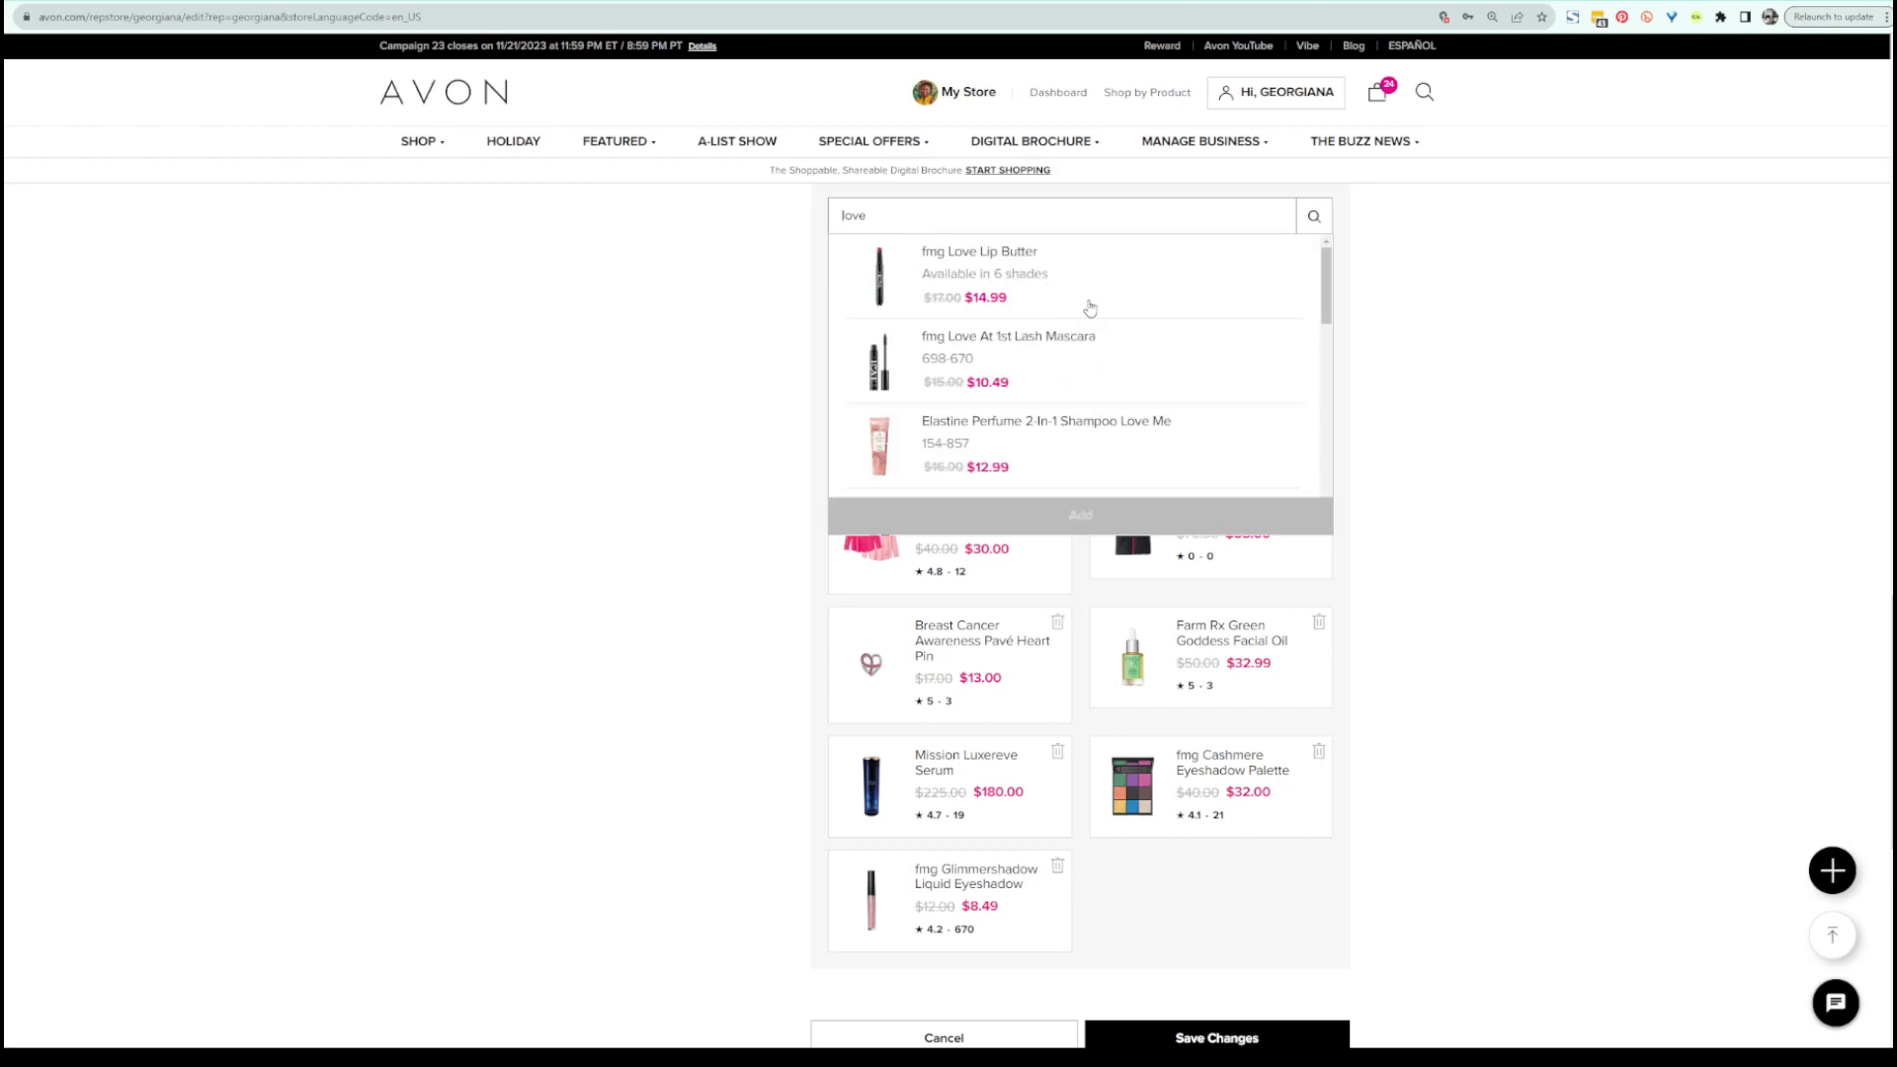
mouse_move(1329, 267)
left_mouse_down()
mouse_move(1332, 460)
mouse_move(1317, 290)
mouse_move(889, 271)
left_mouse_up()
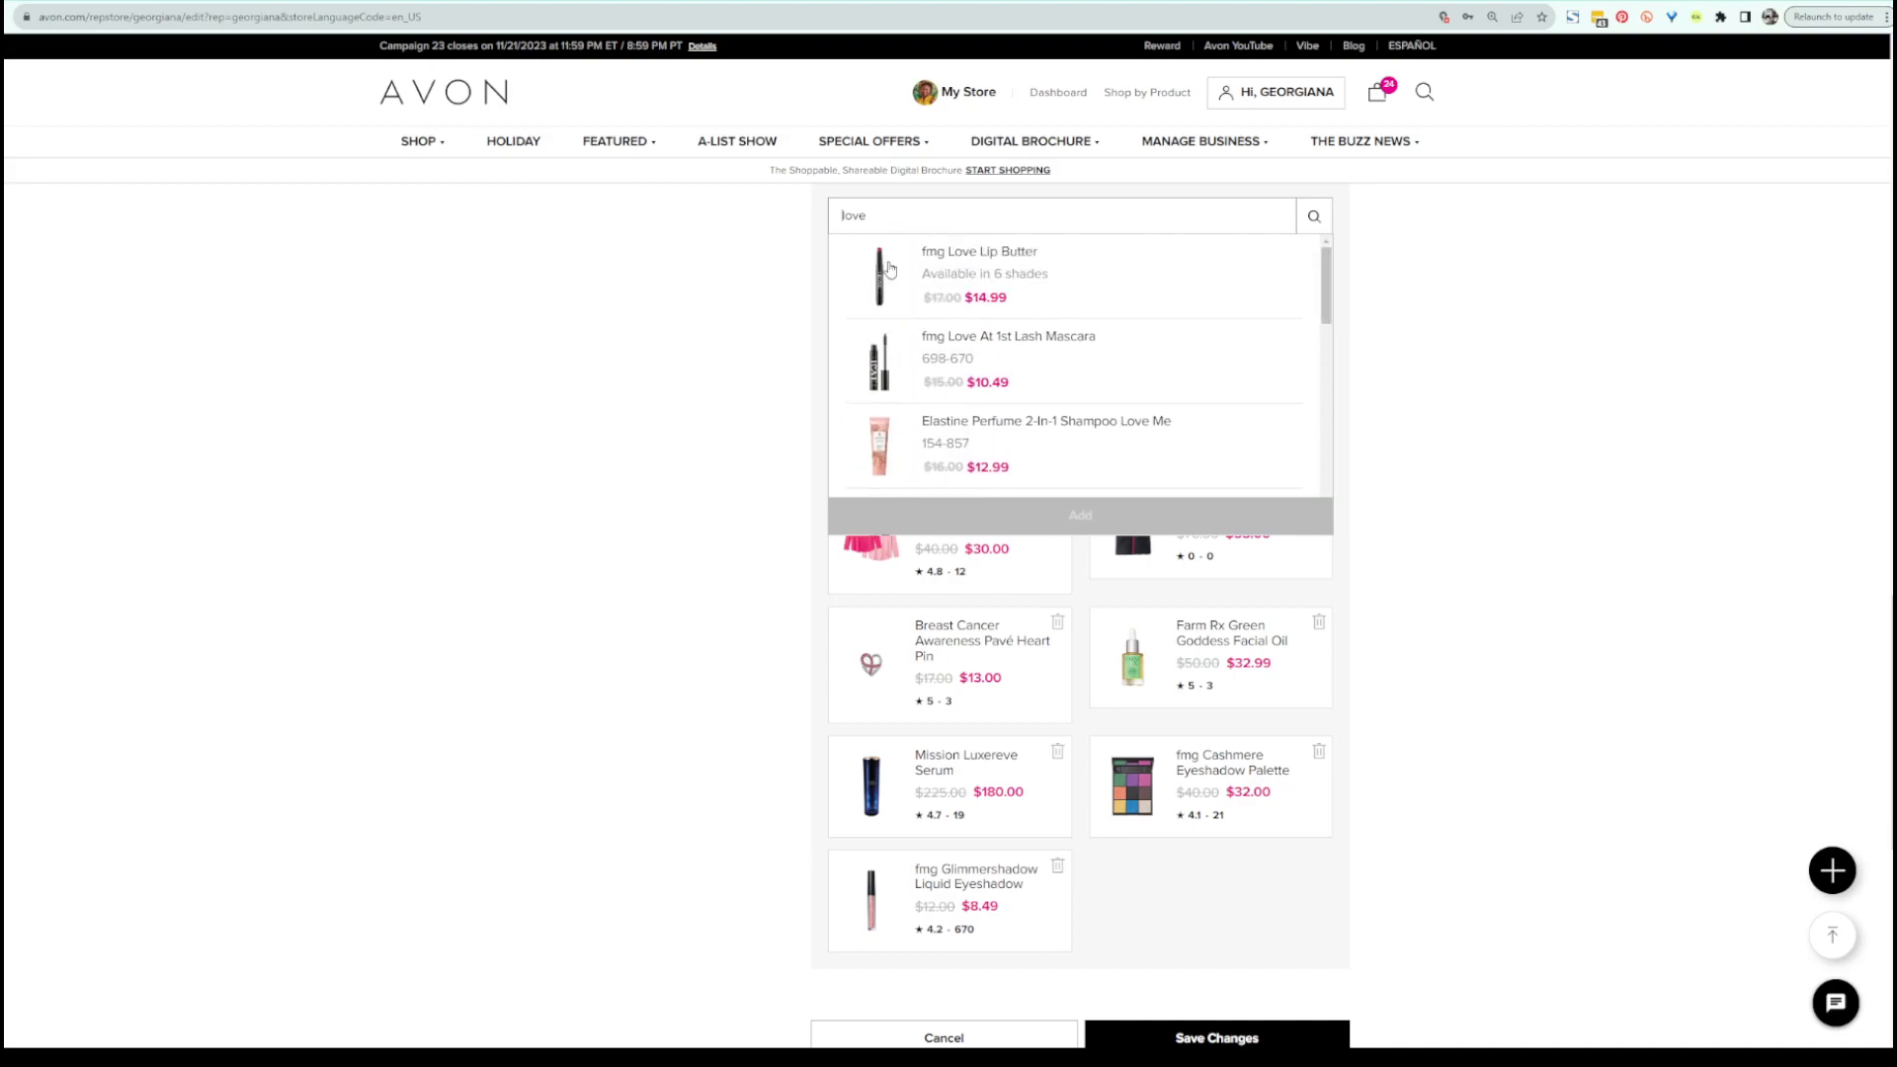
left_click(1040, 282)
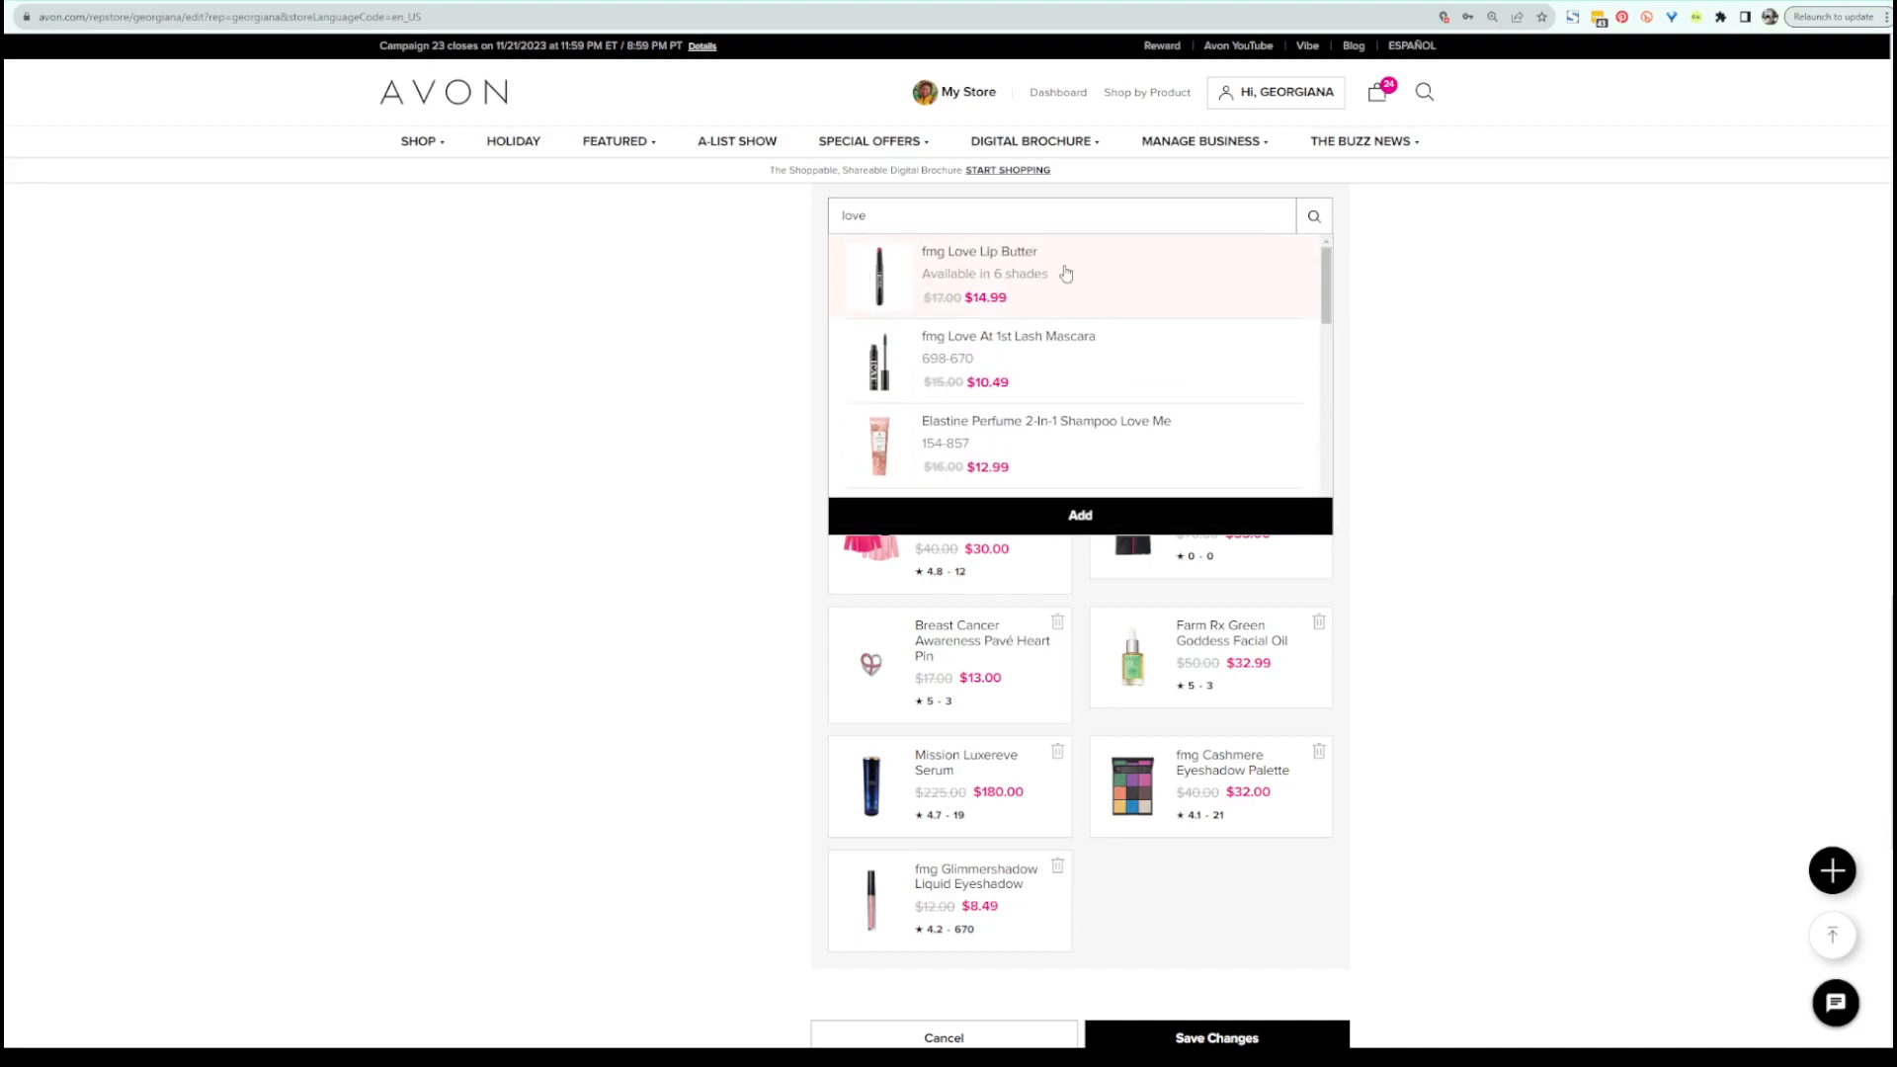
left_click(1080, 517)
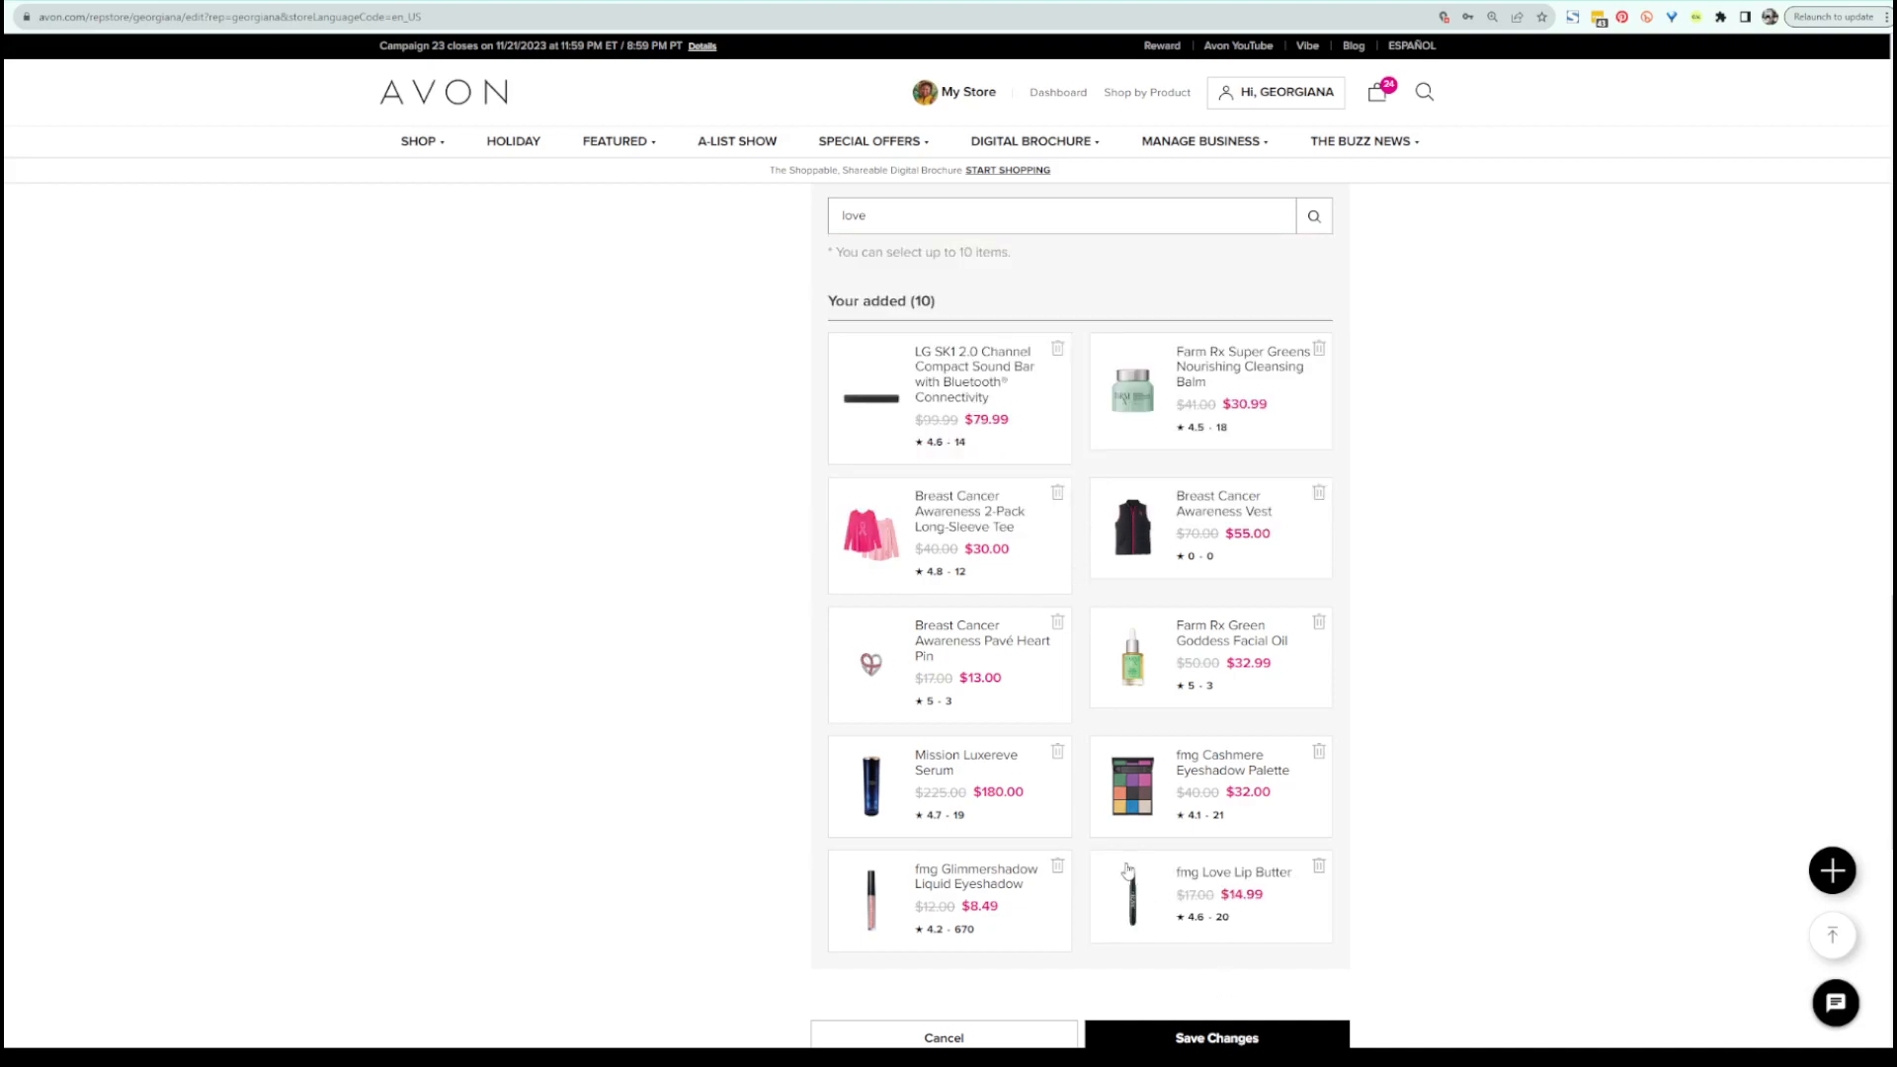
scroll(1249, 949, "down", 3)
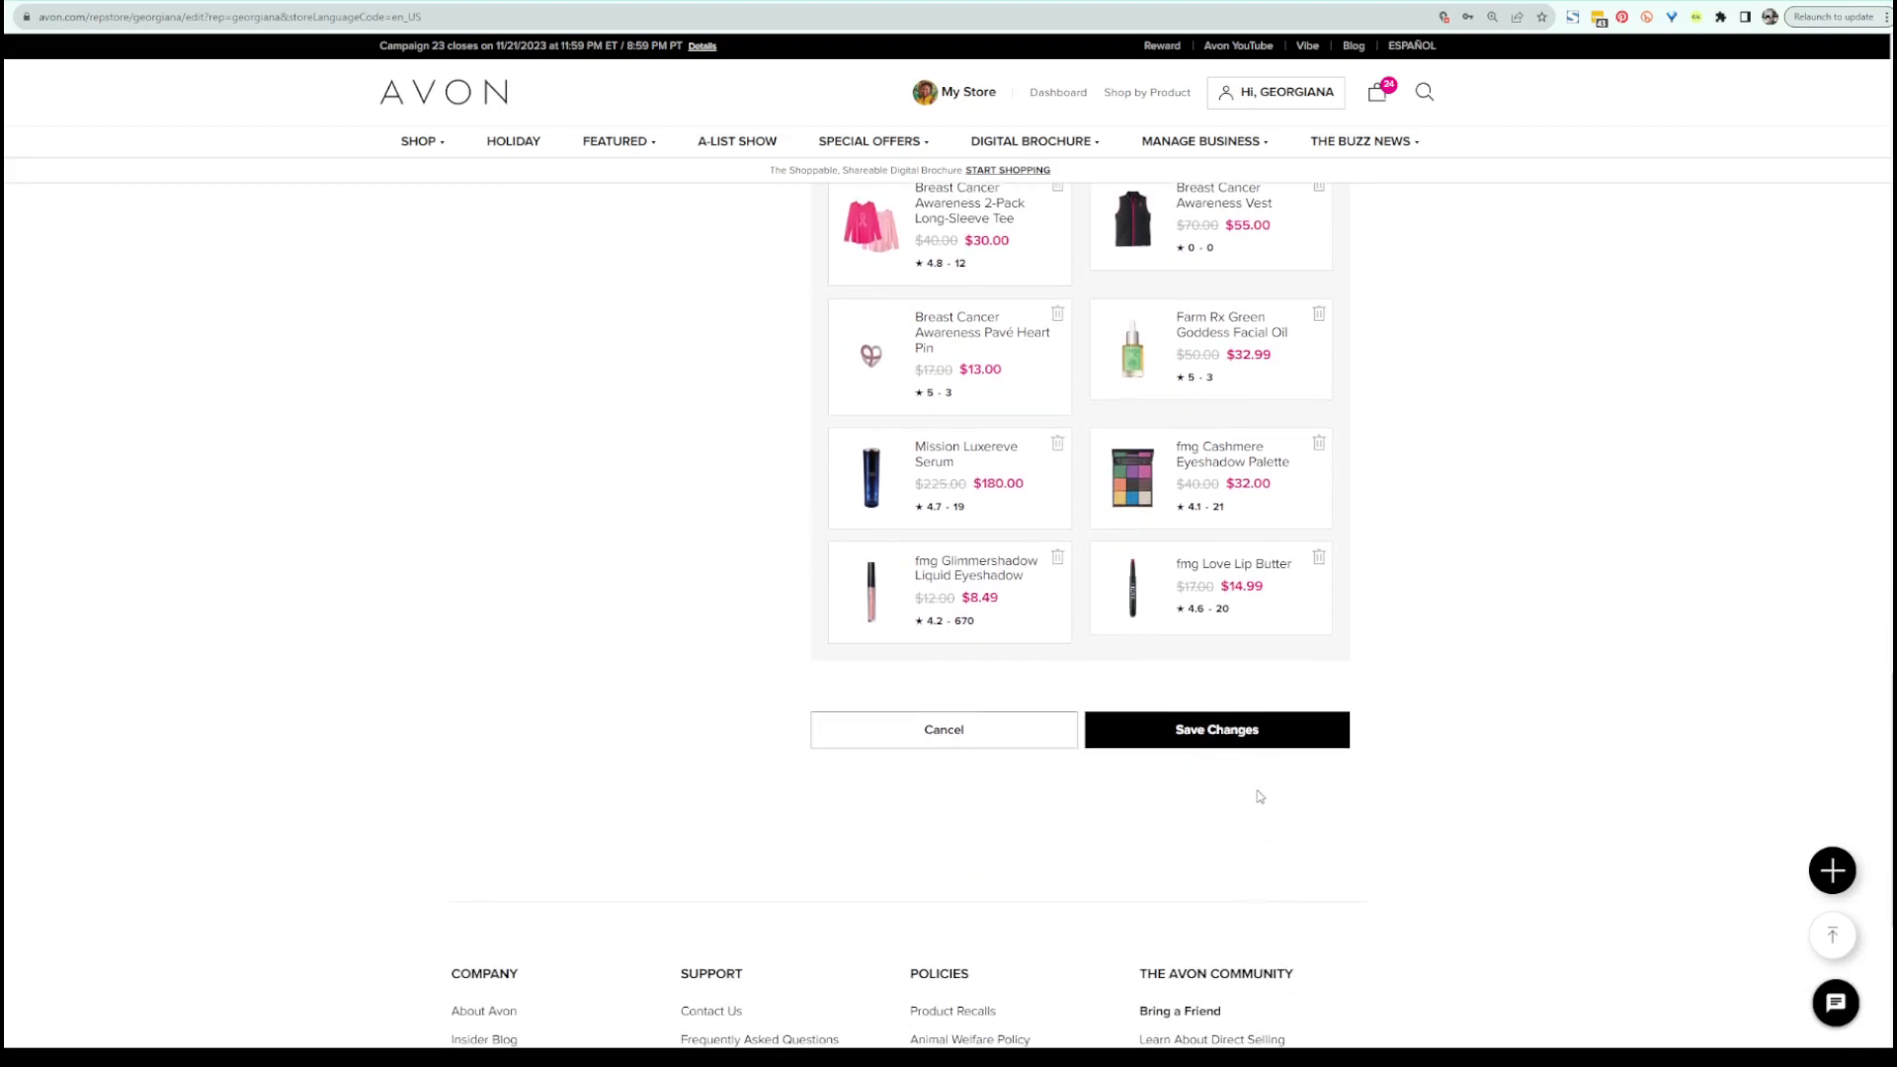
left_click(1247, 736)
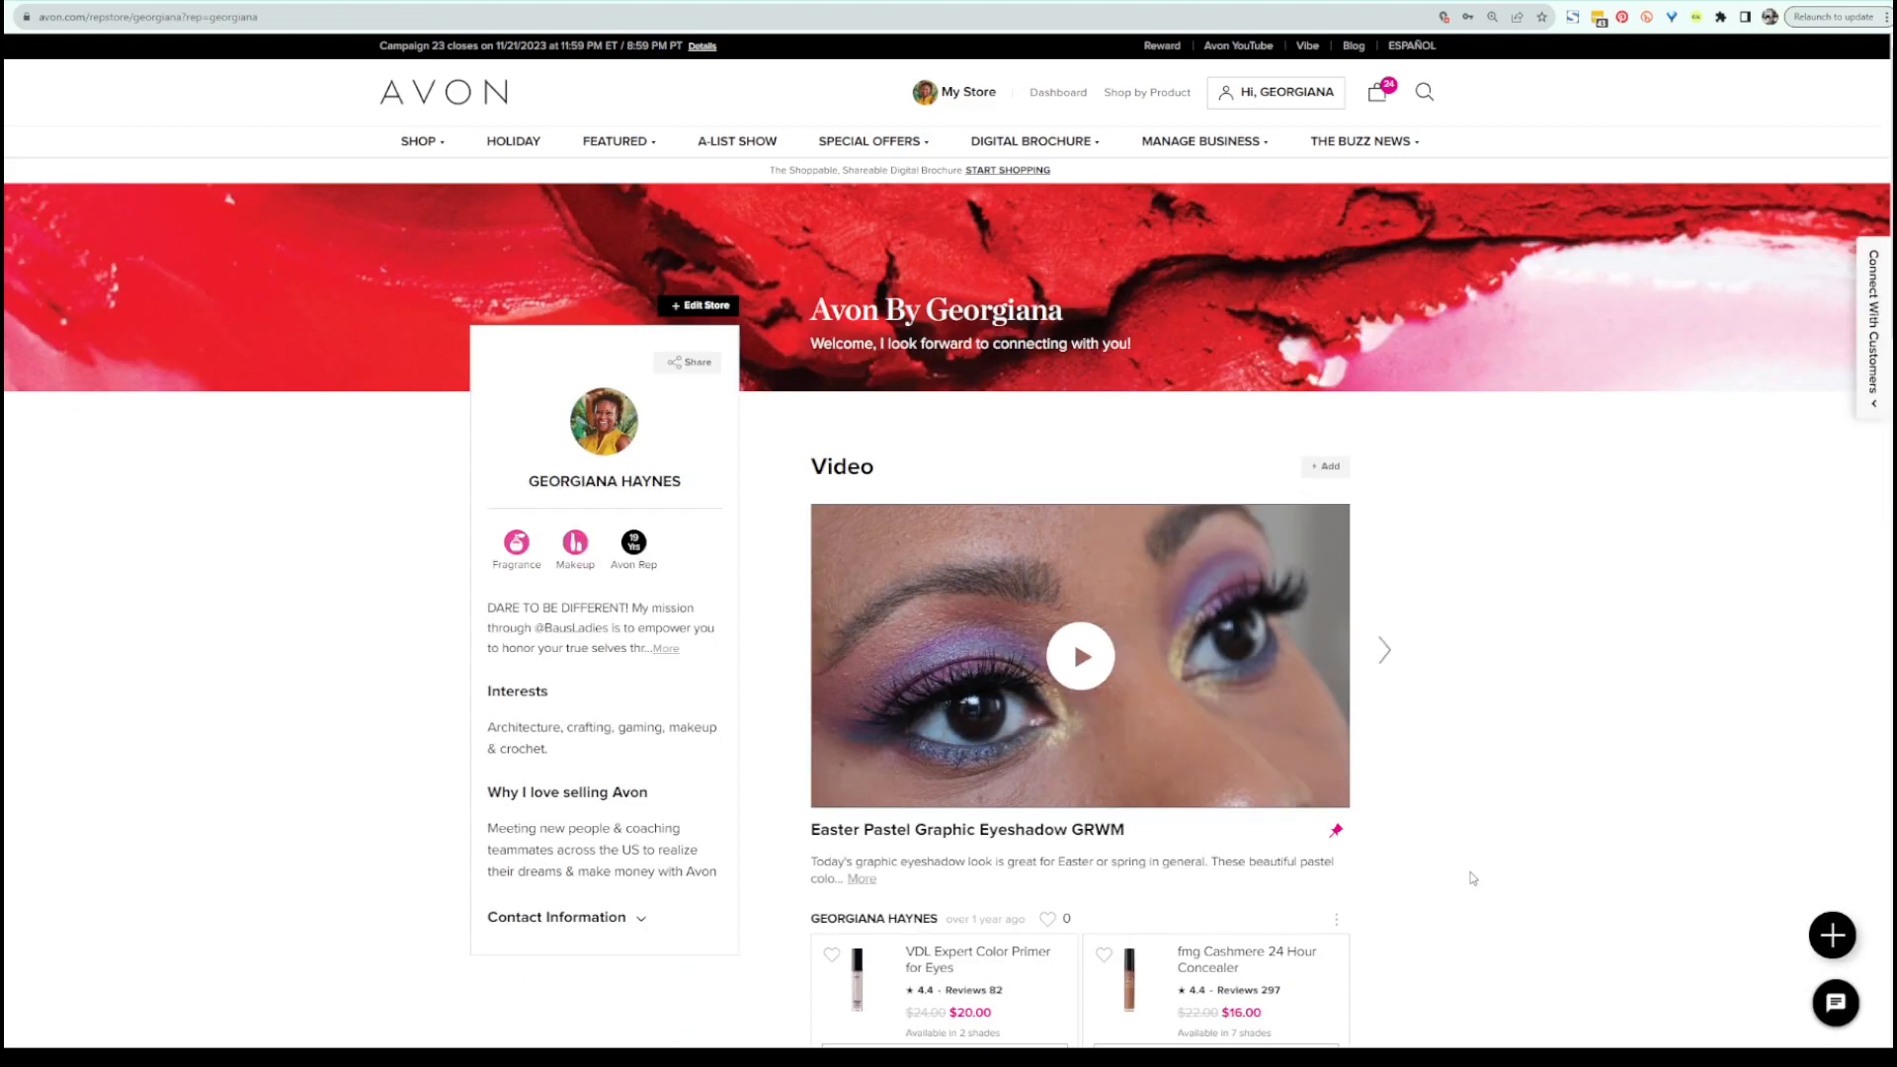
Review the storefront from the banner and videos down to the recommended products and the digital brochure.
scroll(1352, 823, "down", 10)
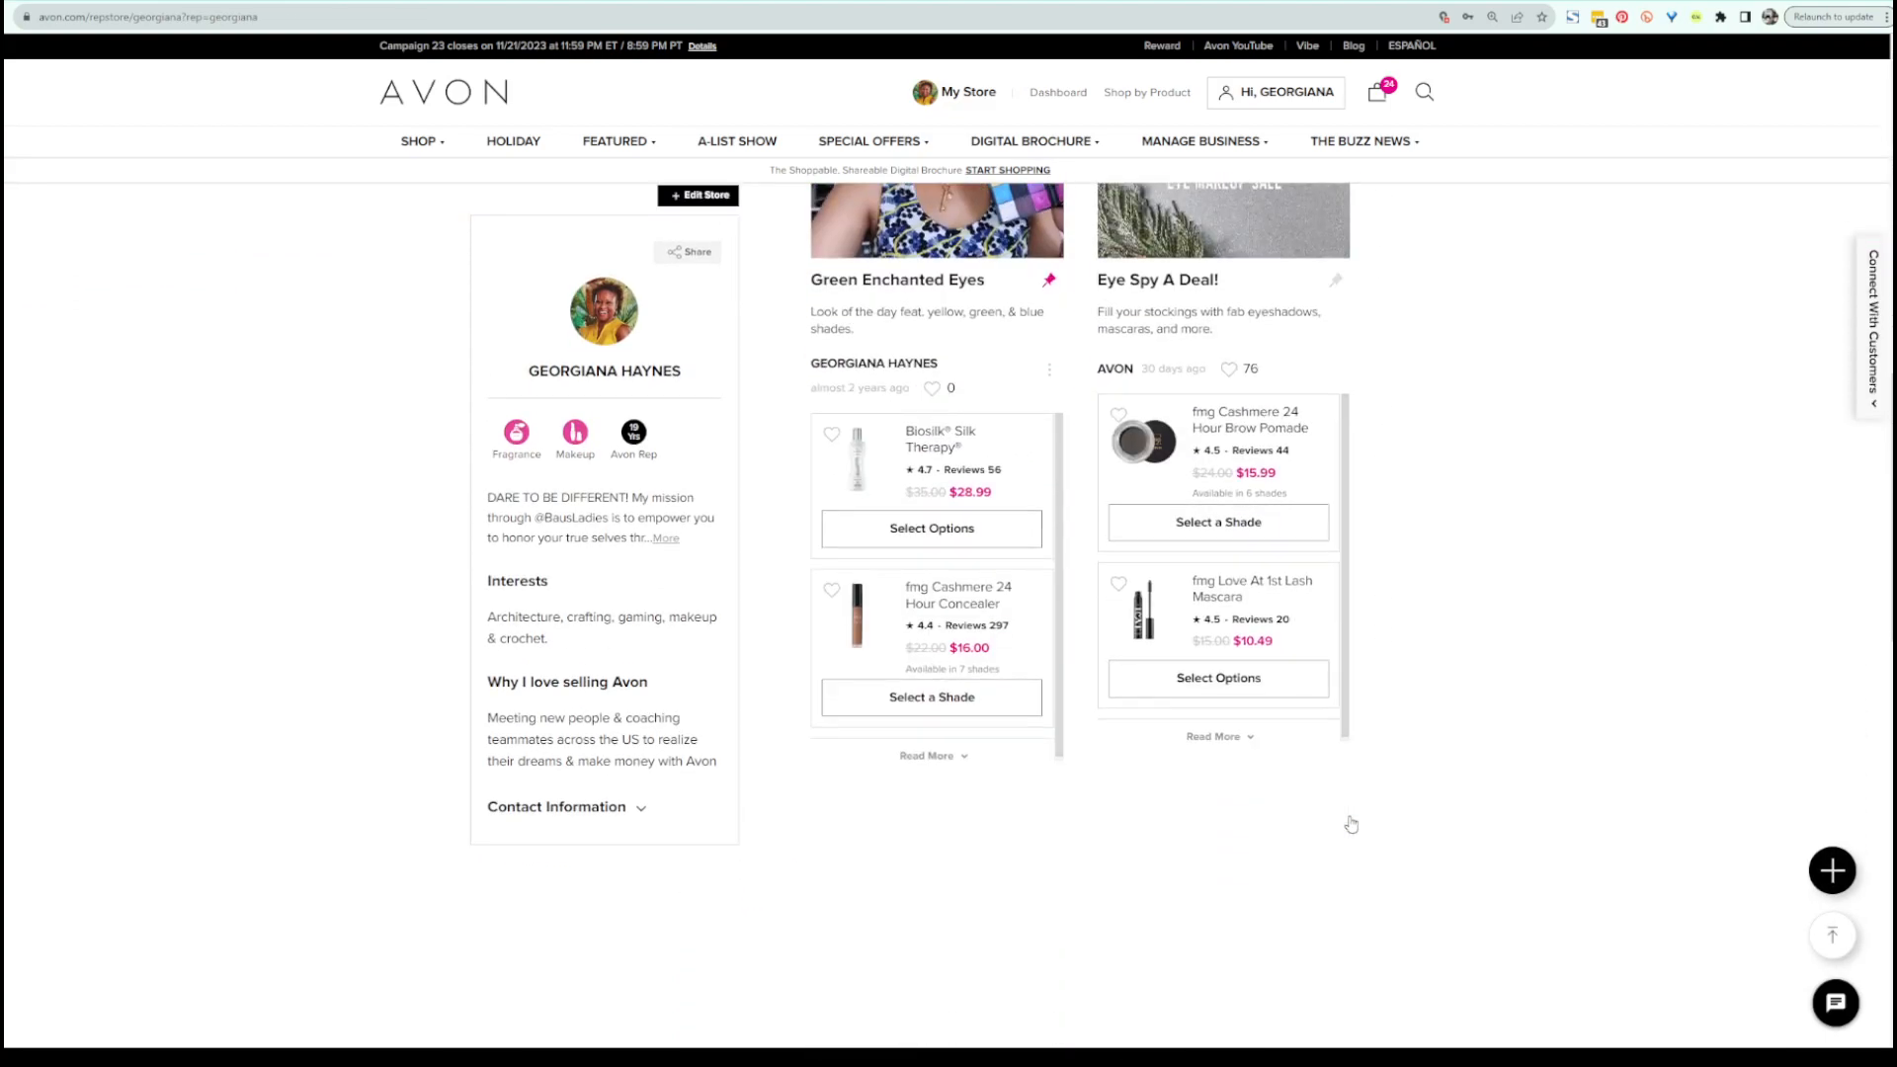
scroll(1110, 859, "down", 8)
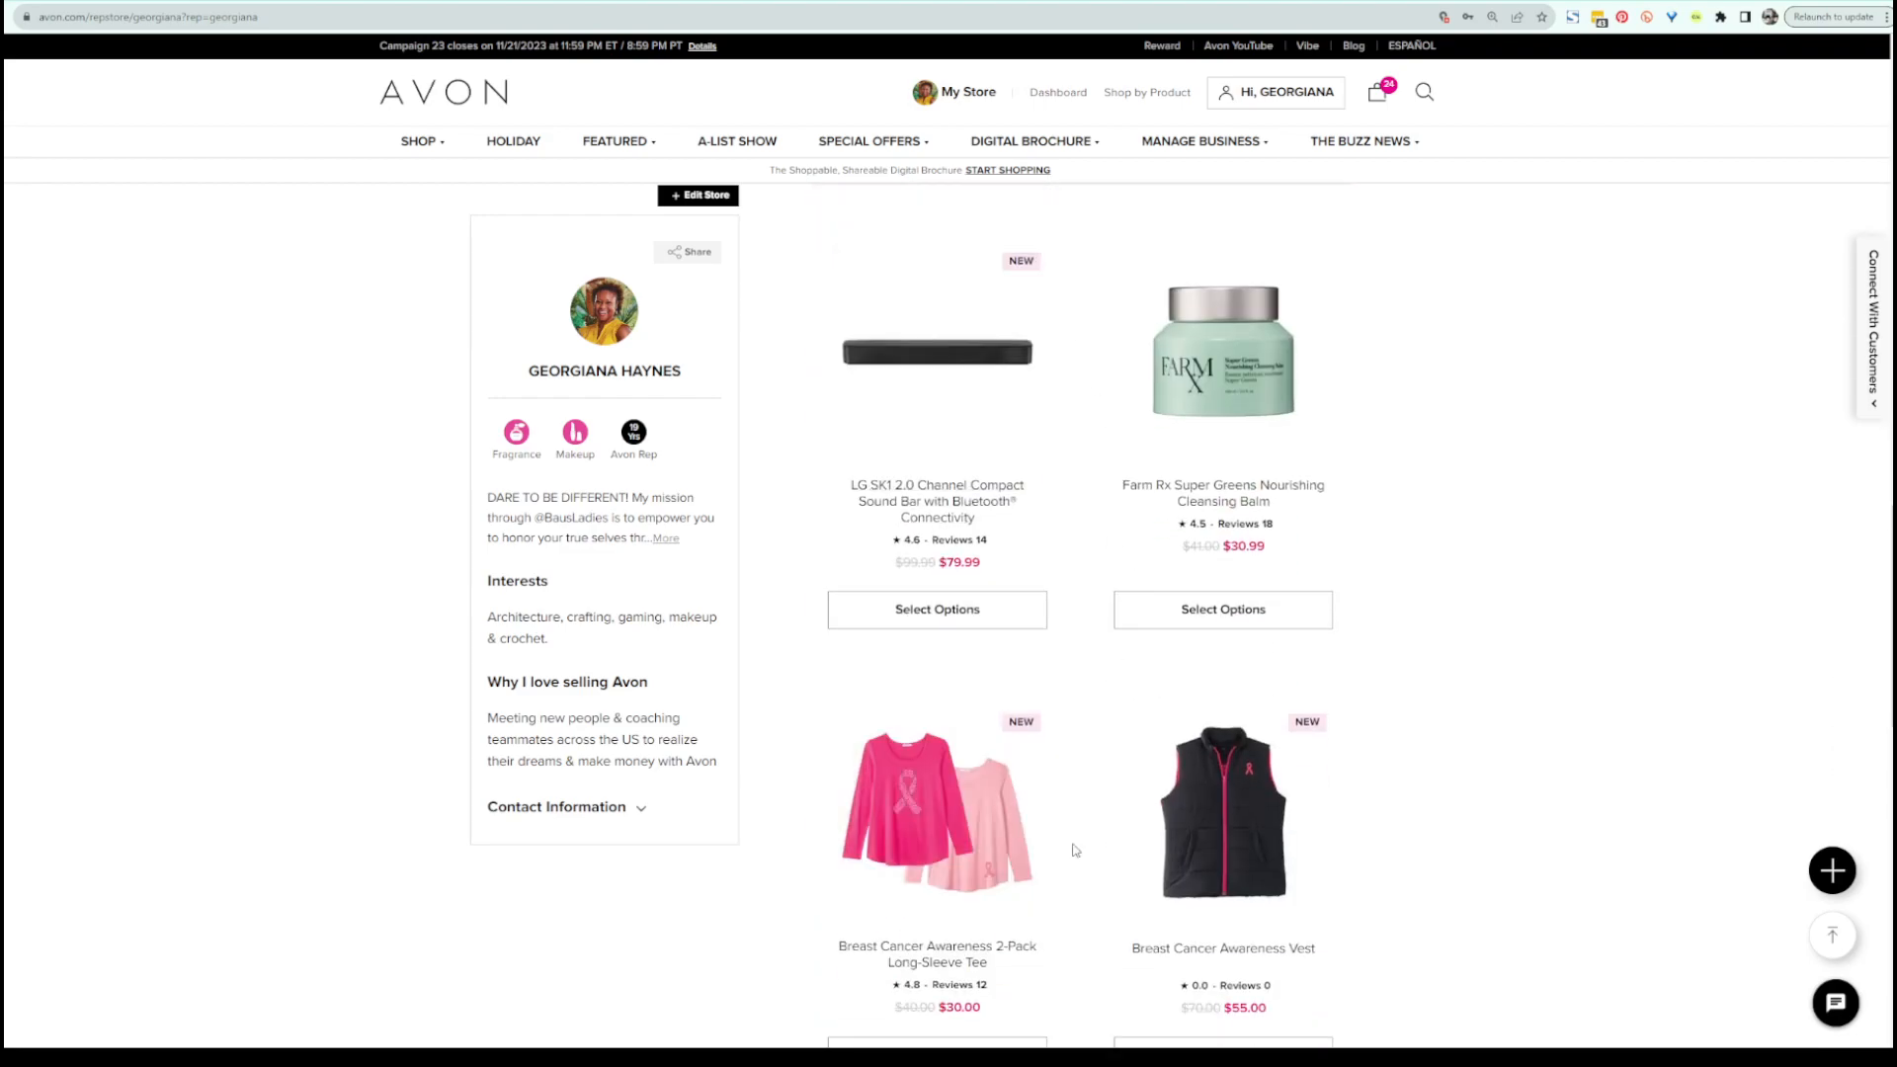
scroll(1284, 731, "down", 2)
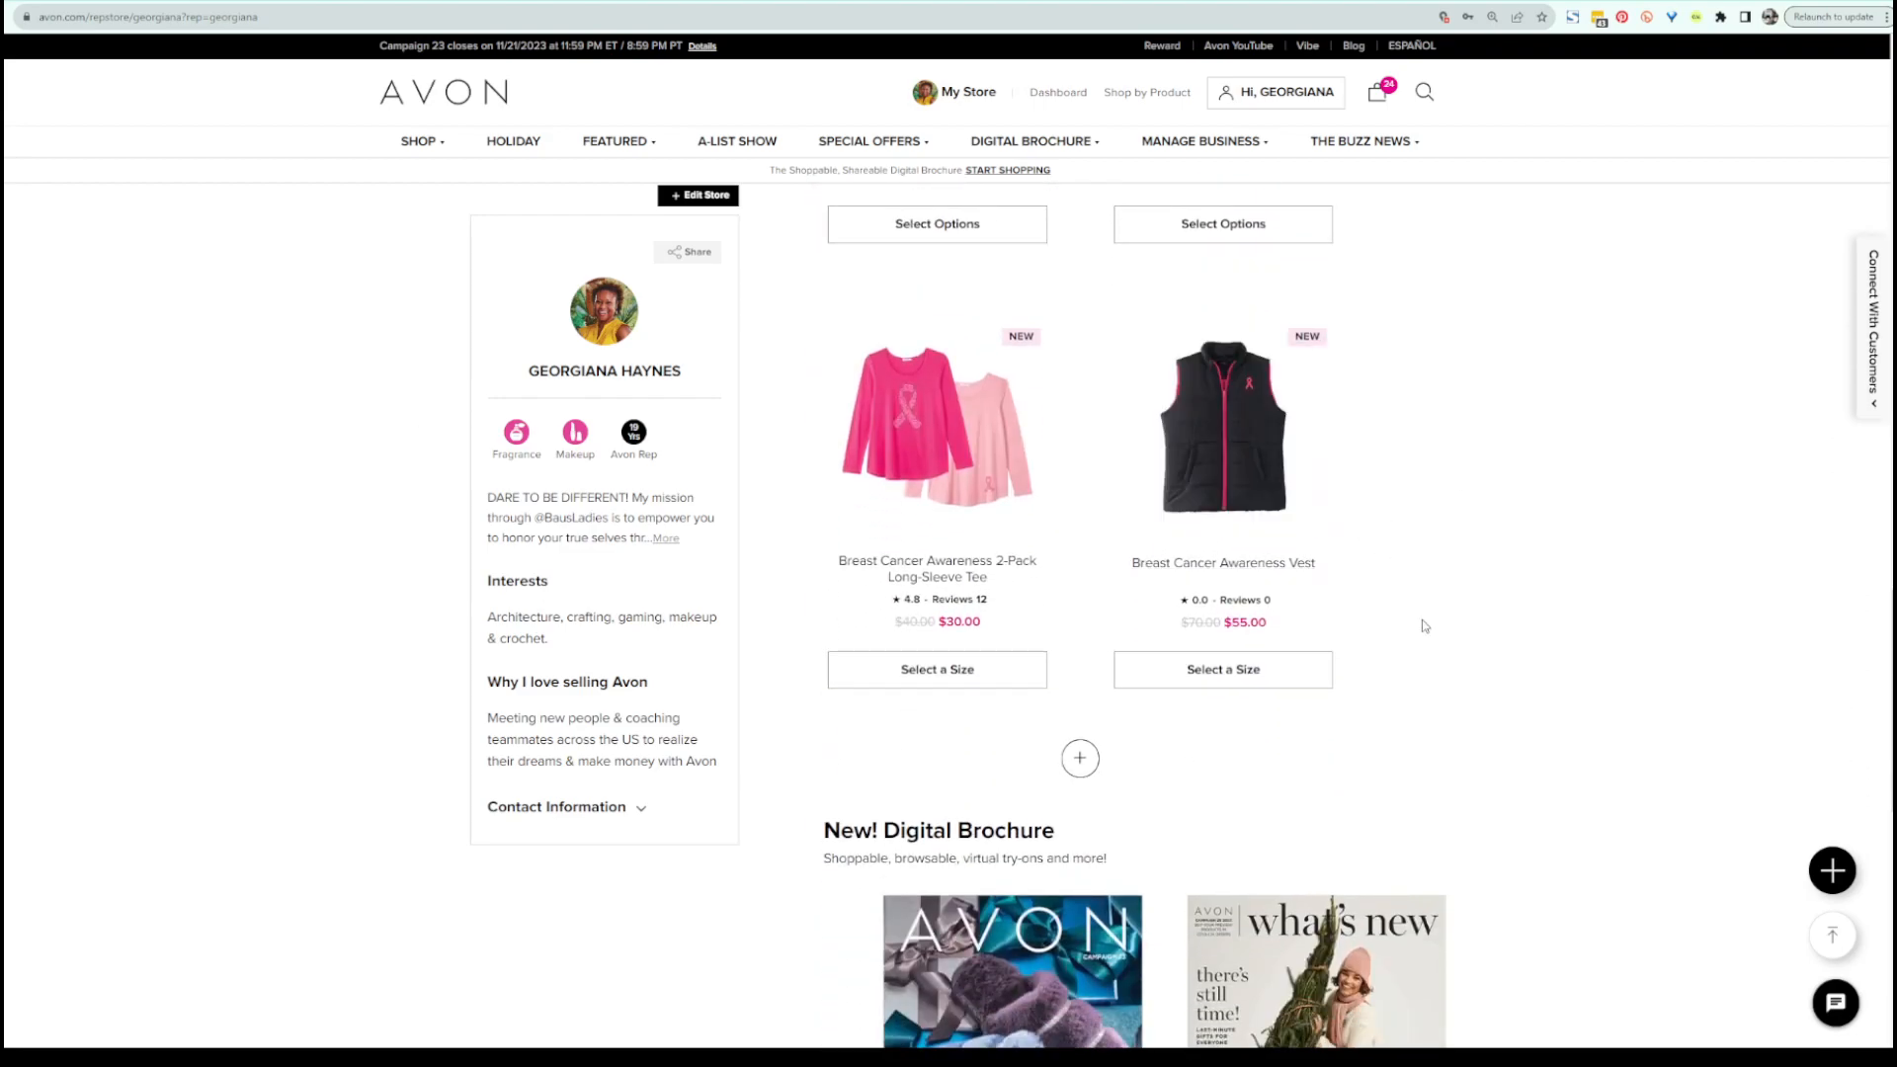
scroll(1423, 627, "up", 20)
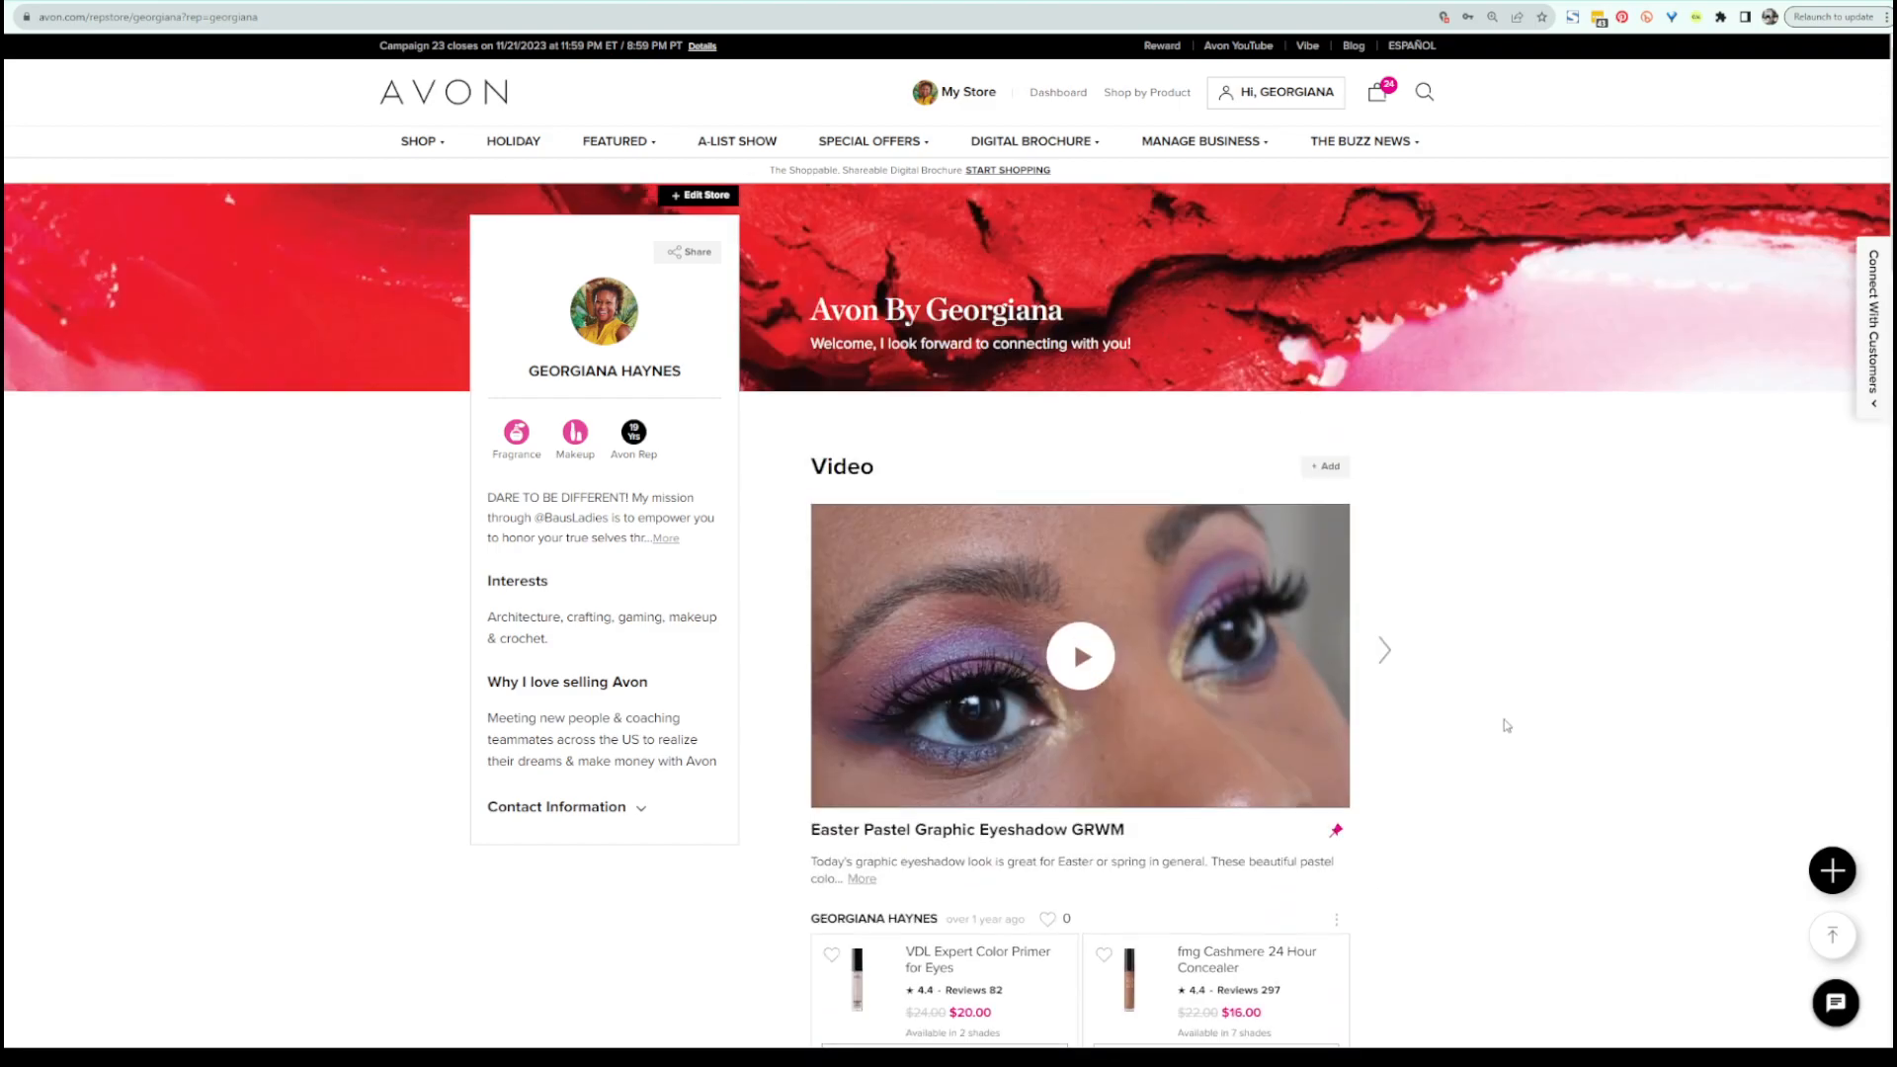
scroll(1507, 726, "up", 1)
scroll(1498, 704, "down", 3)
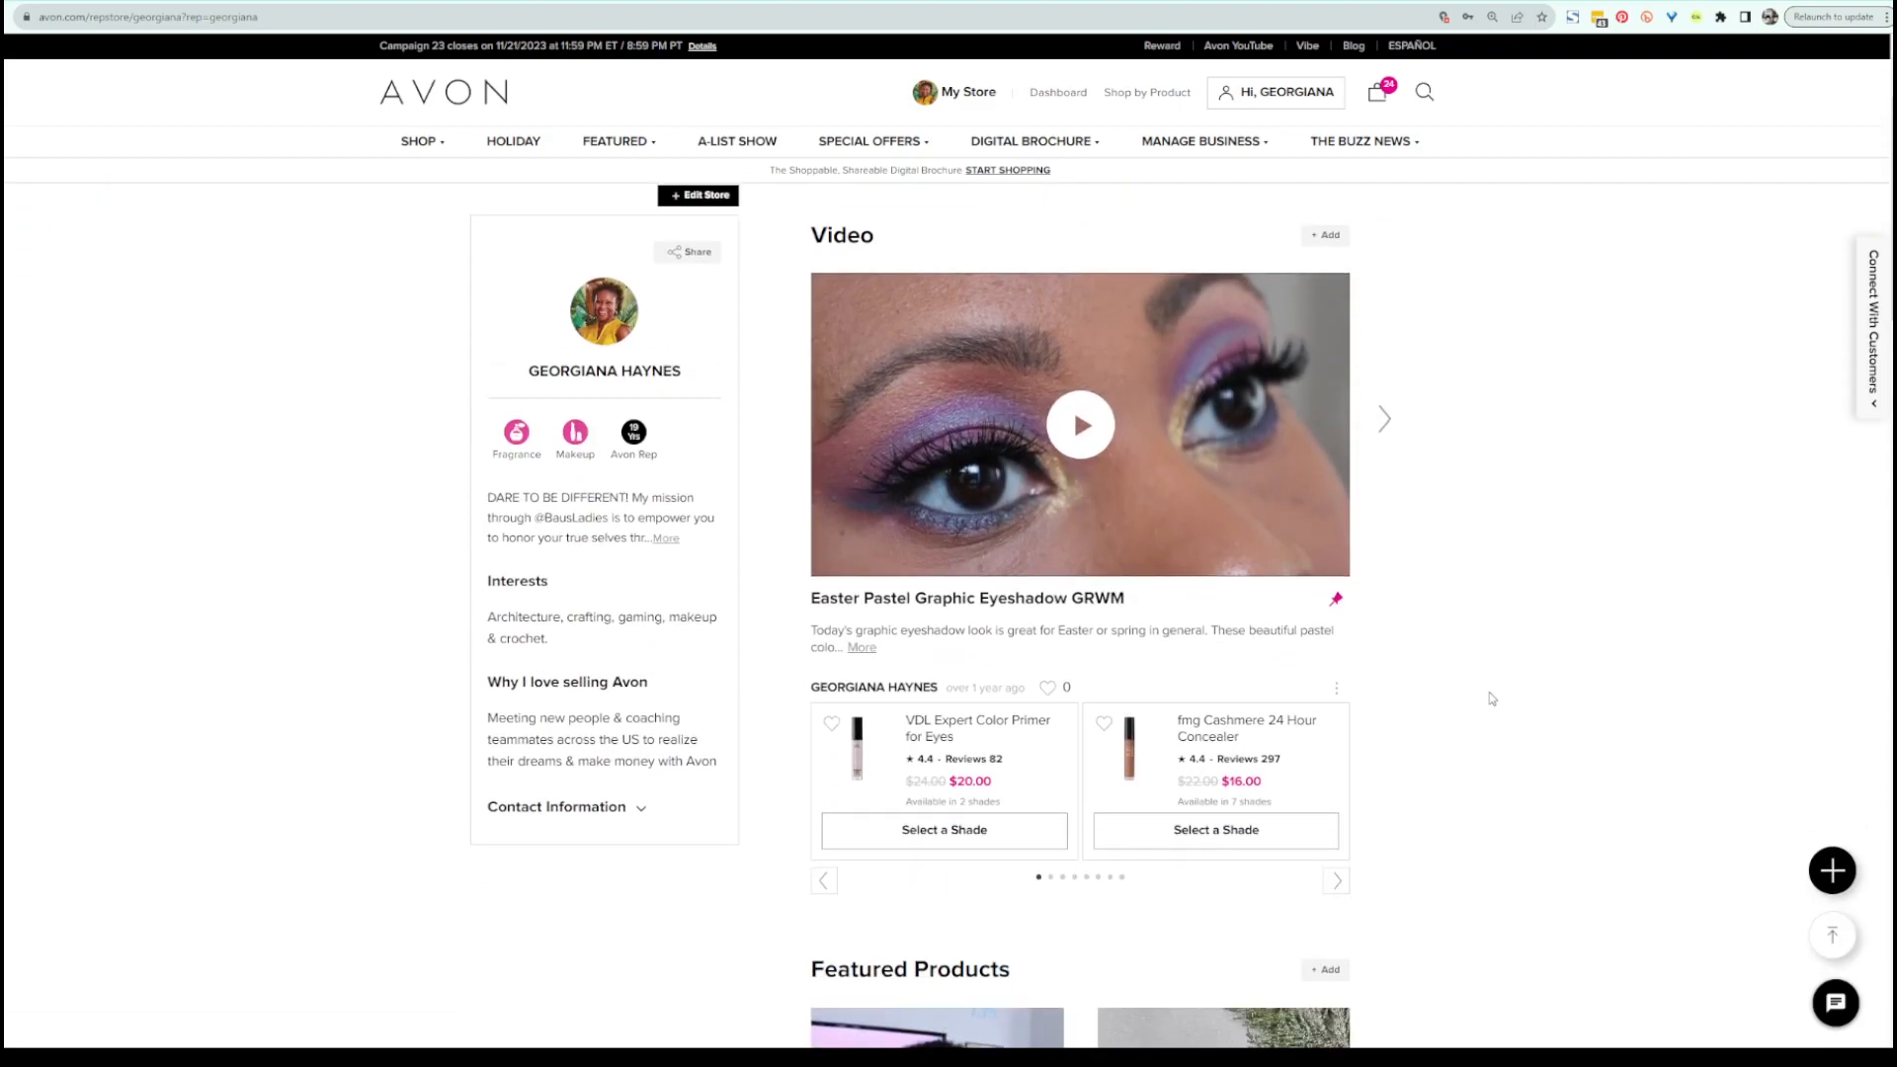
Expand the contact information in the store's profile card and check its phone and social media entries.
left_click(611, 818)
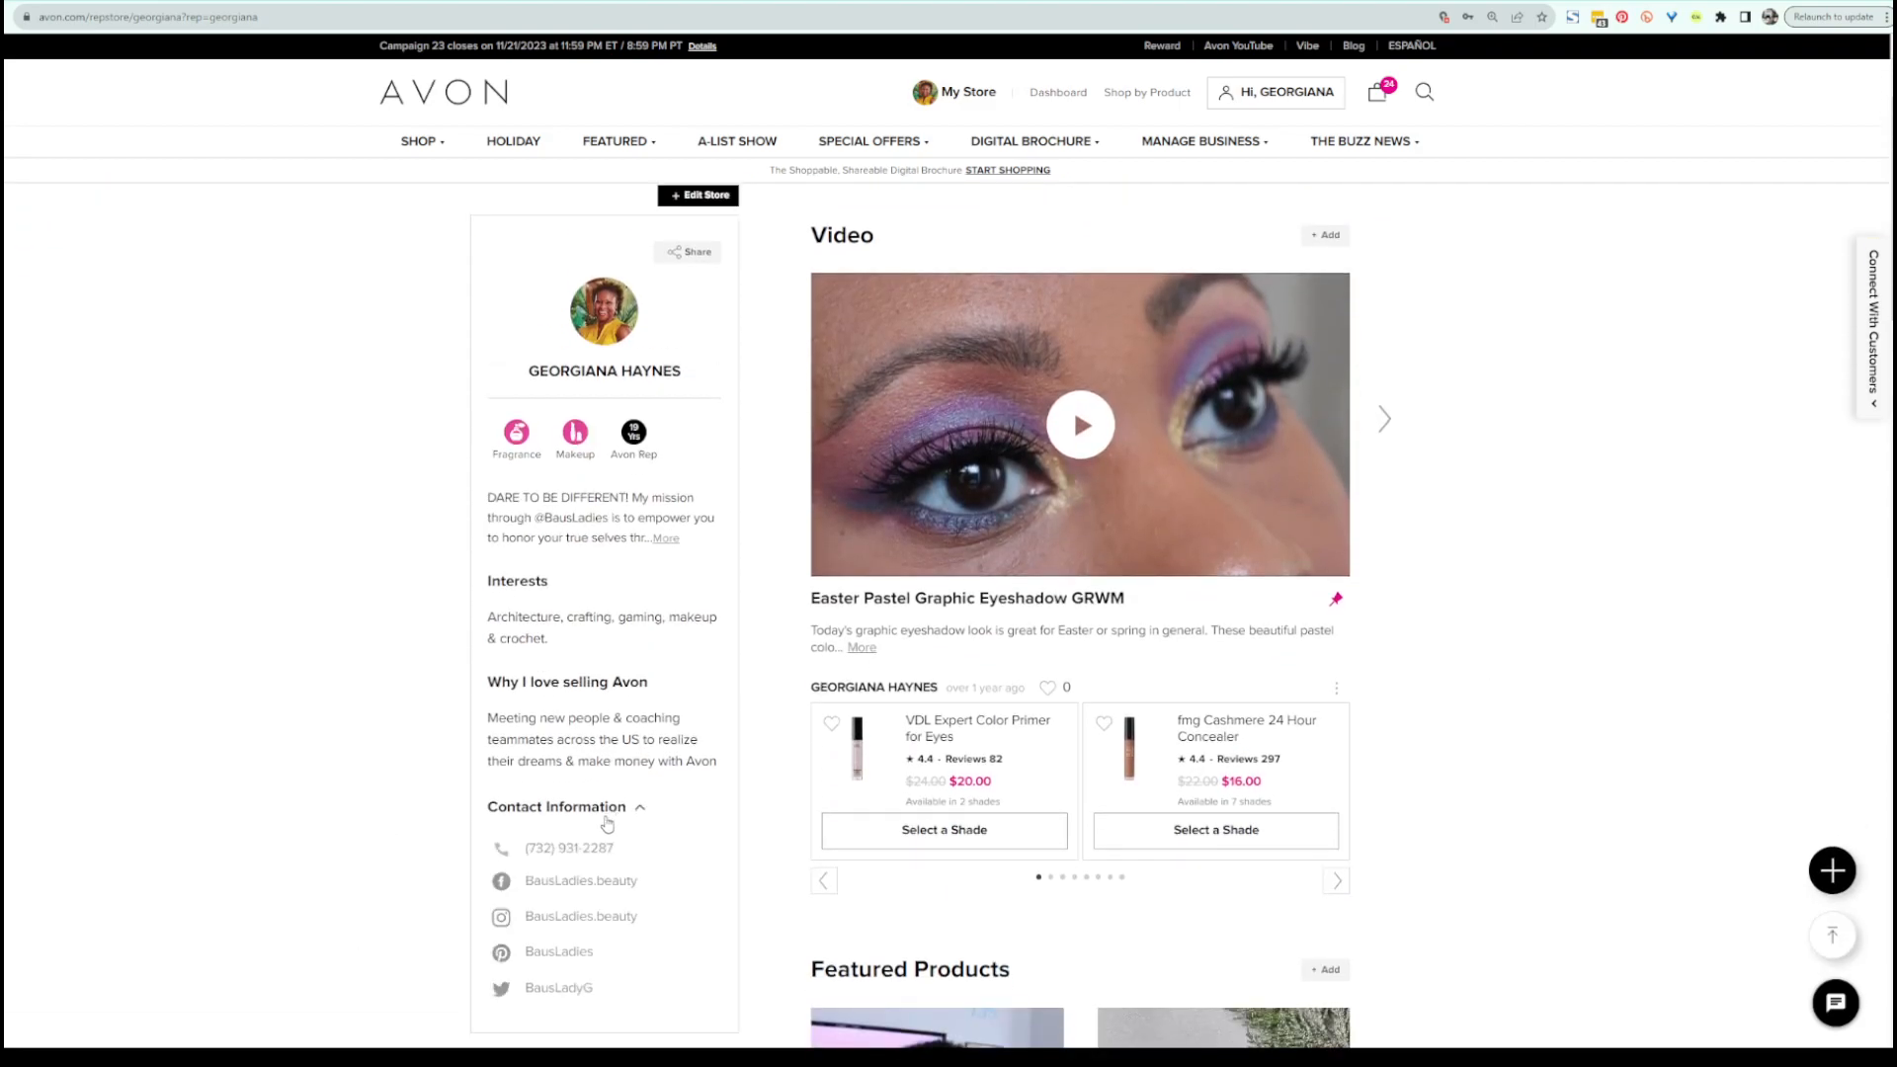
scroll(594, 830, "down", 1)
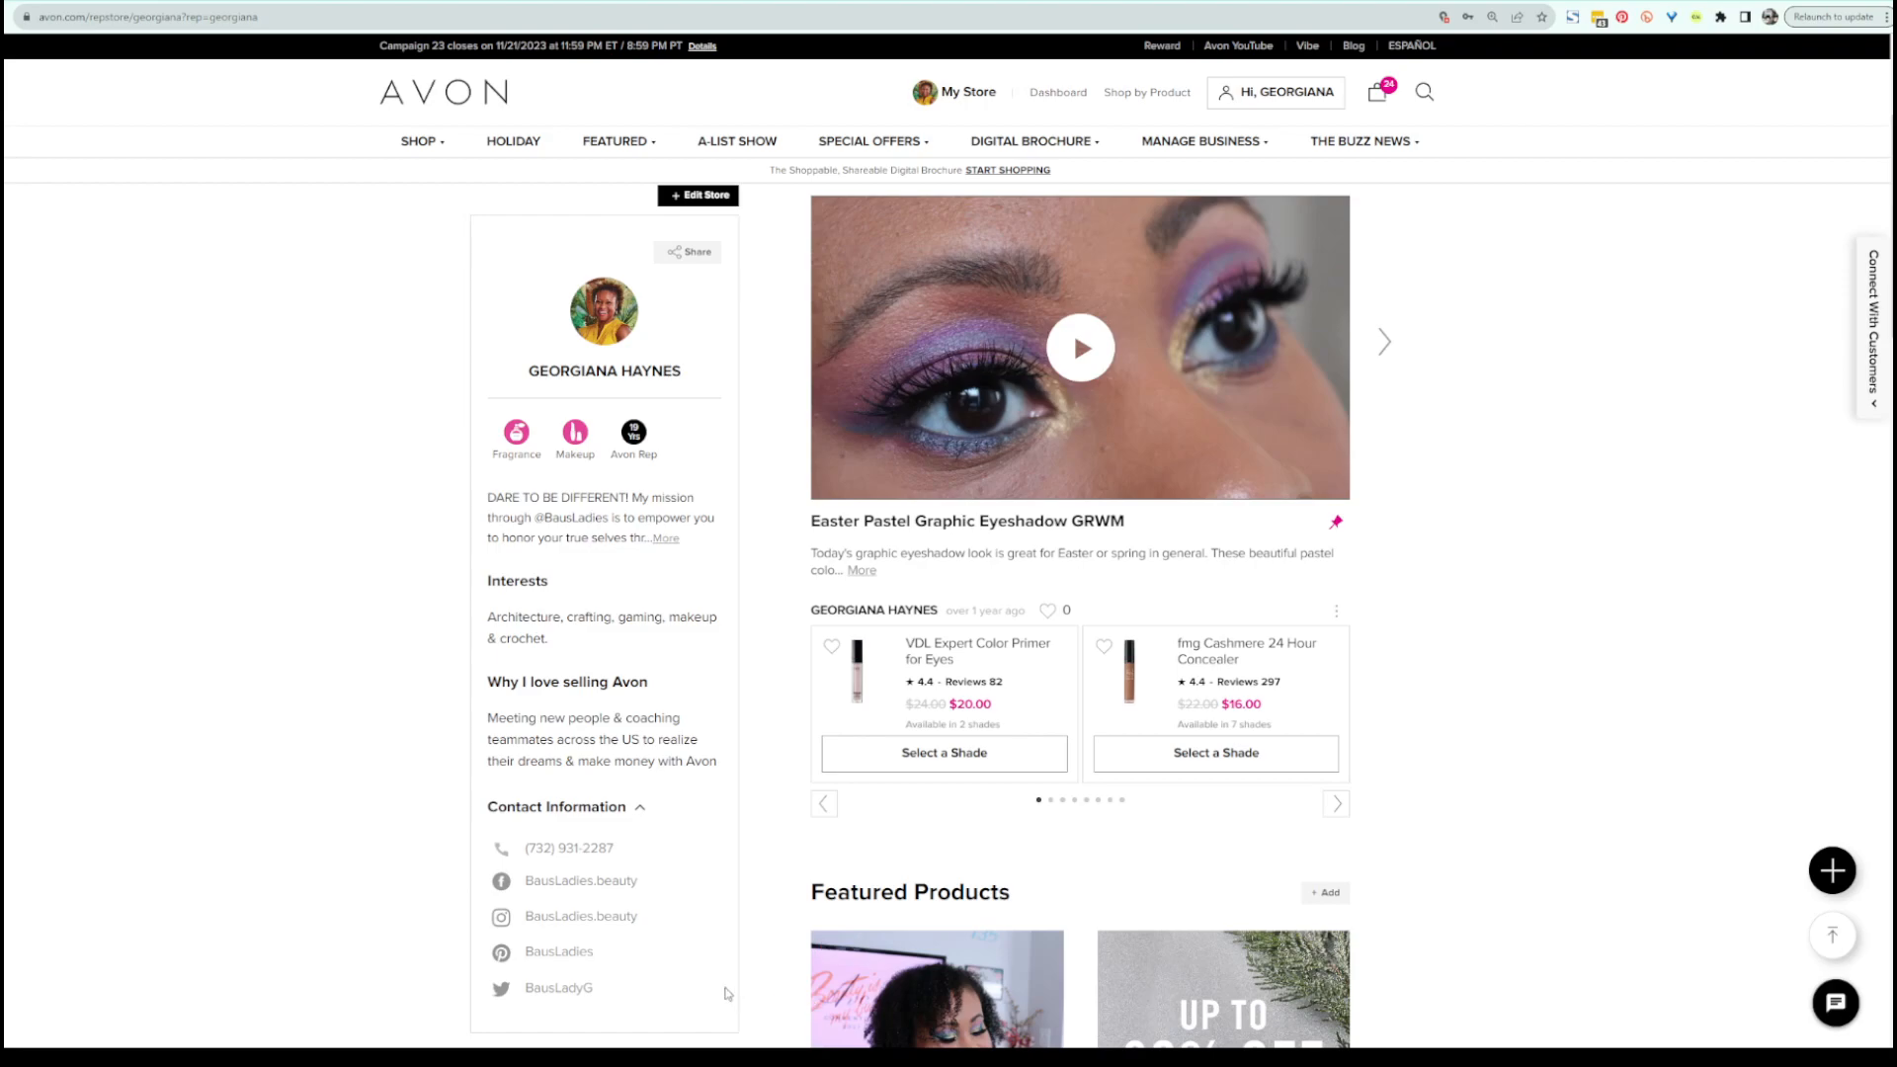
scroll(1383, 494, "up", 3)
scroll(1243, 488, "down", 2)
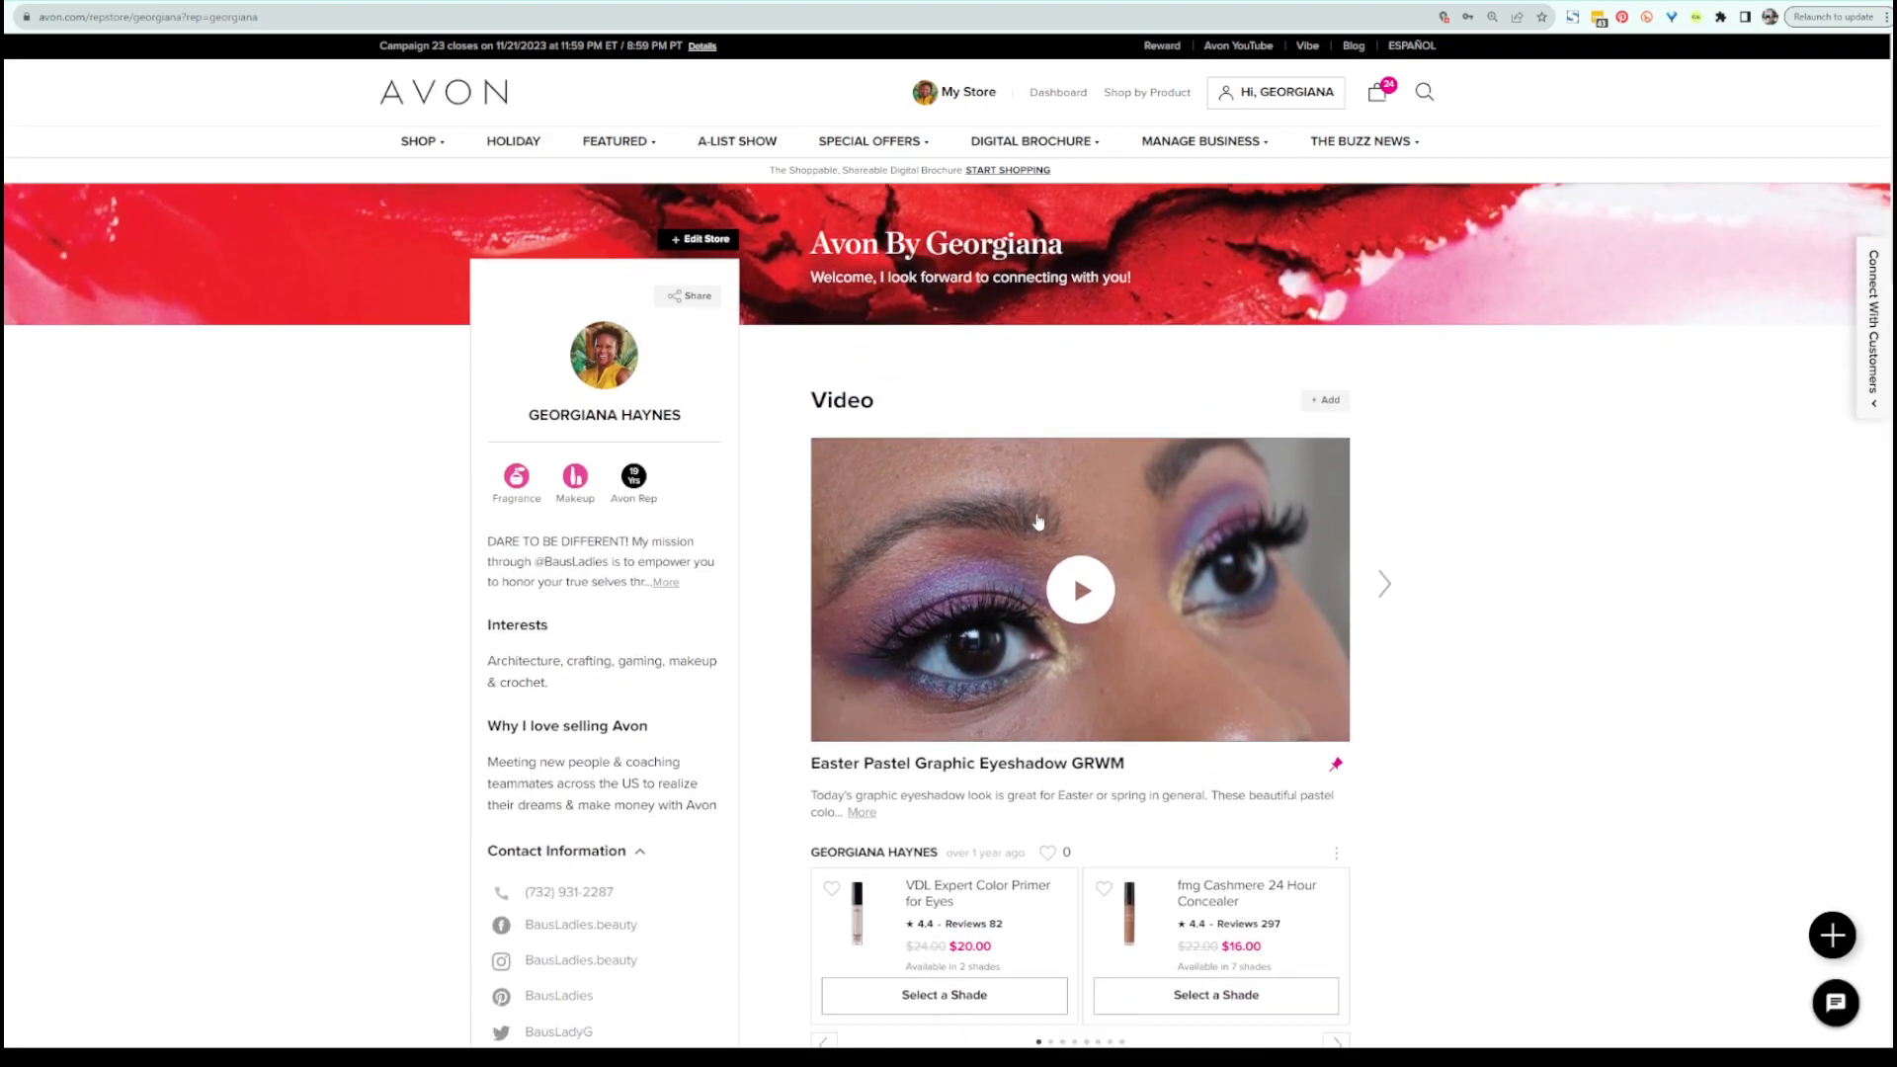
scroll(1138, 998, "down", 2)
scroll(1136, 996, "down", 2)
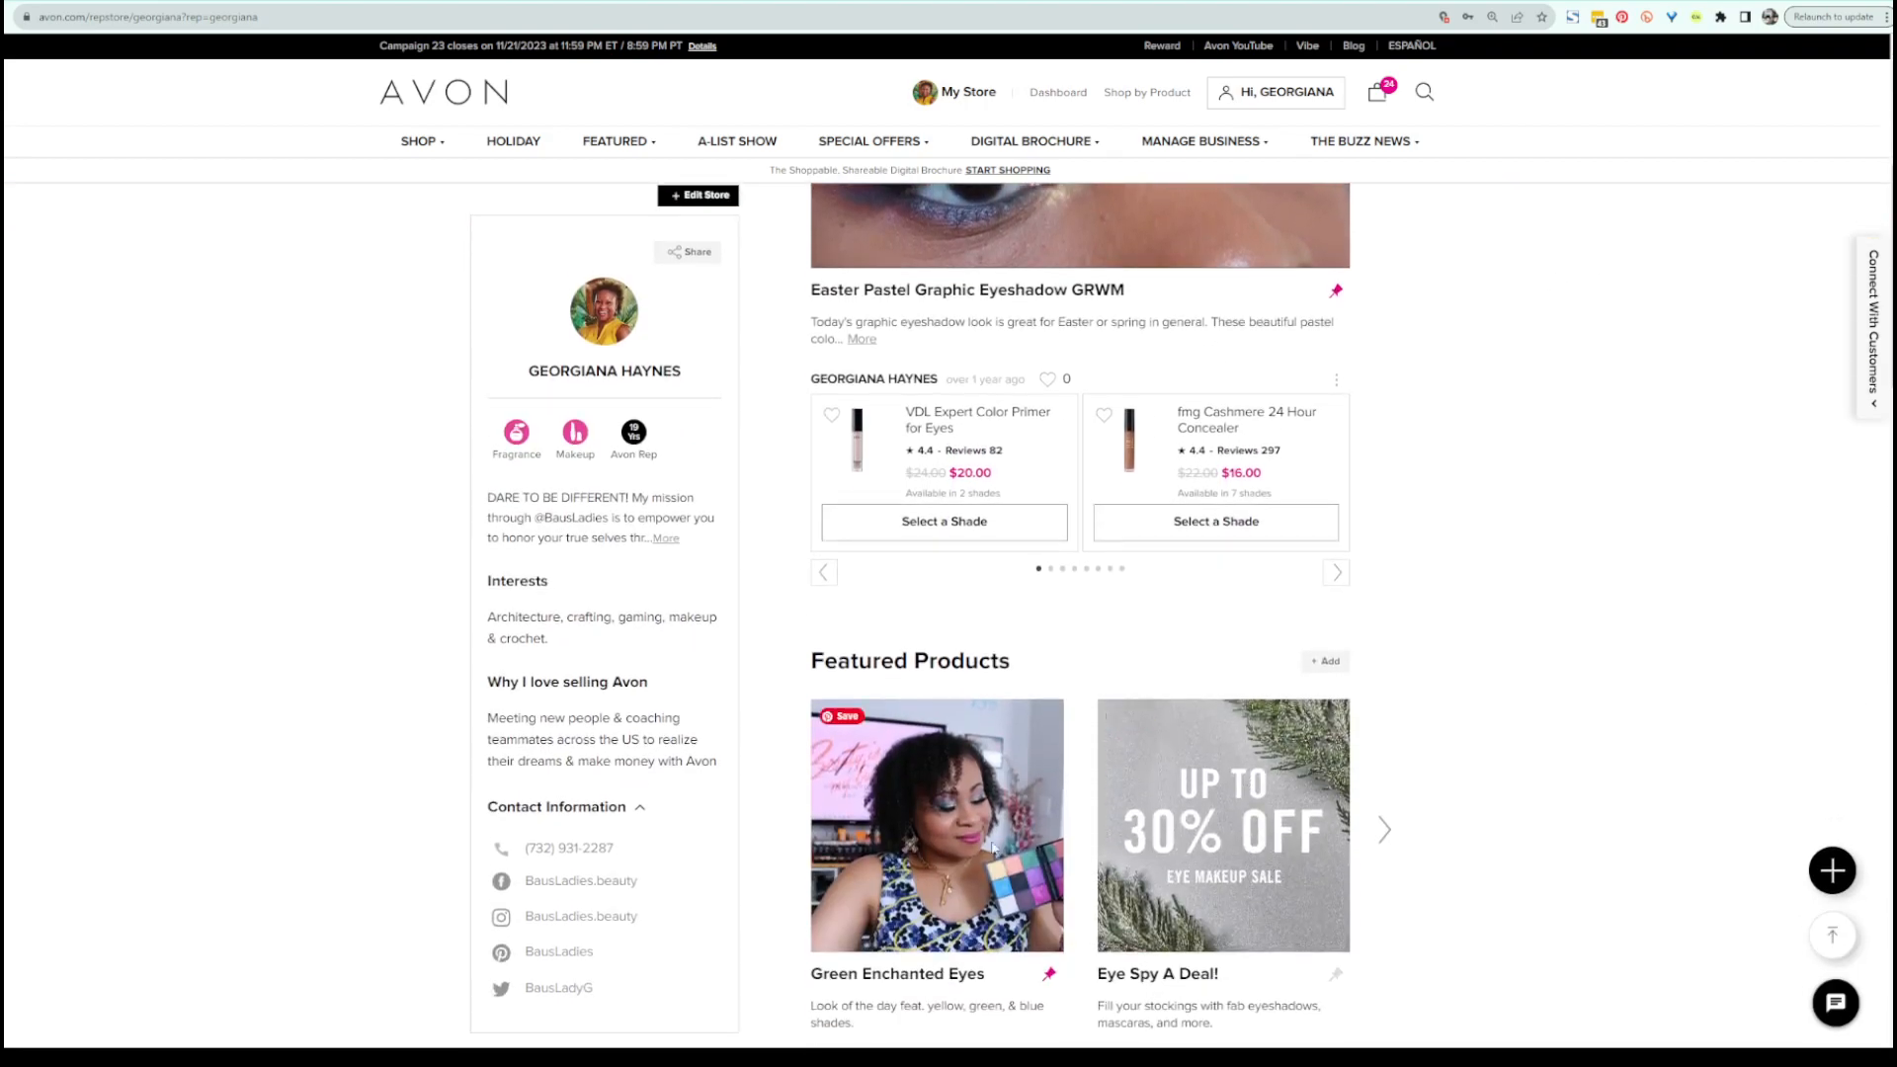
scroll(1116, 899, "up", 4)
scroll(1117, 898, "down", 2)
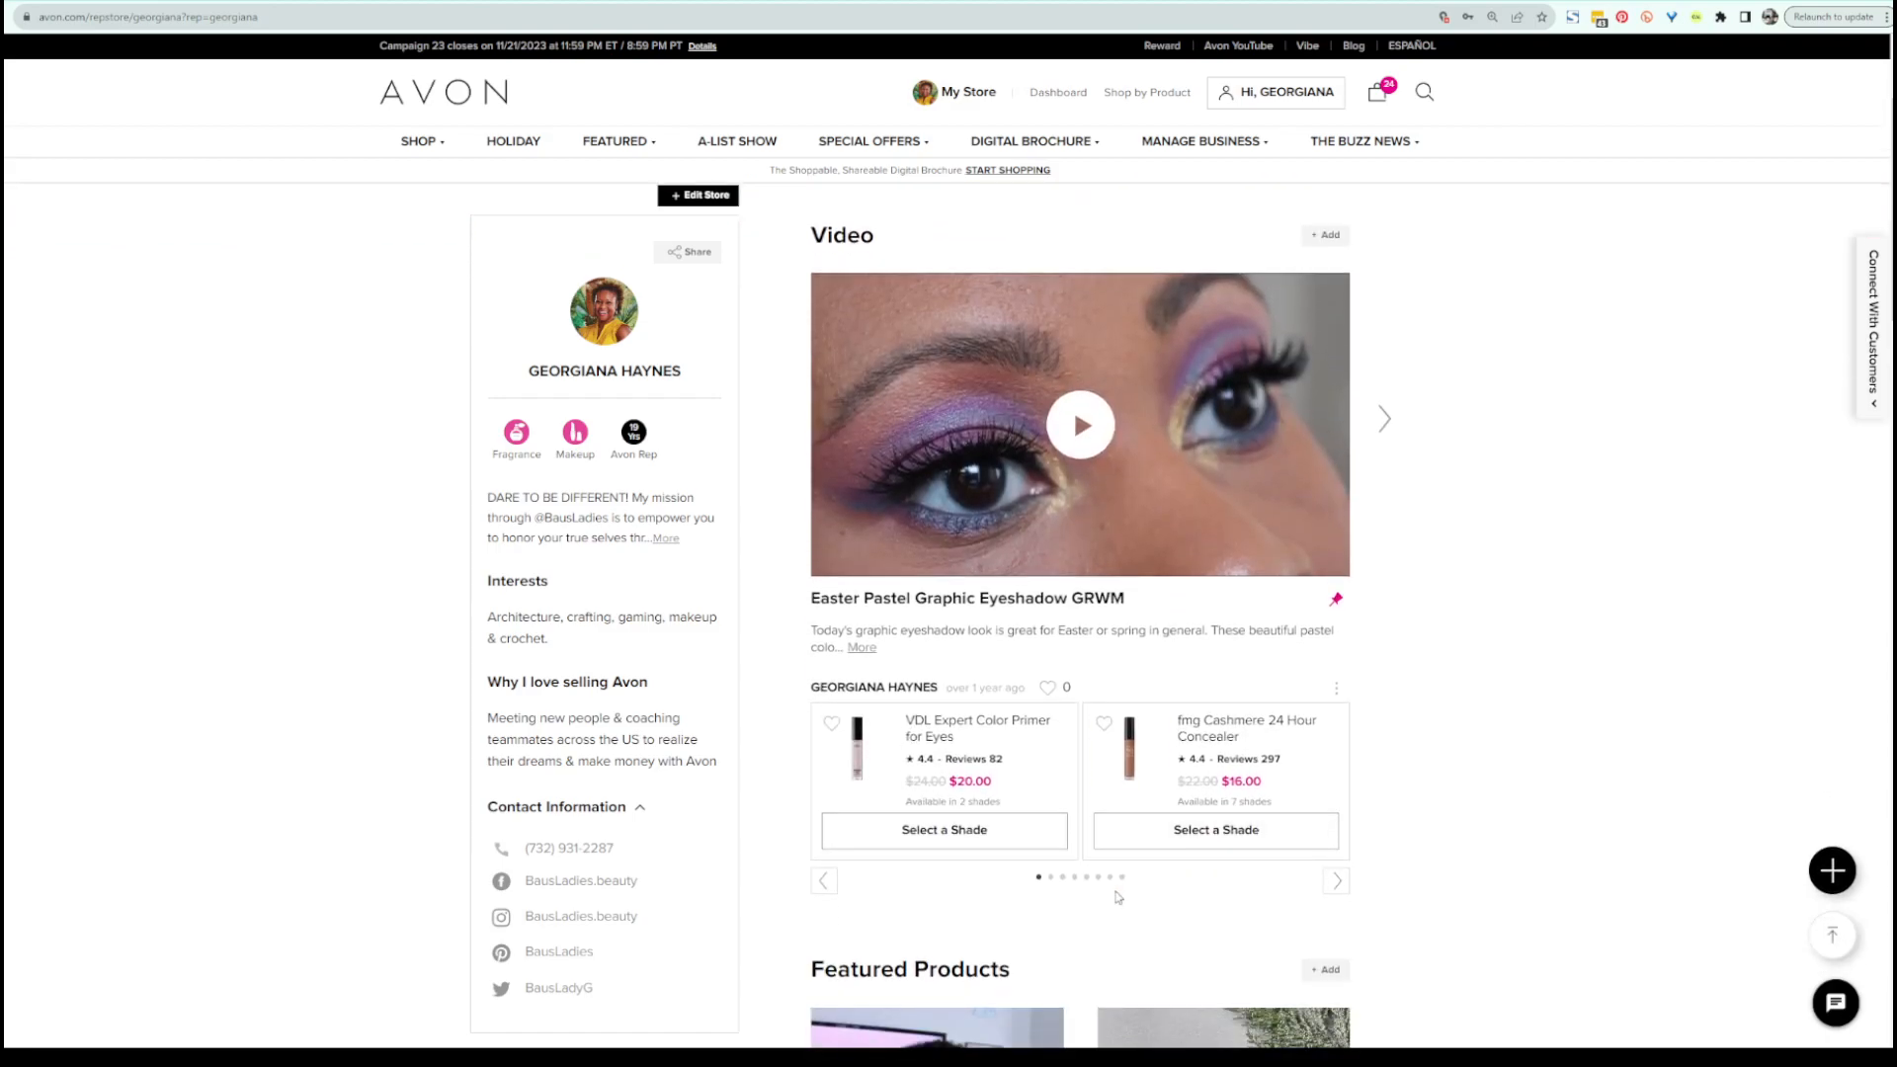
Browse the store's videos forward to the GRWM R2D2 Star Wars Day Inspired Eyeshadow video.
left_click(1382, 420)
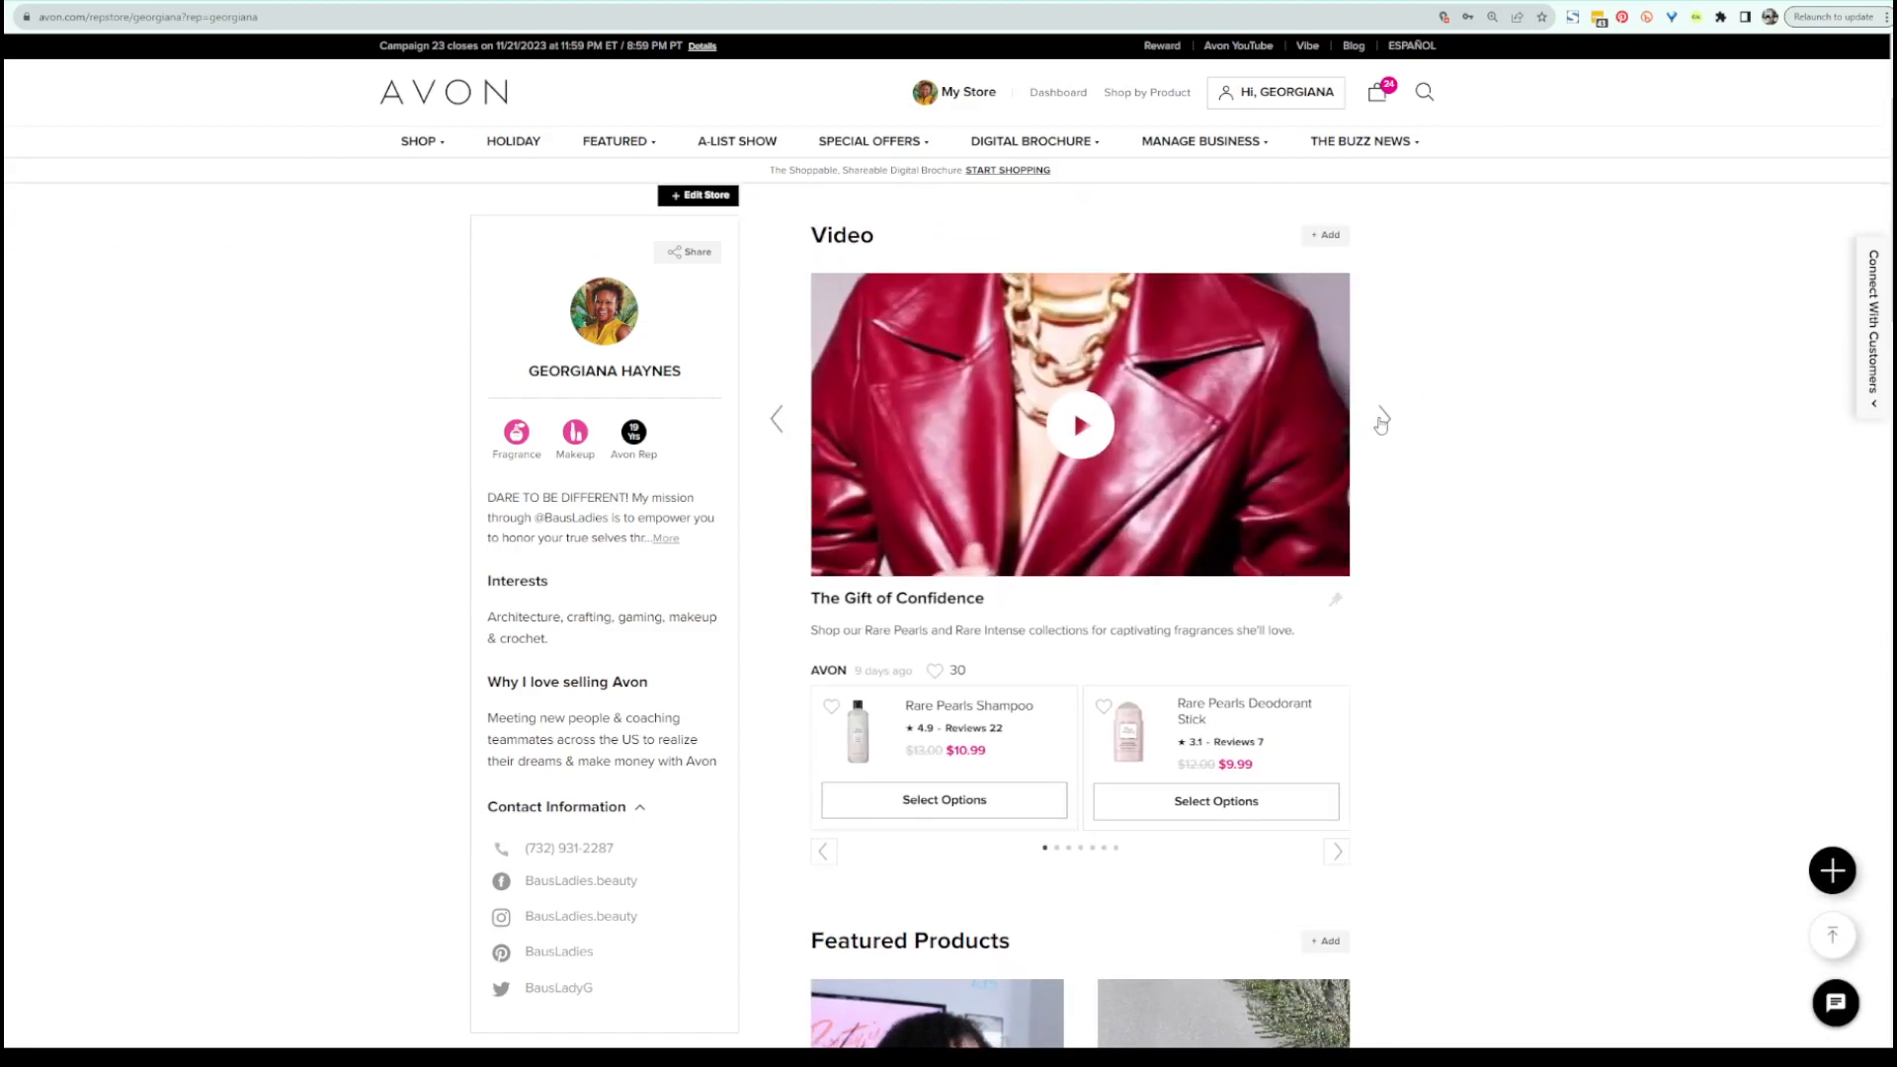
left_click(1382, 420)
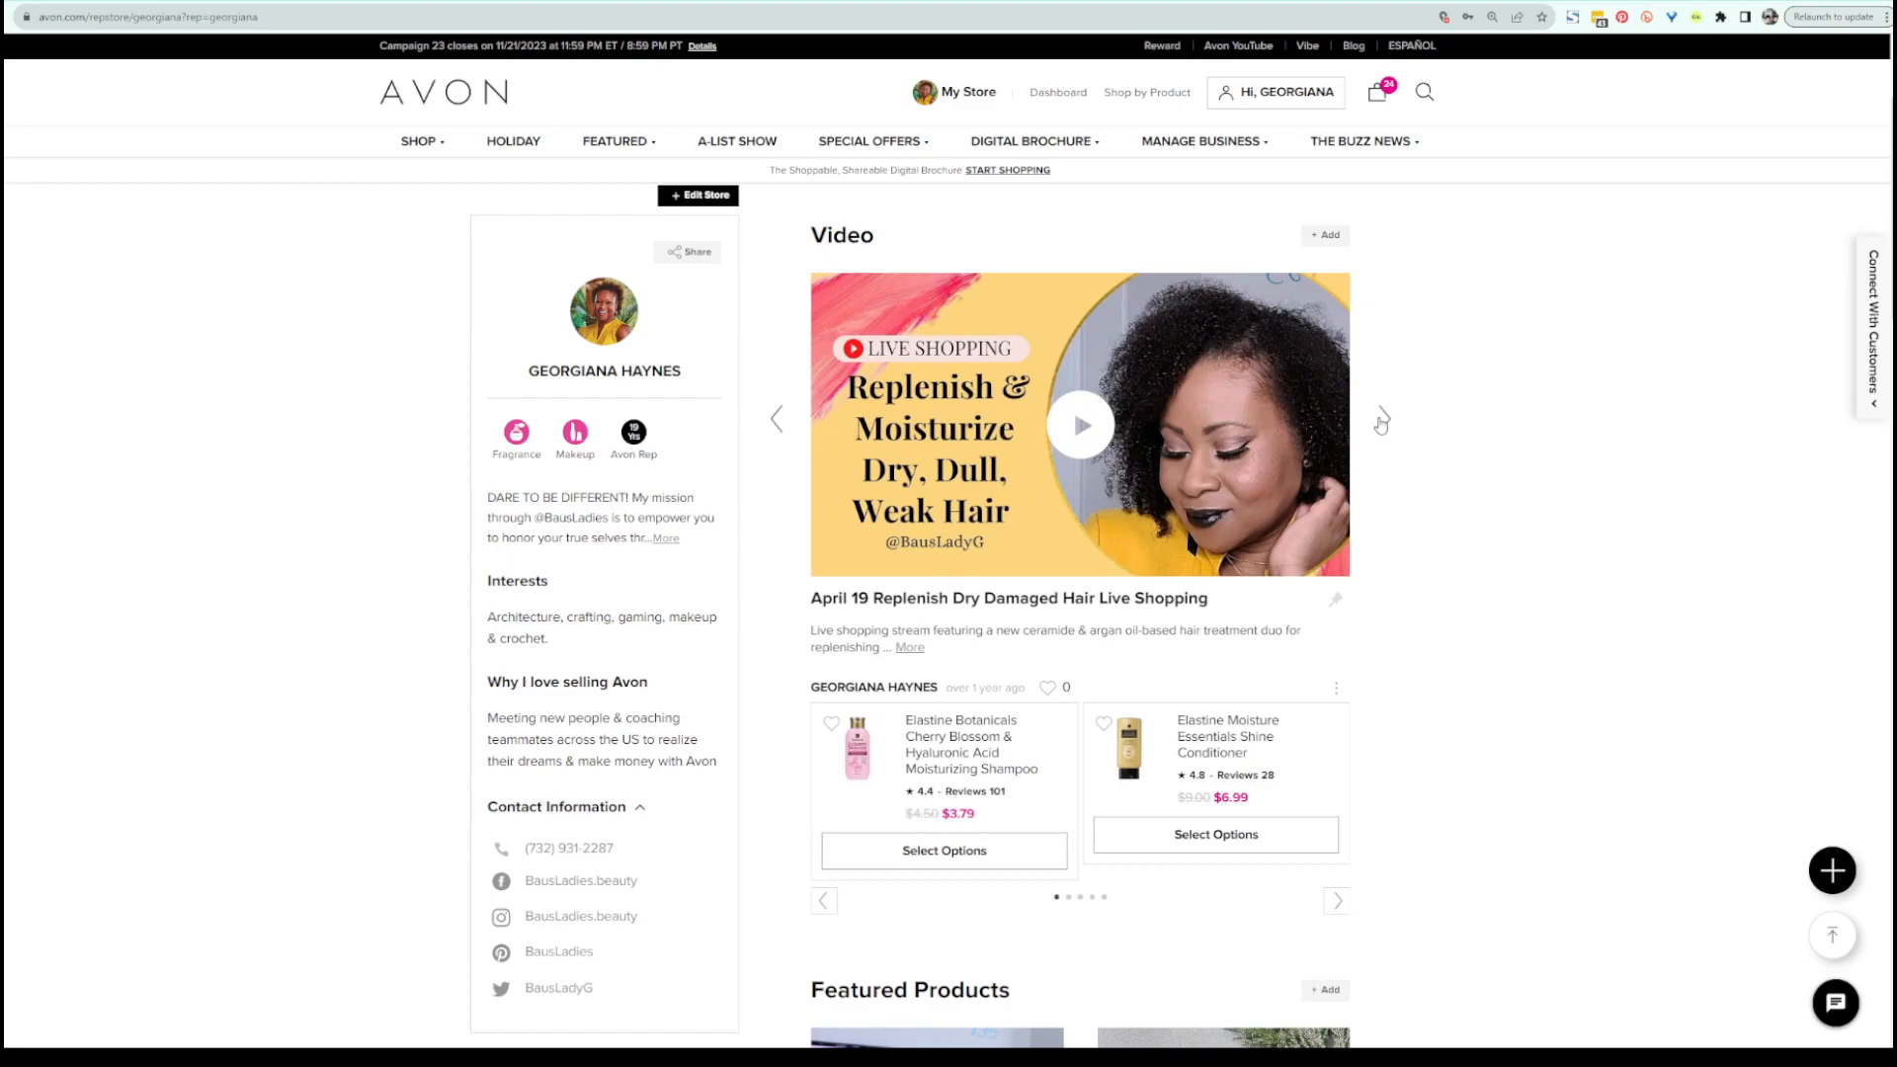
left_click(1382, 420)
left_click(1382, 420)
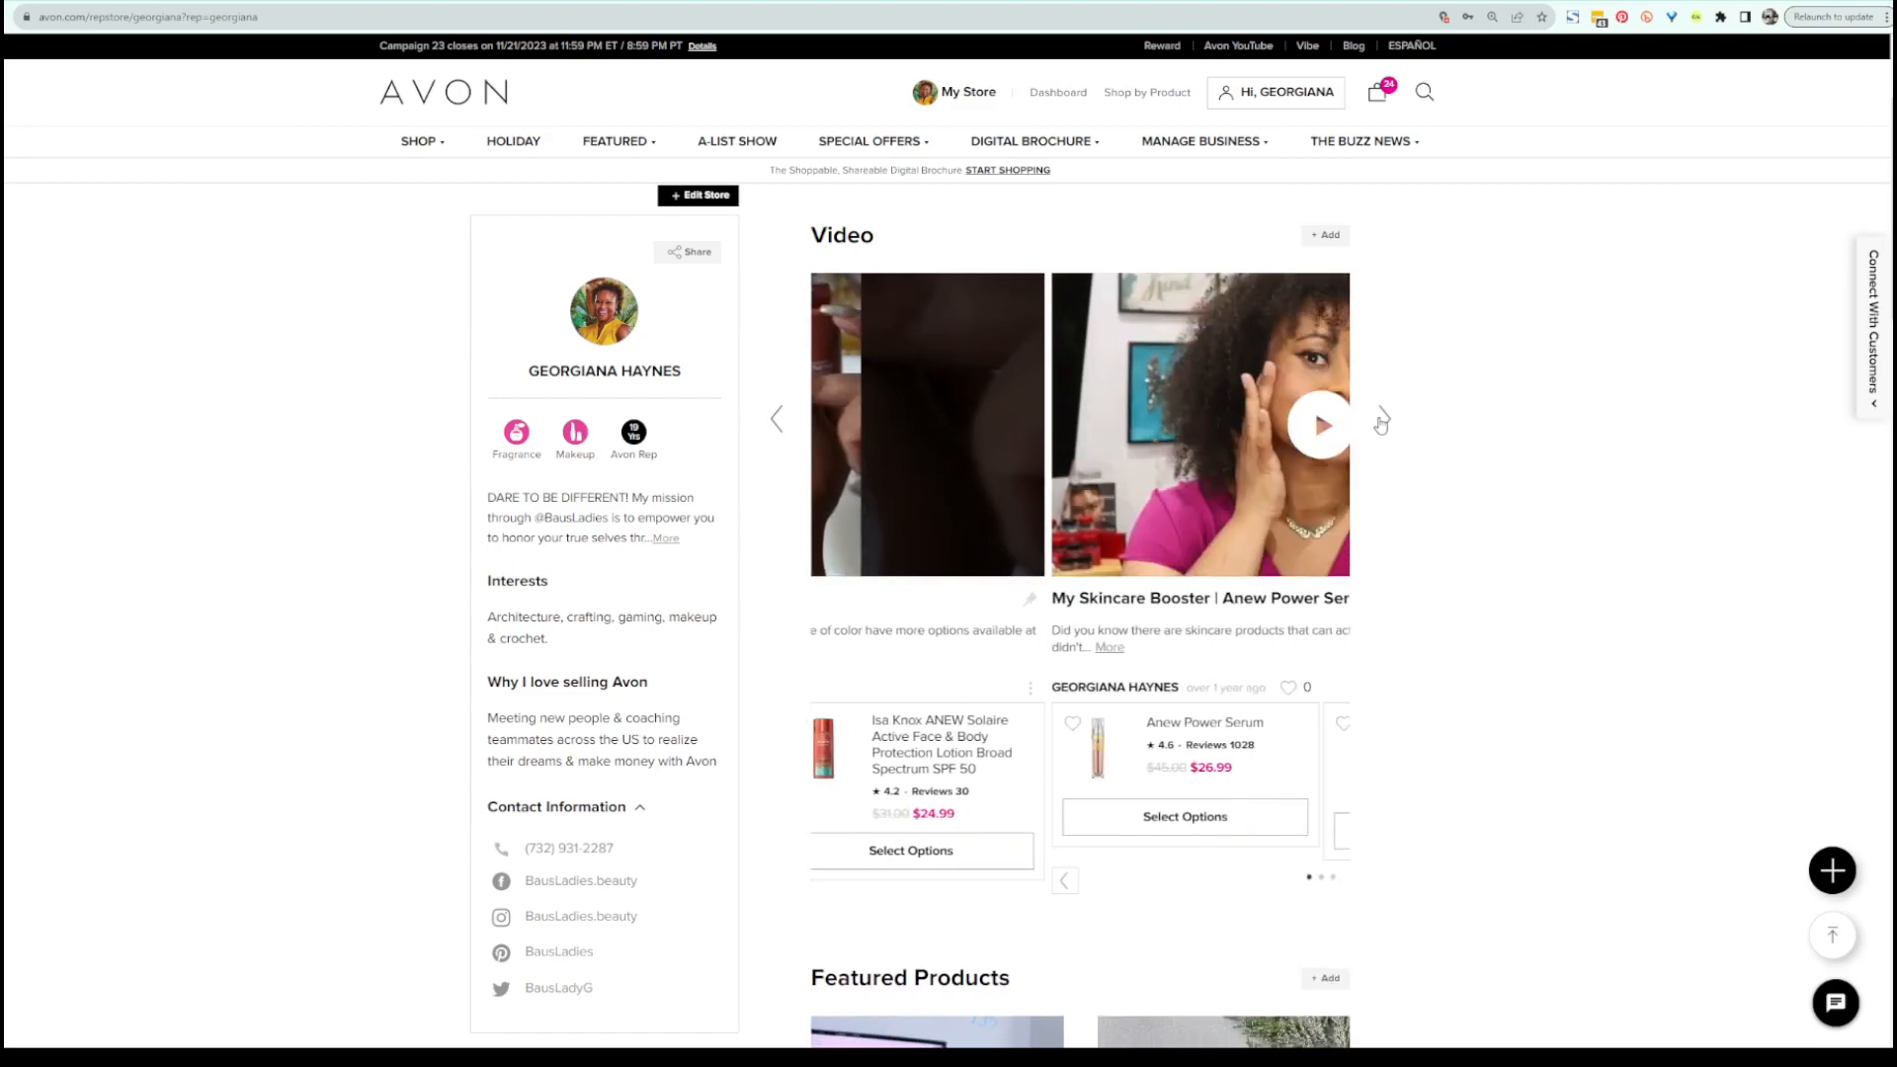
left_click(1382, 420)
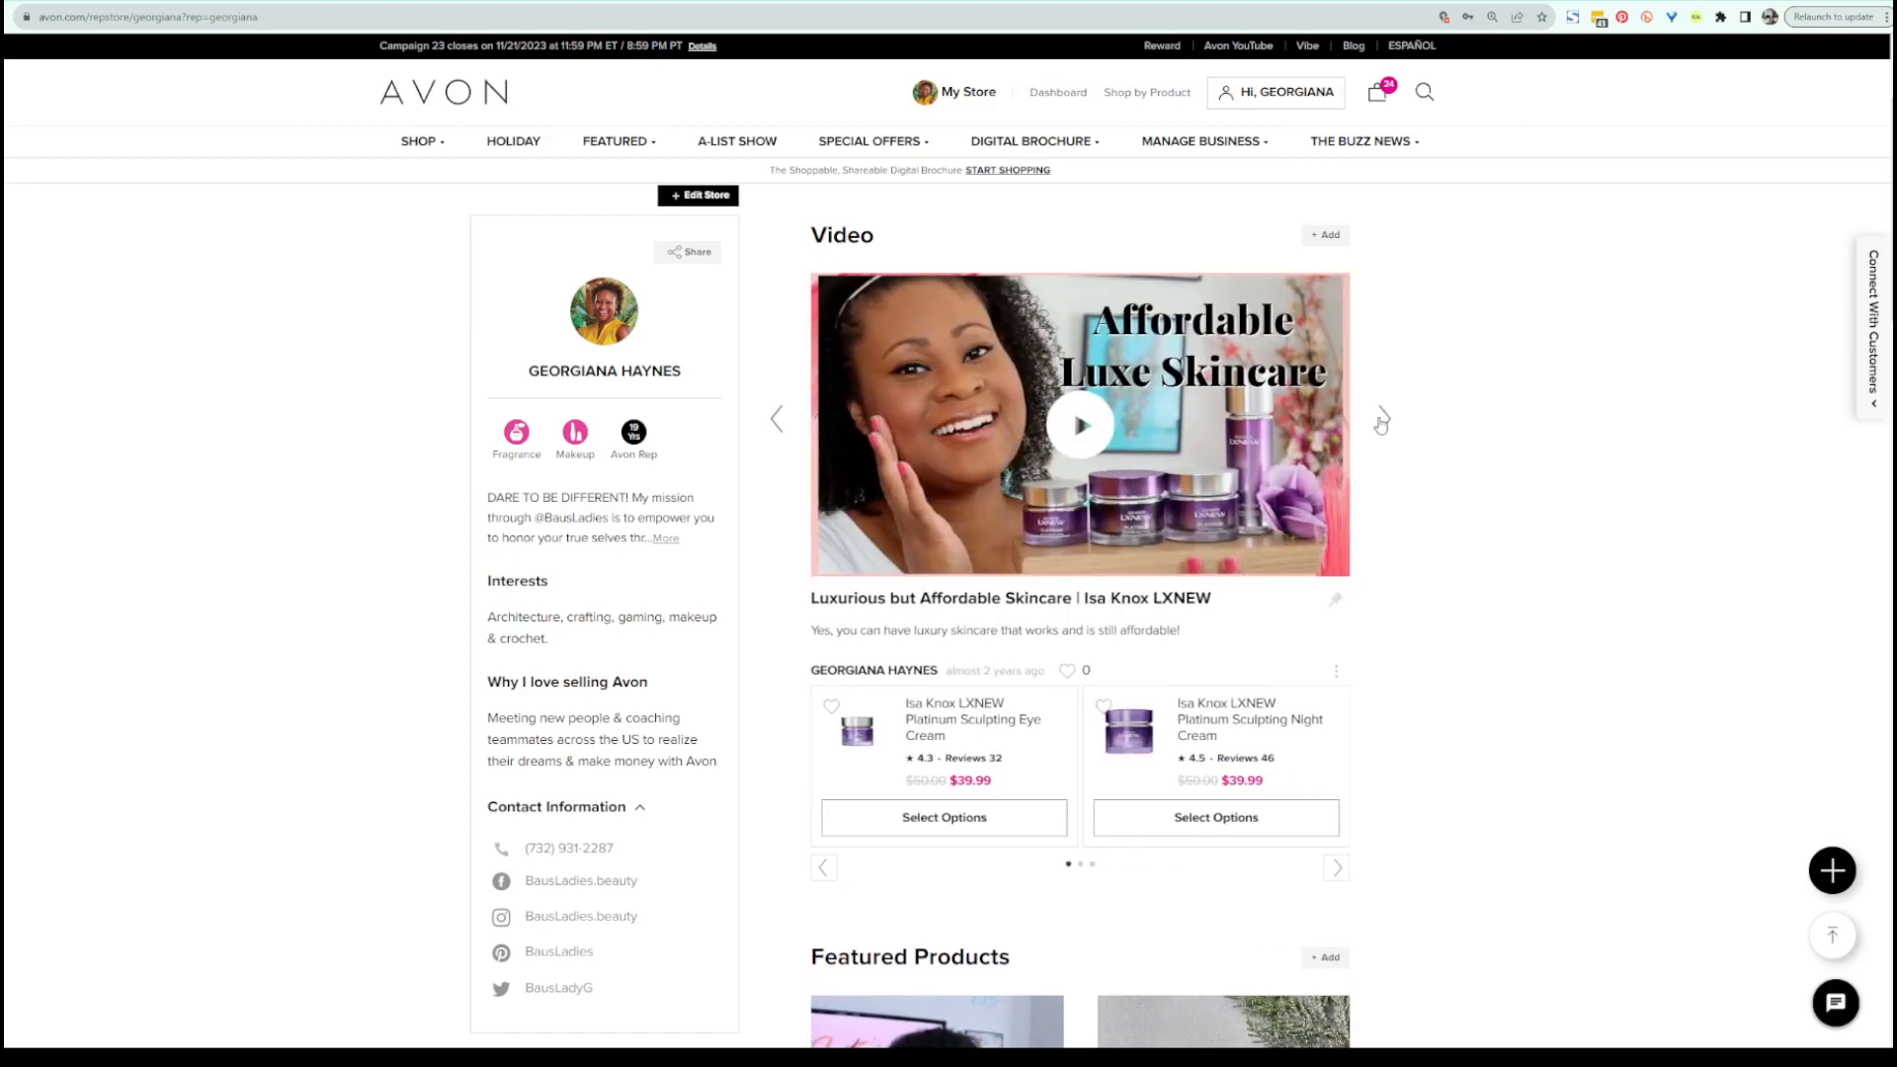
left_click(1382, 419)
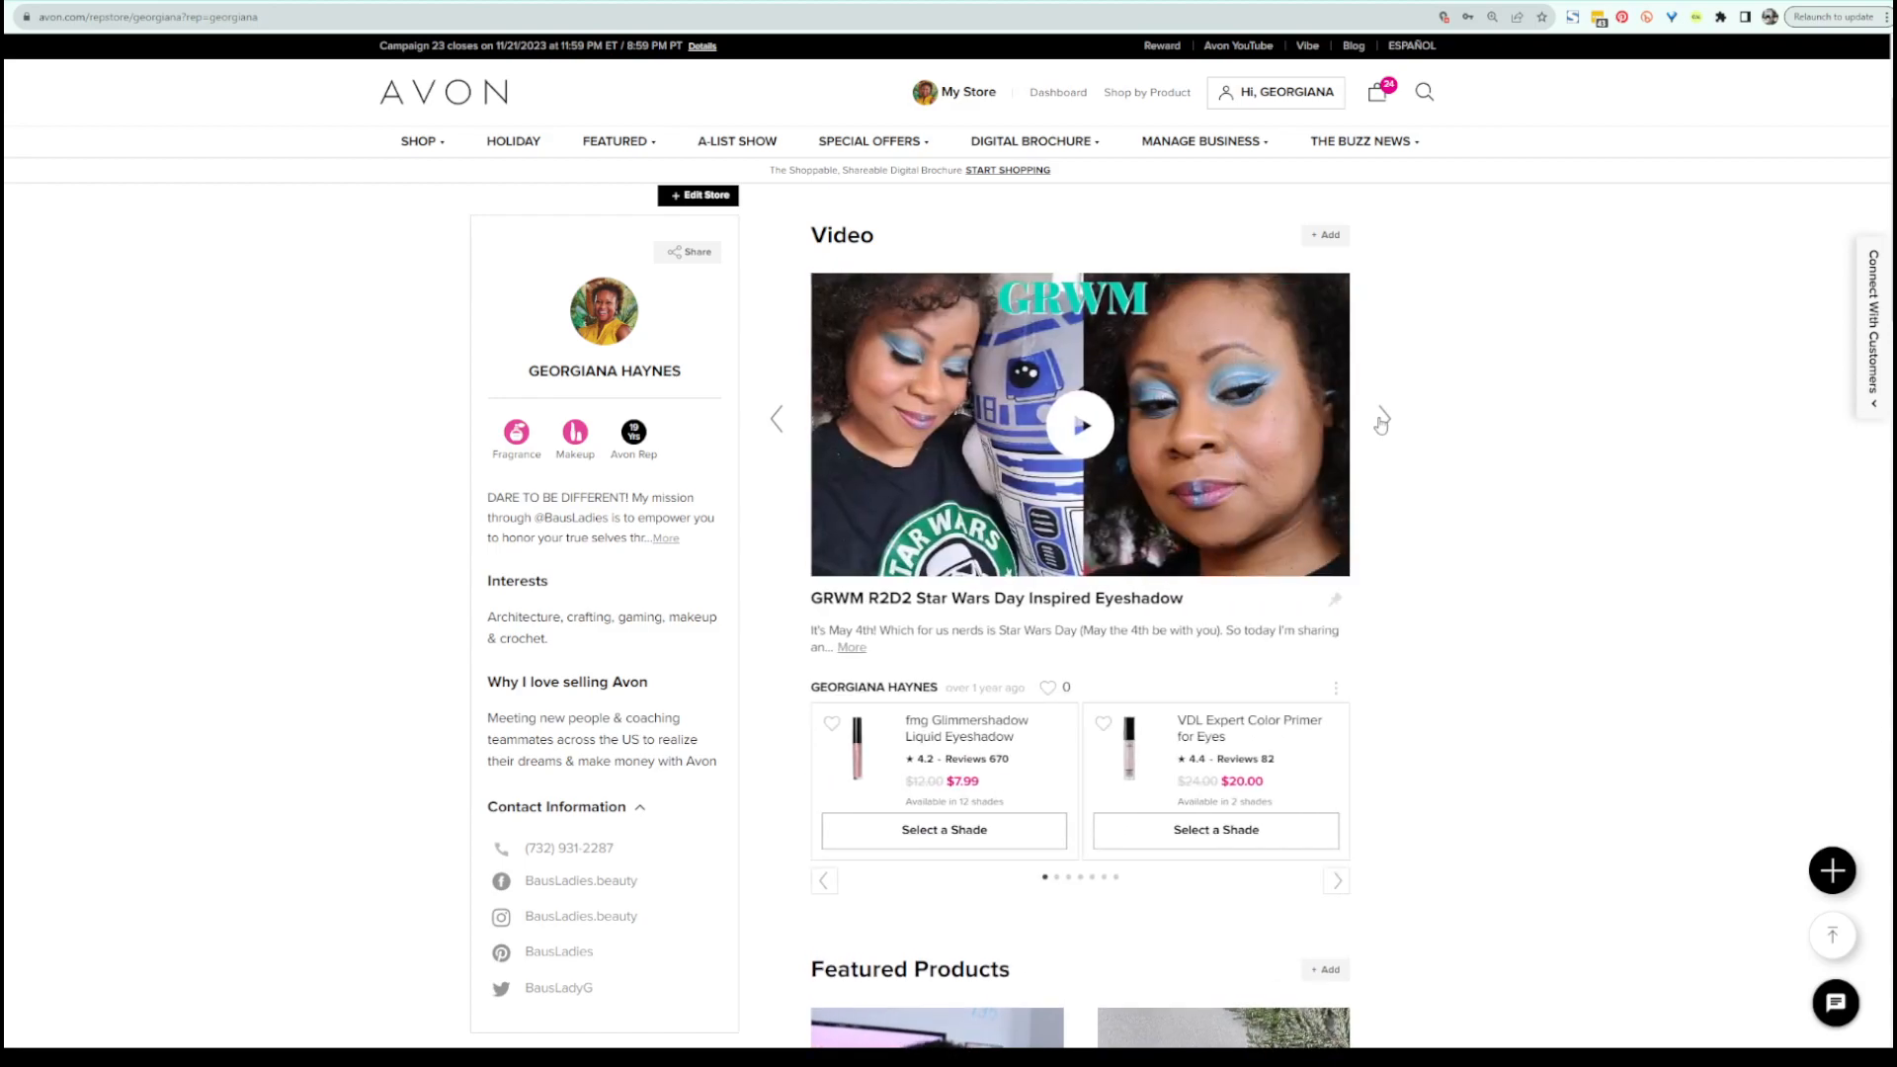
Open the Upload Video form to view its URL, title and description fields, and cancel the upload.
left_click(1327, 238)
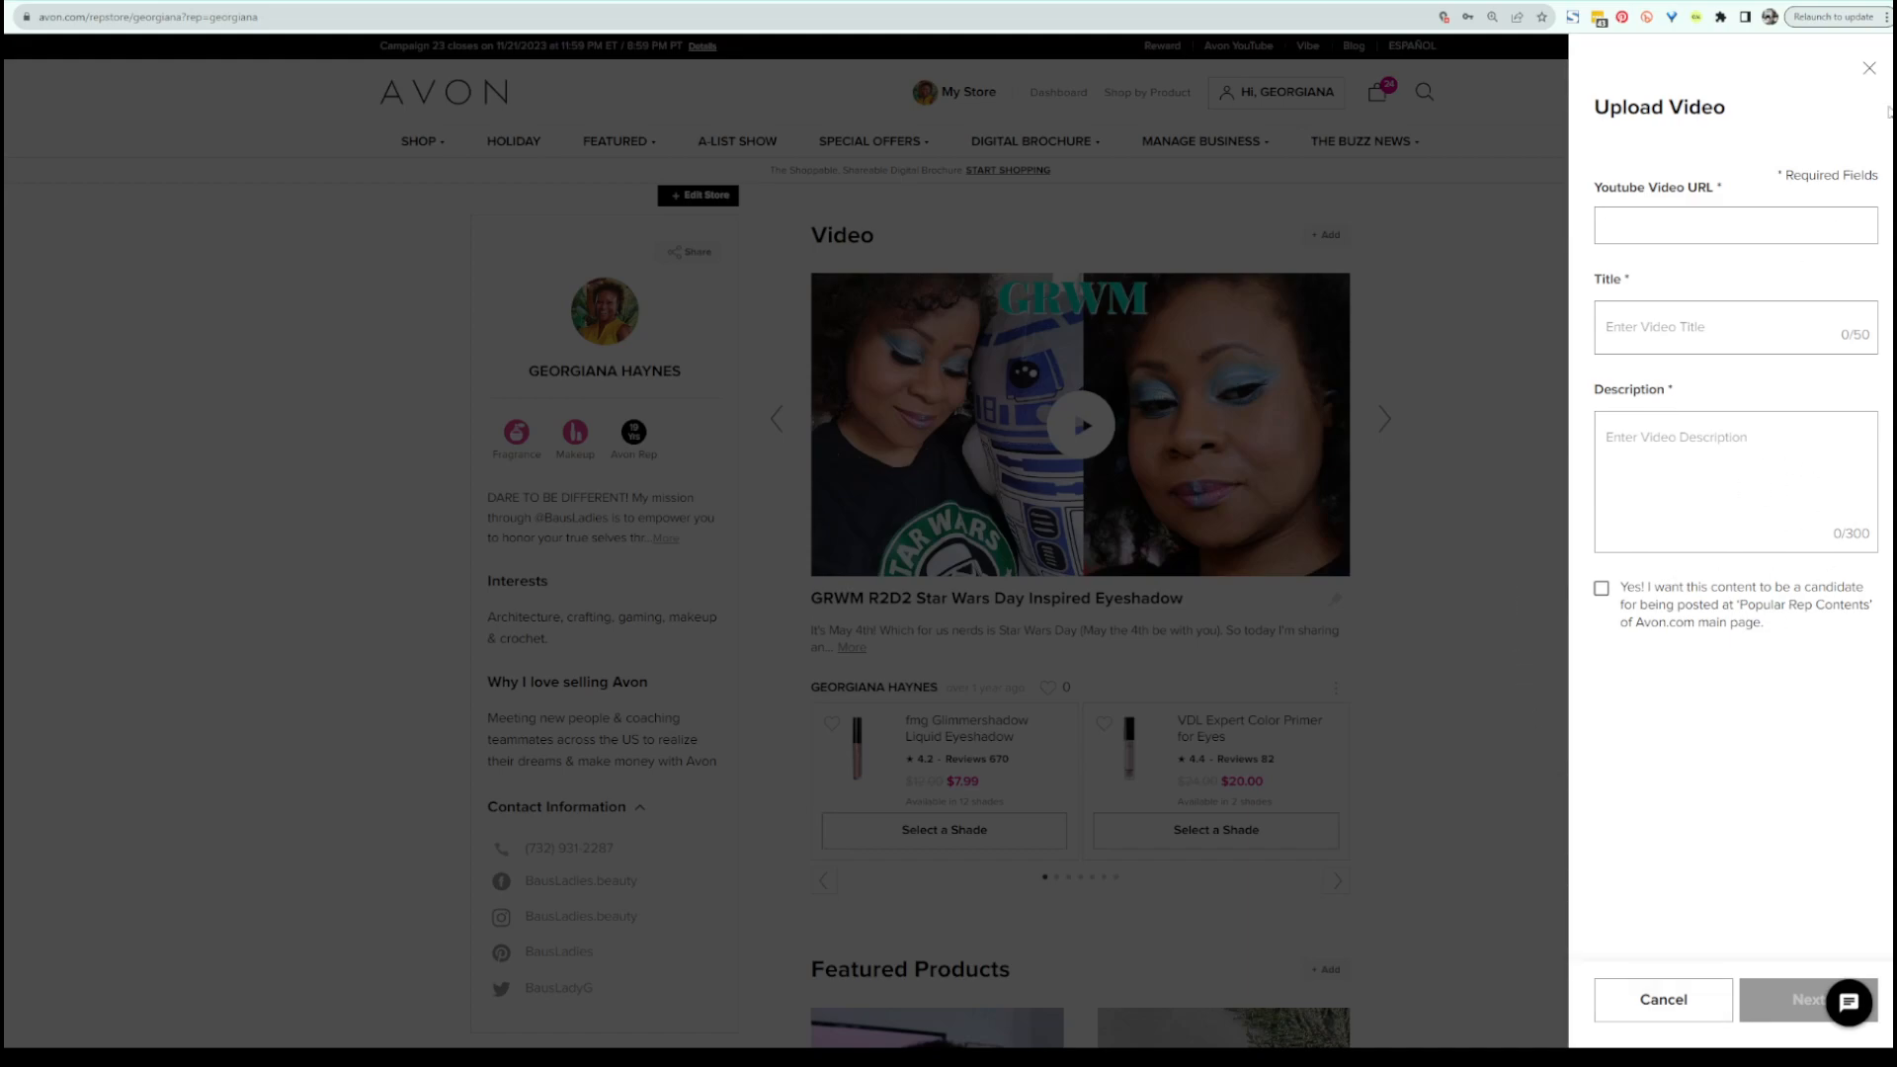
left_click(1528, 494)
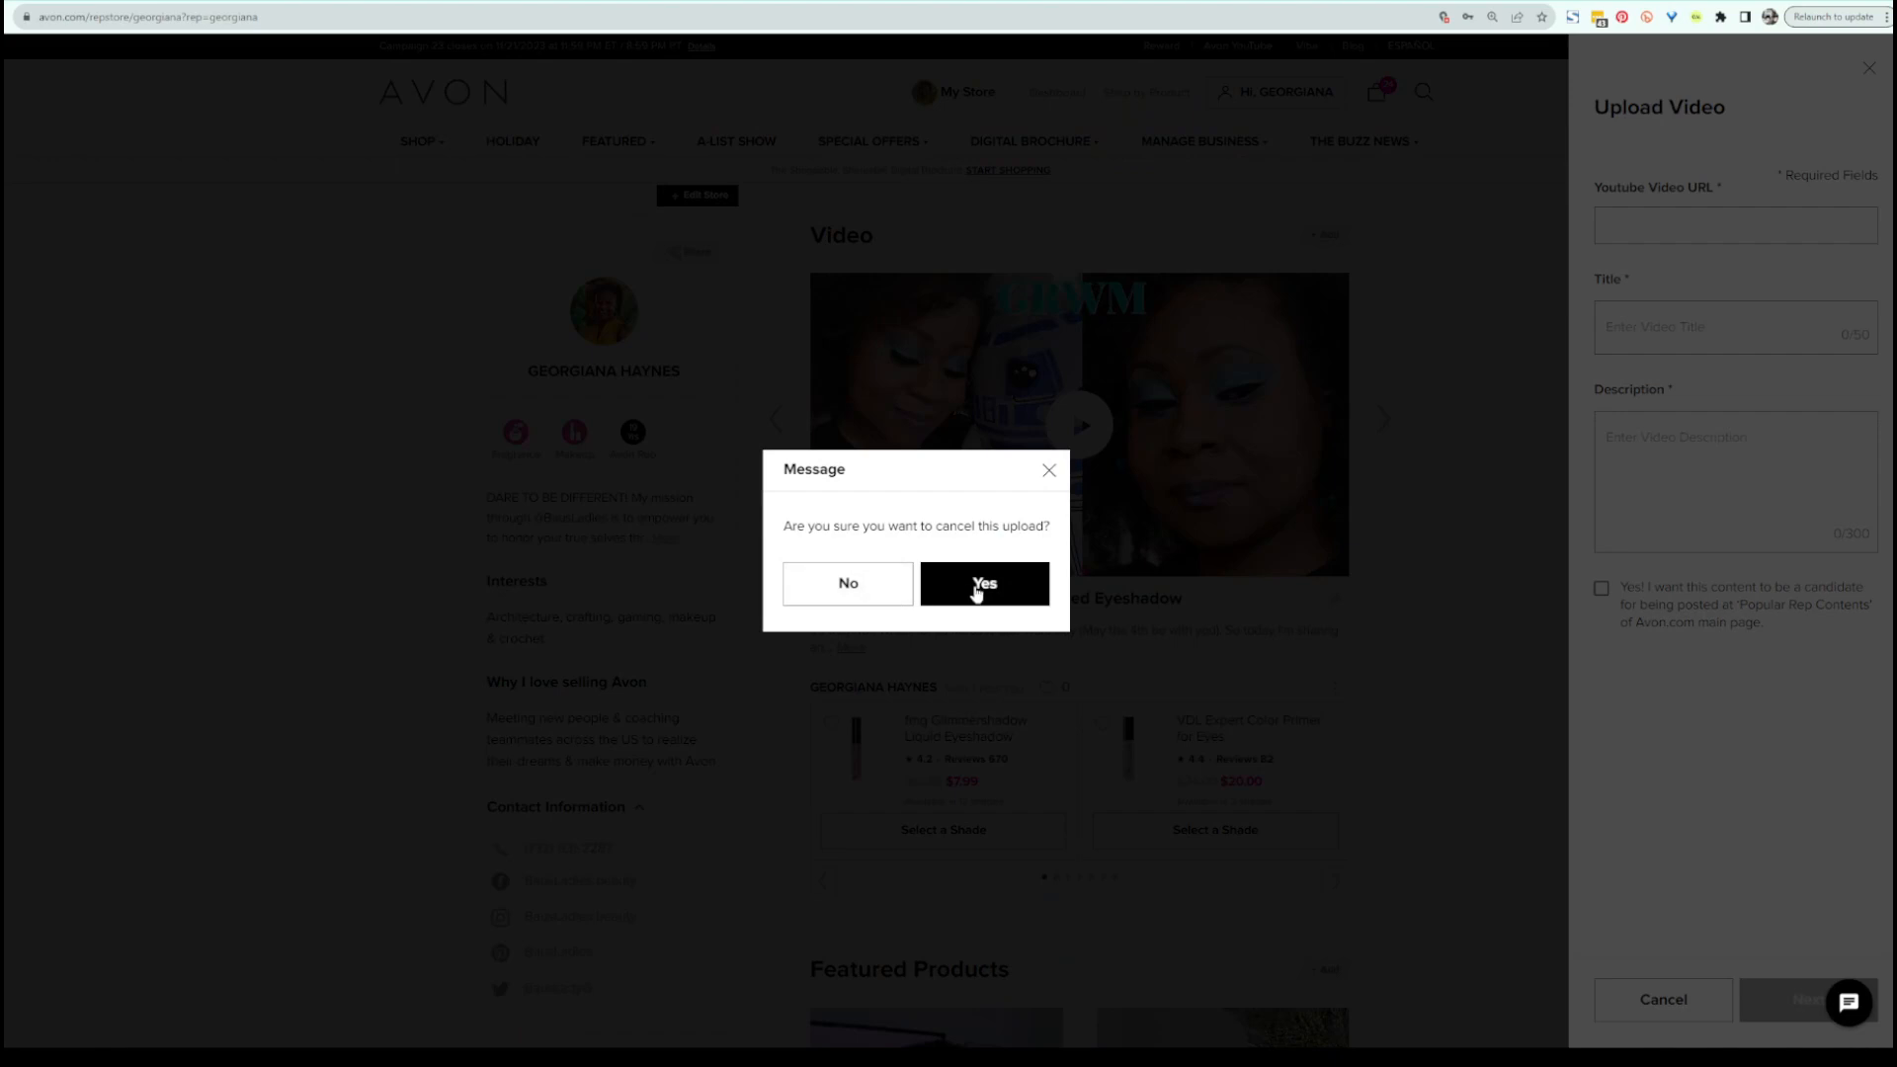
left_click(970, 593)
Look through all the products linked to the R2D2 Star Wars Day video.
scroll(1502, 597, "down", 2)
scroll(1006, 709, "up", 2)
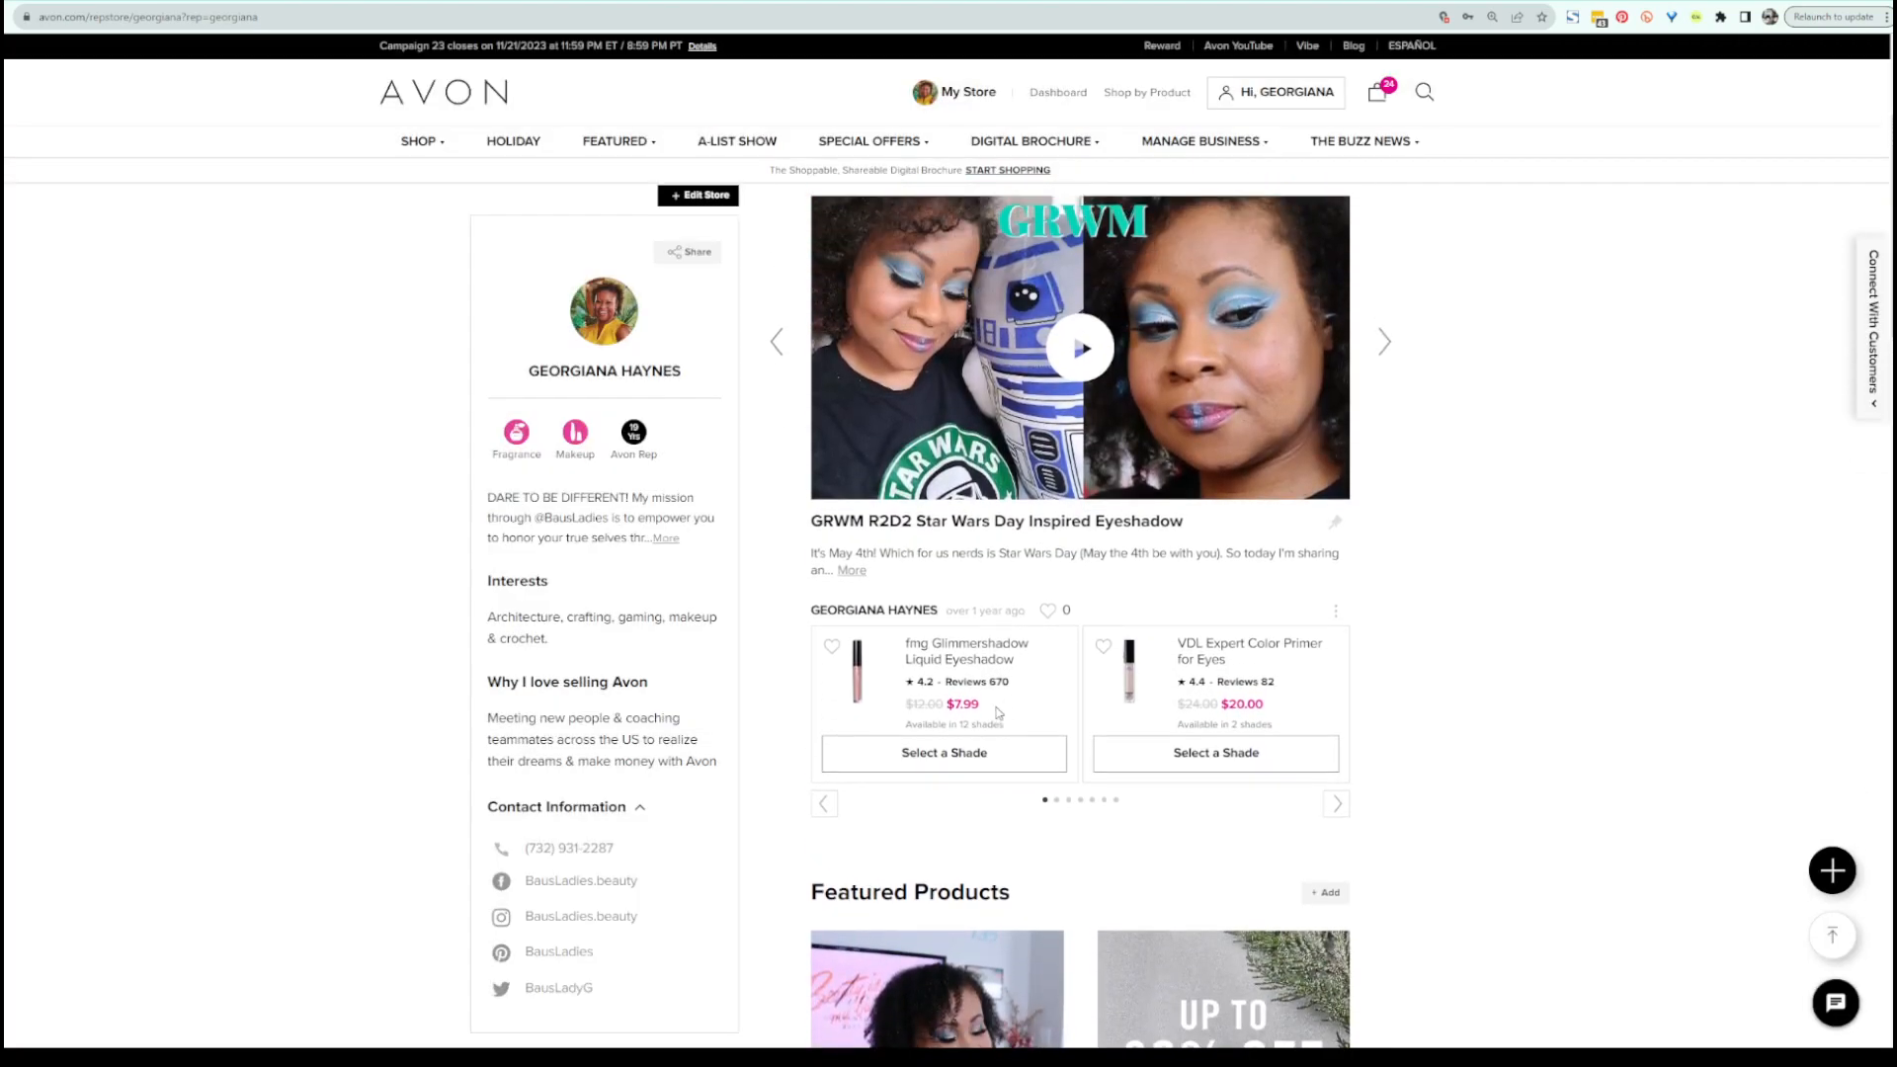
left_click(1335, 806)
left_click(1335, 806)
left_click(1334, 808)
left_click(1334, 806)
left_click(1335, 806)
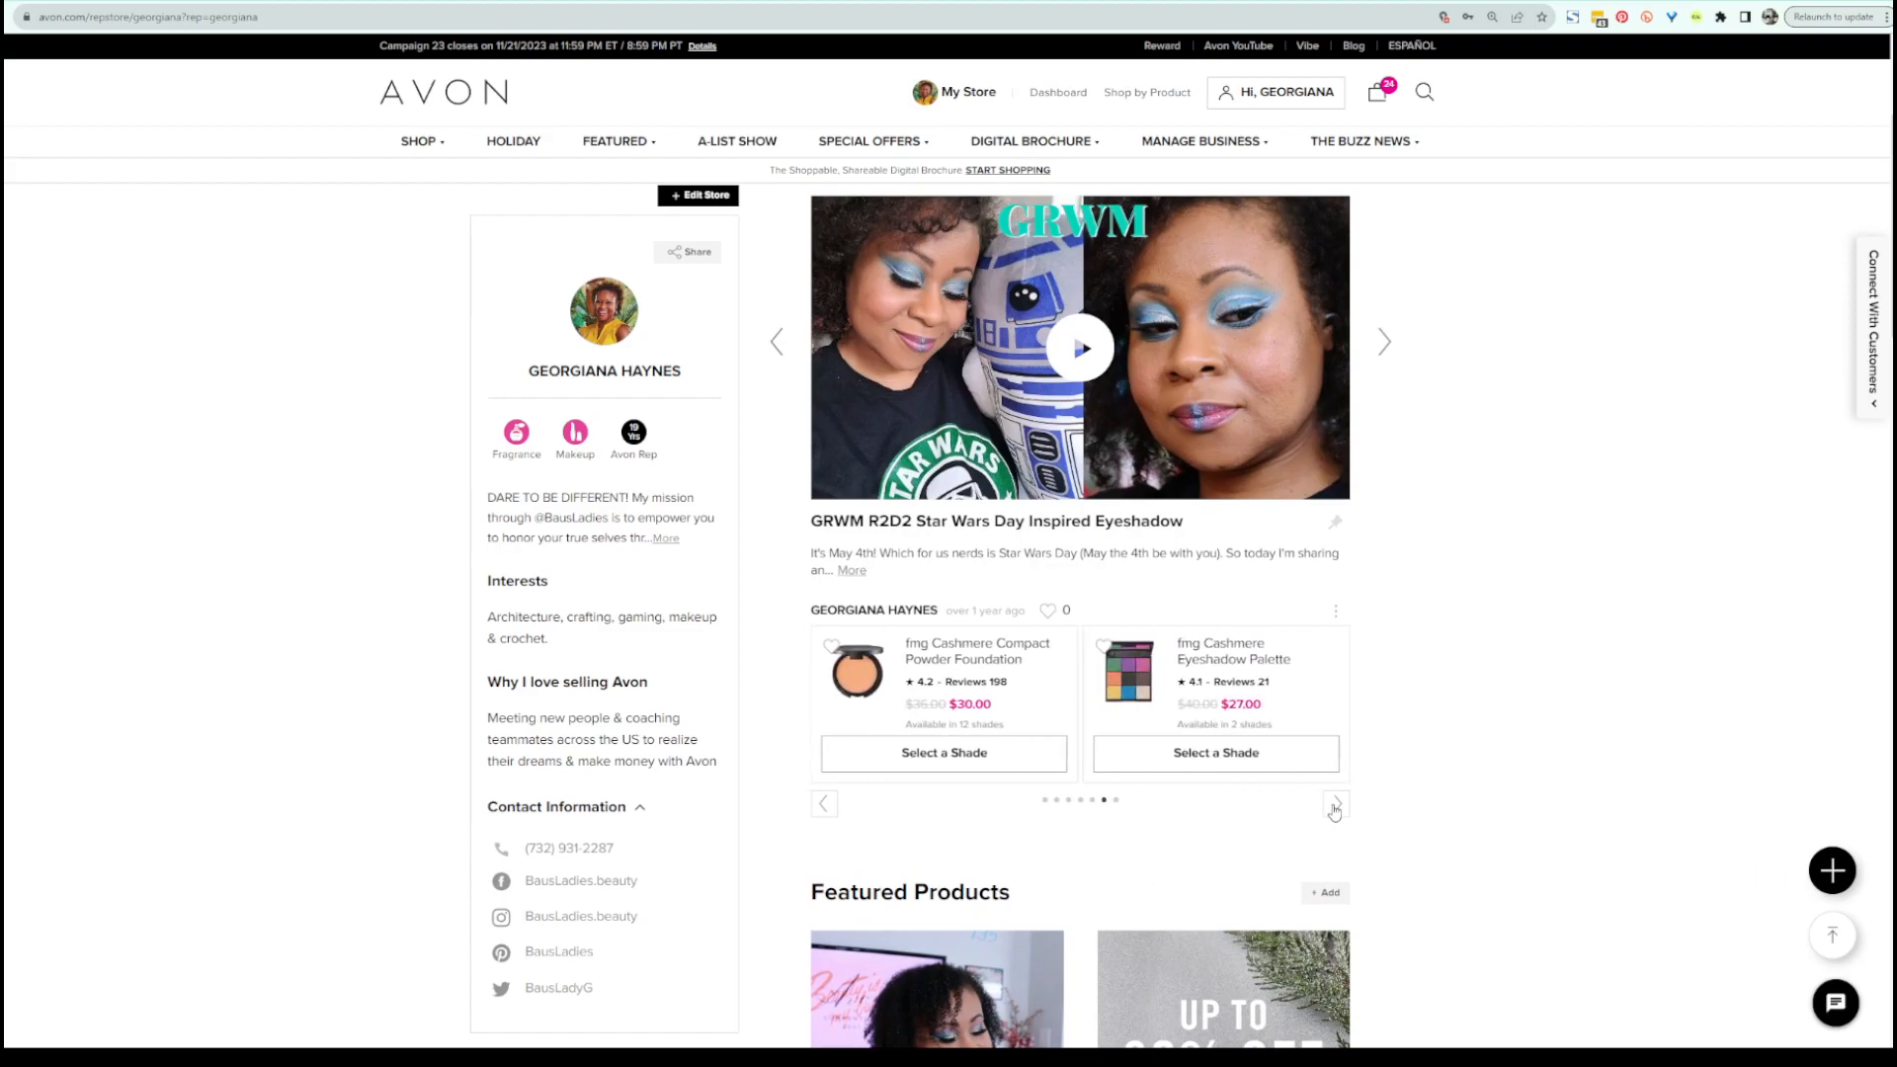
left_click(1335, 806)
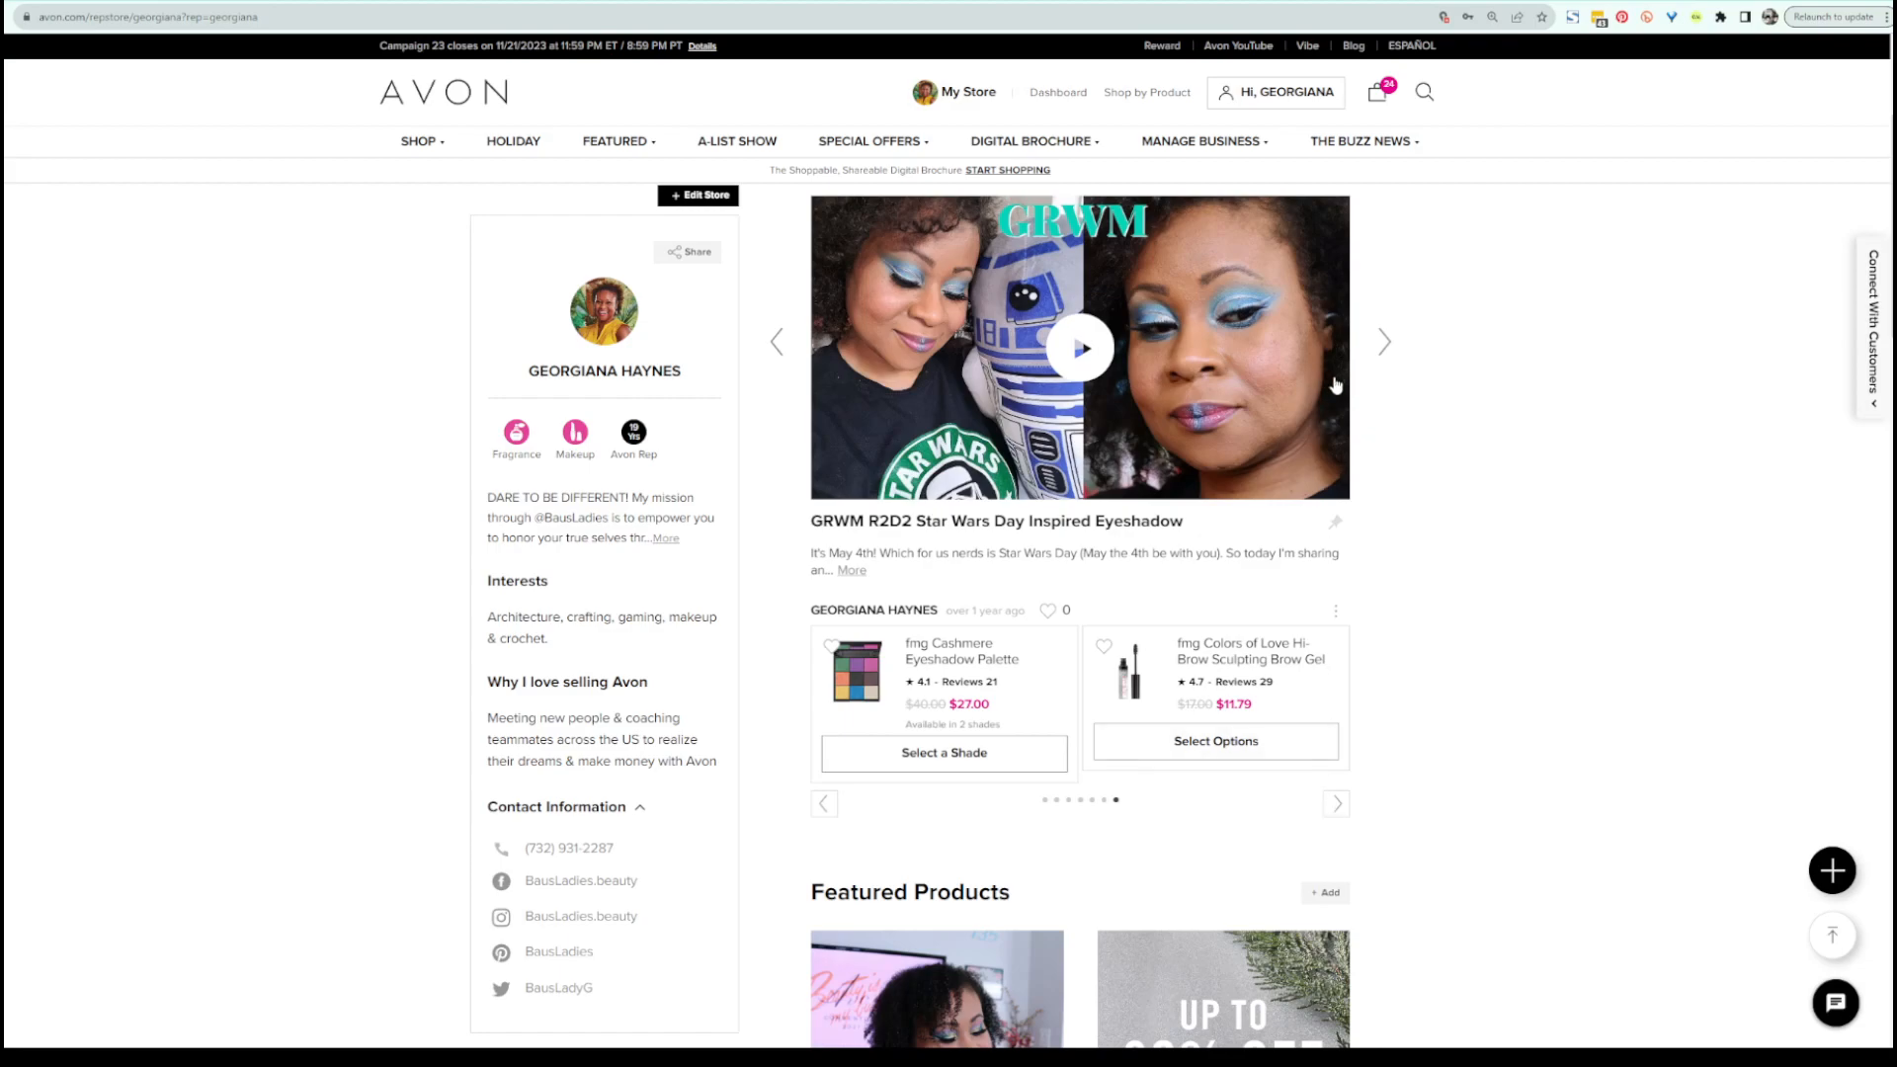
Show the Light Pink & Red Graphic Eyemakeup video and look through its linked products.
scroll(1383, 484, "up", 2)
left_click(1386, 494)
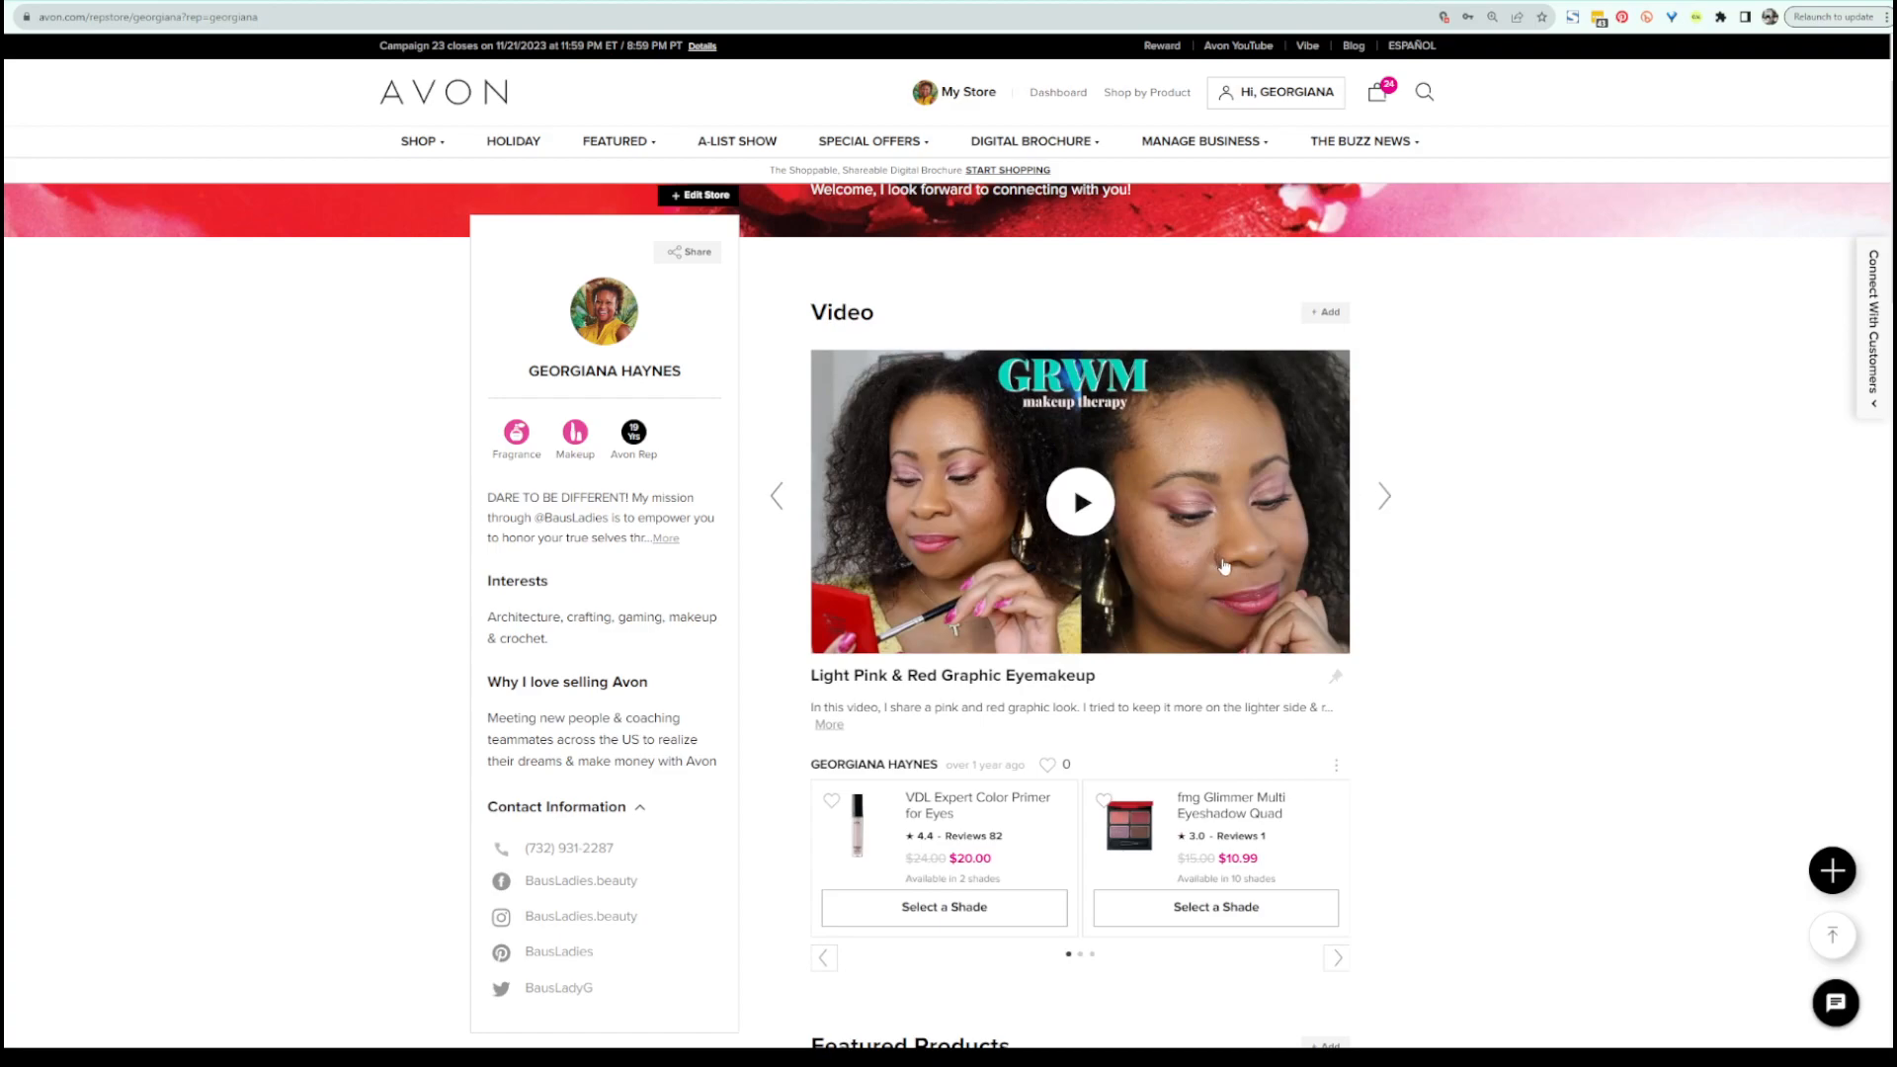
scroll(1396, 932, "down", 1)
left_click(1345, 886)
left_click(1340, 887)
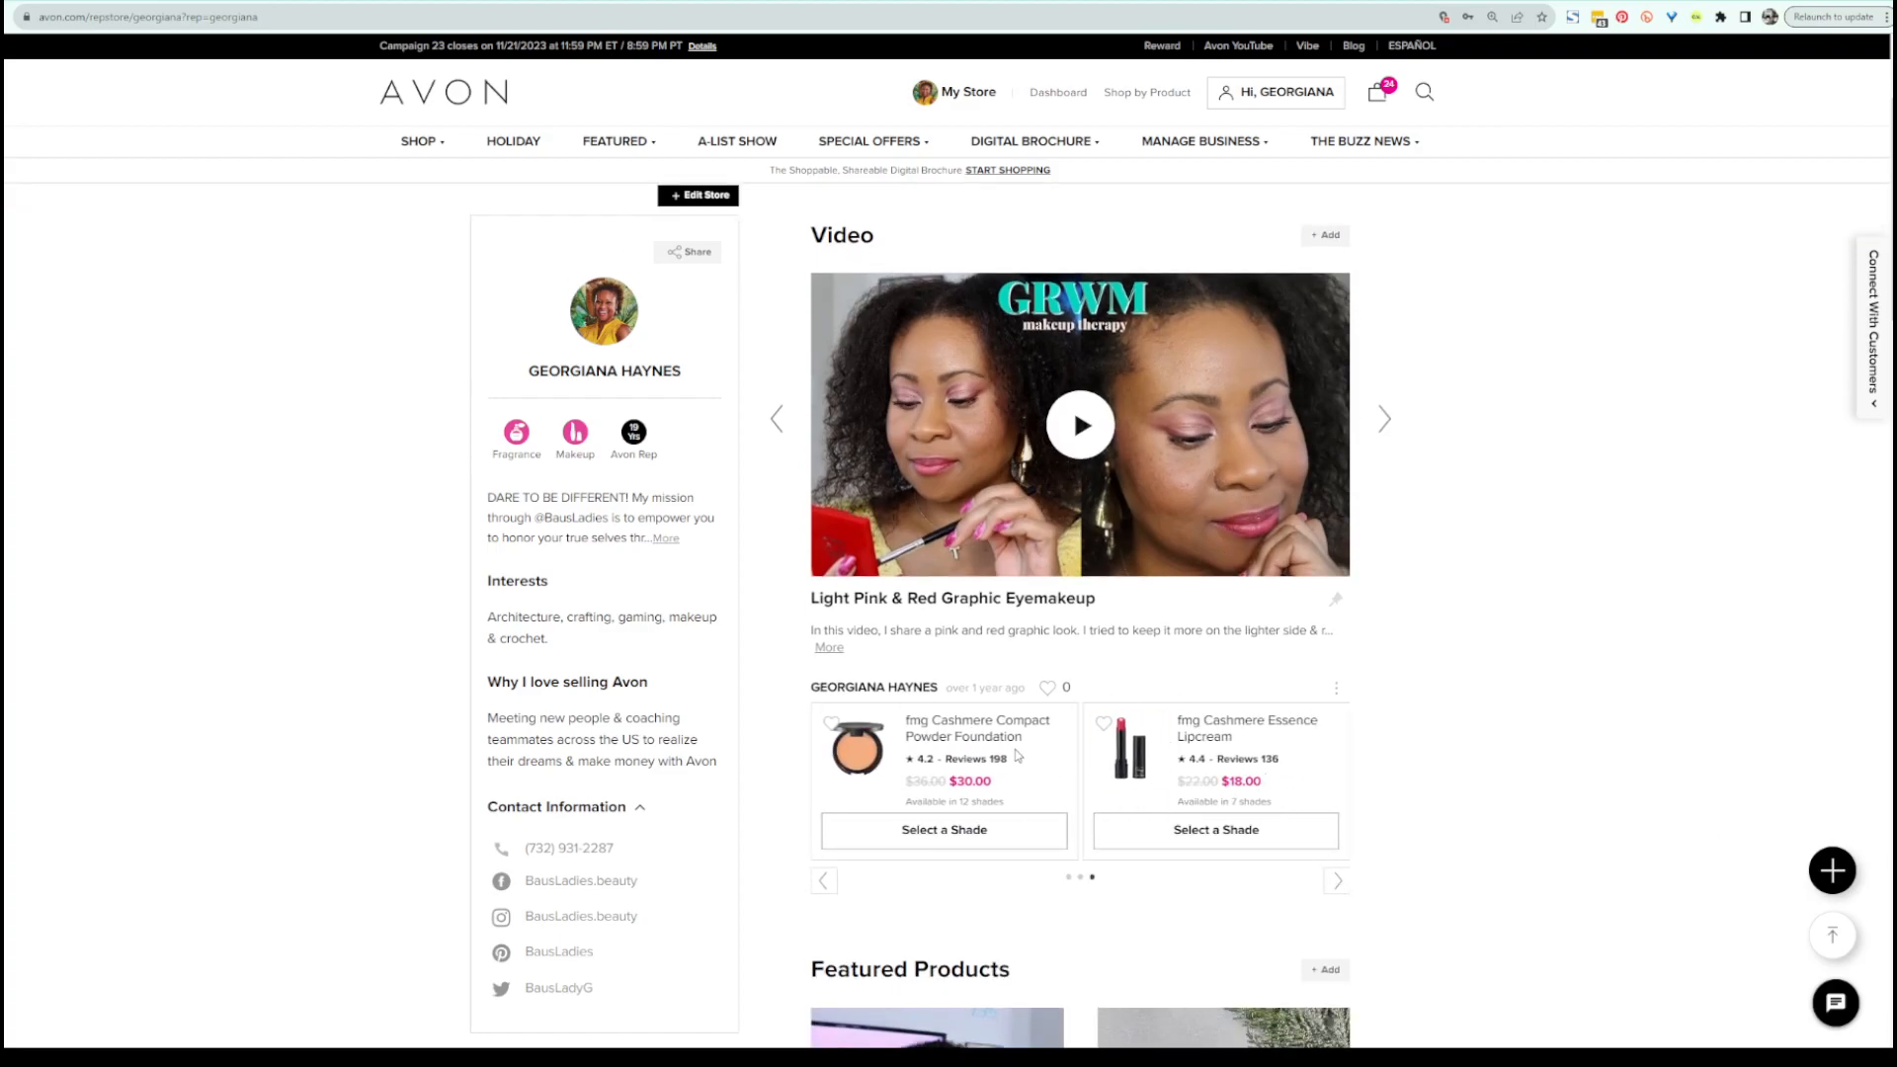
Examine the Green Enchanted Eyes post under Featured Products and the products listed with it.
scroll(914, 764, "down", 4)
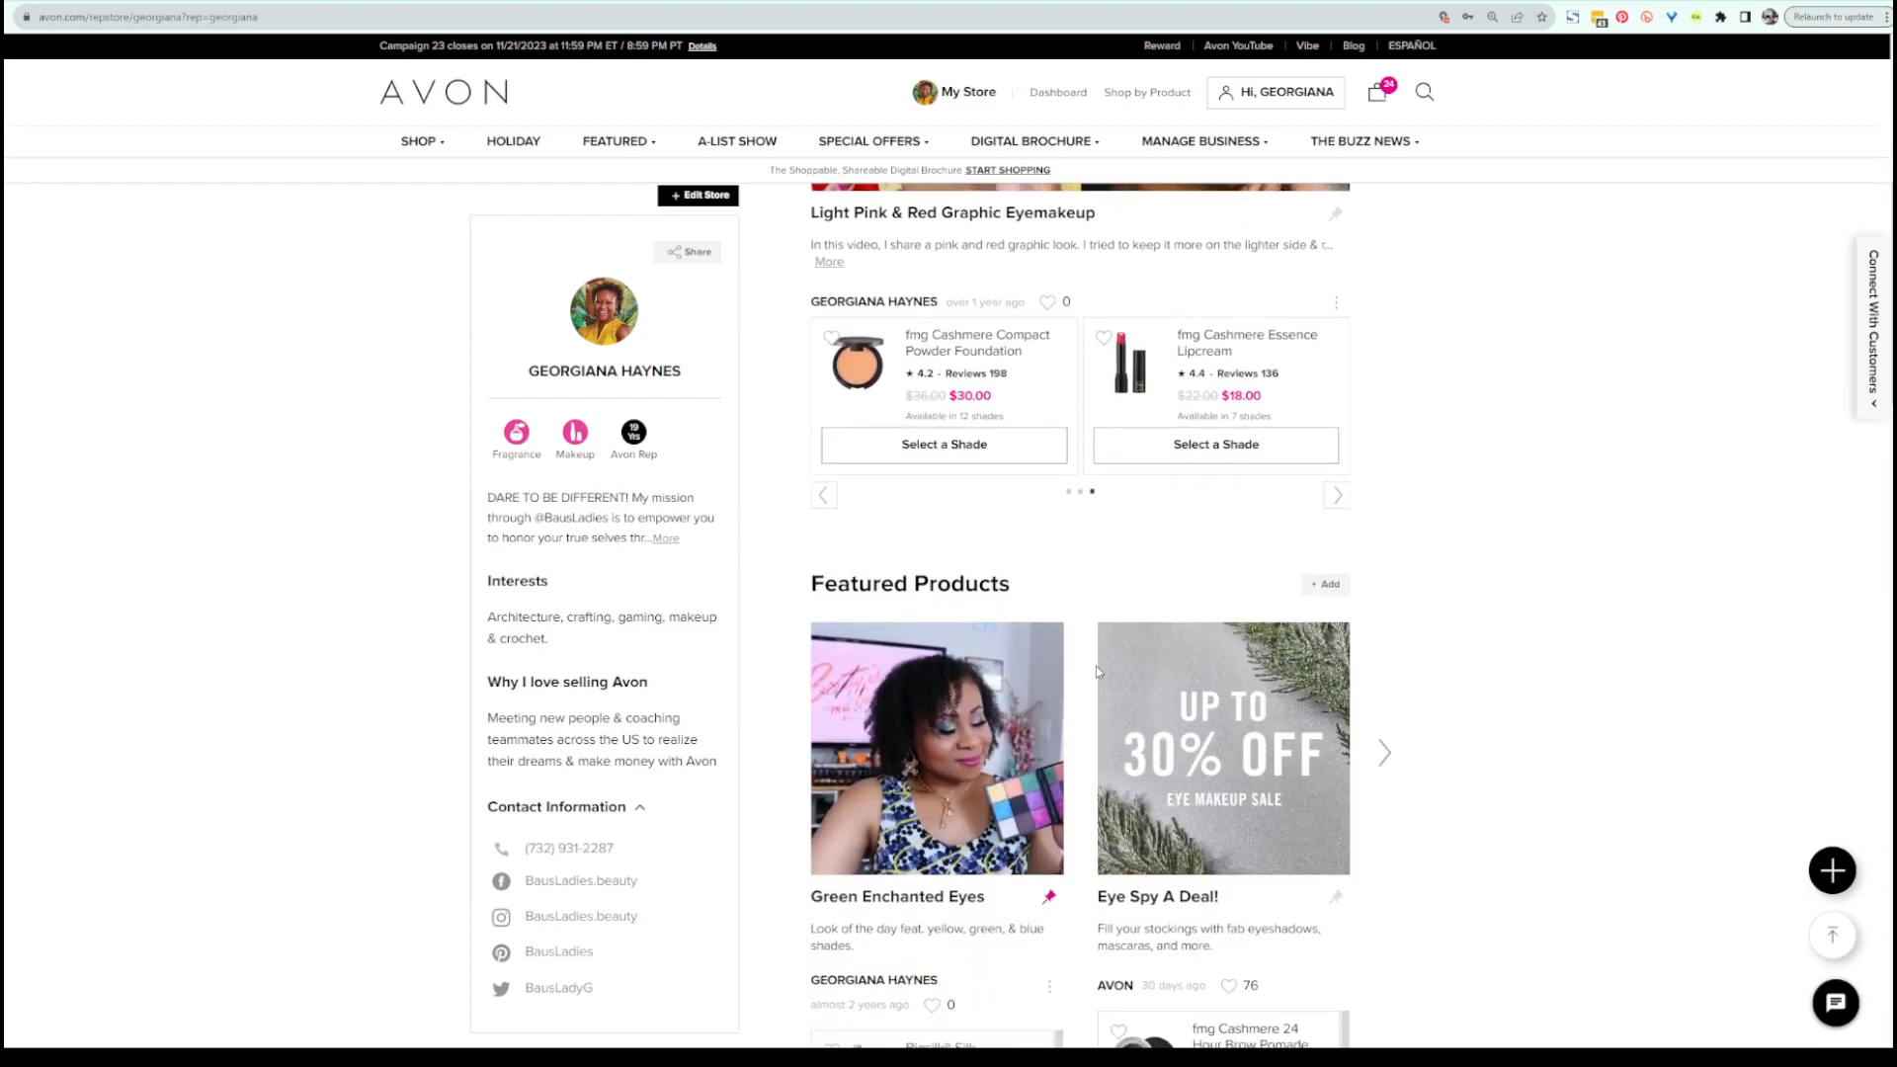
scroll(1096, 672, "down", 3)
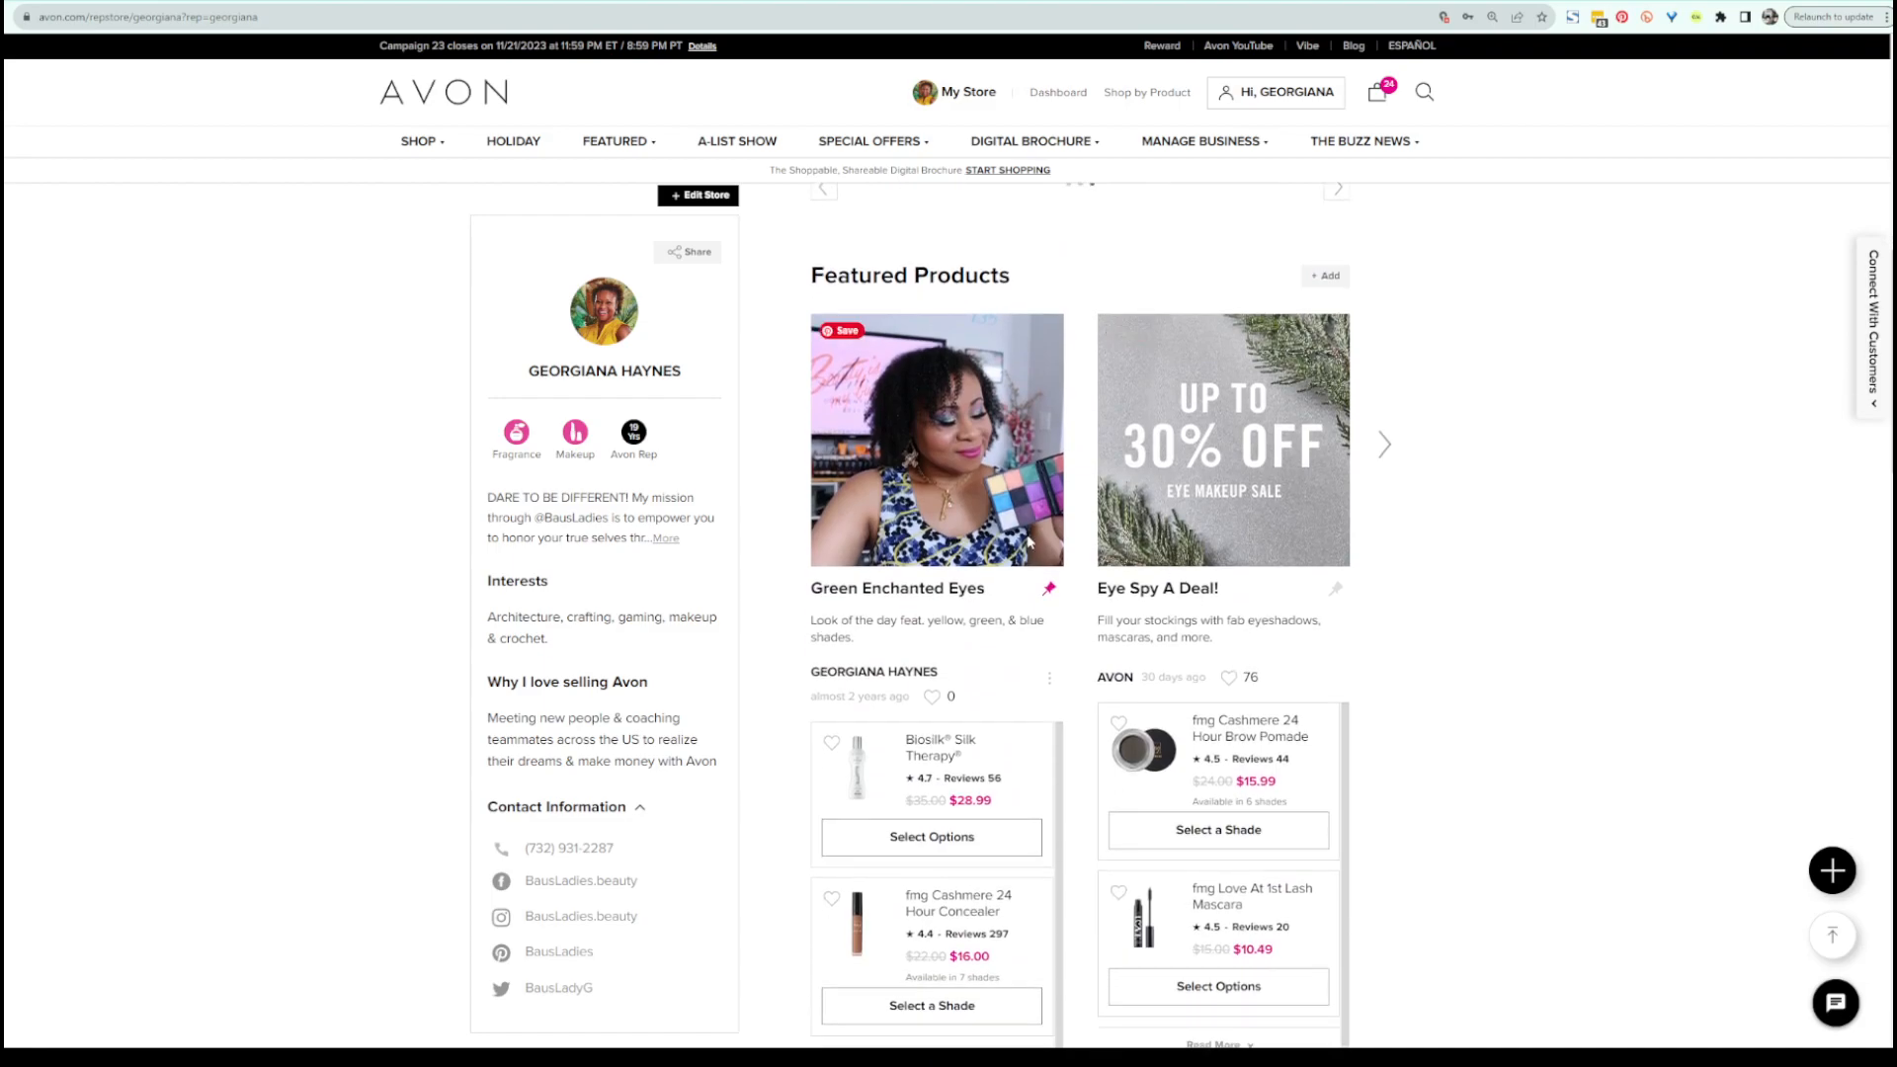
scroll(956, 506, "down", 1)
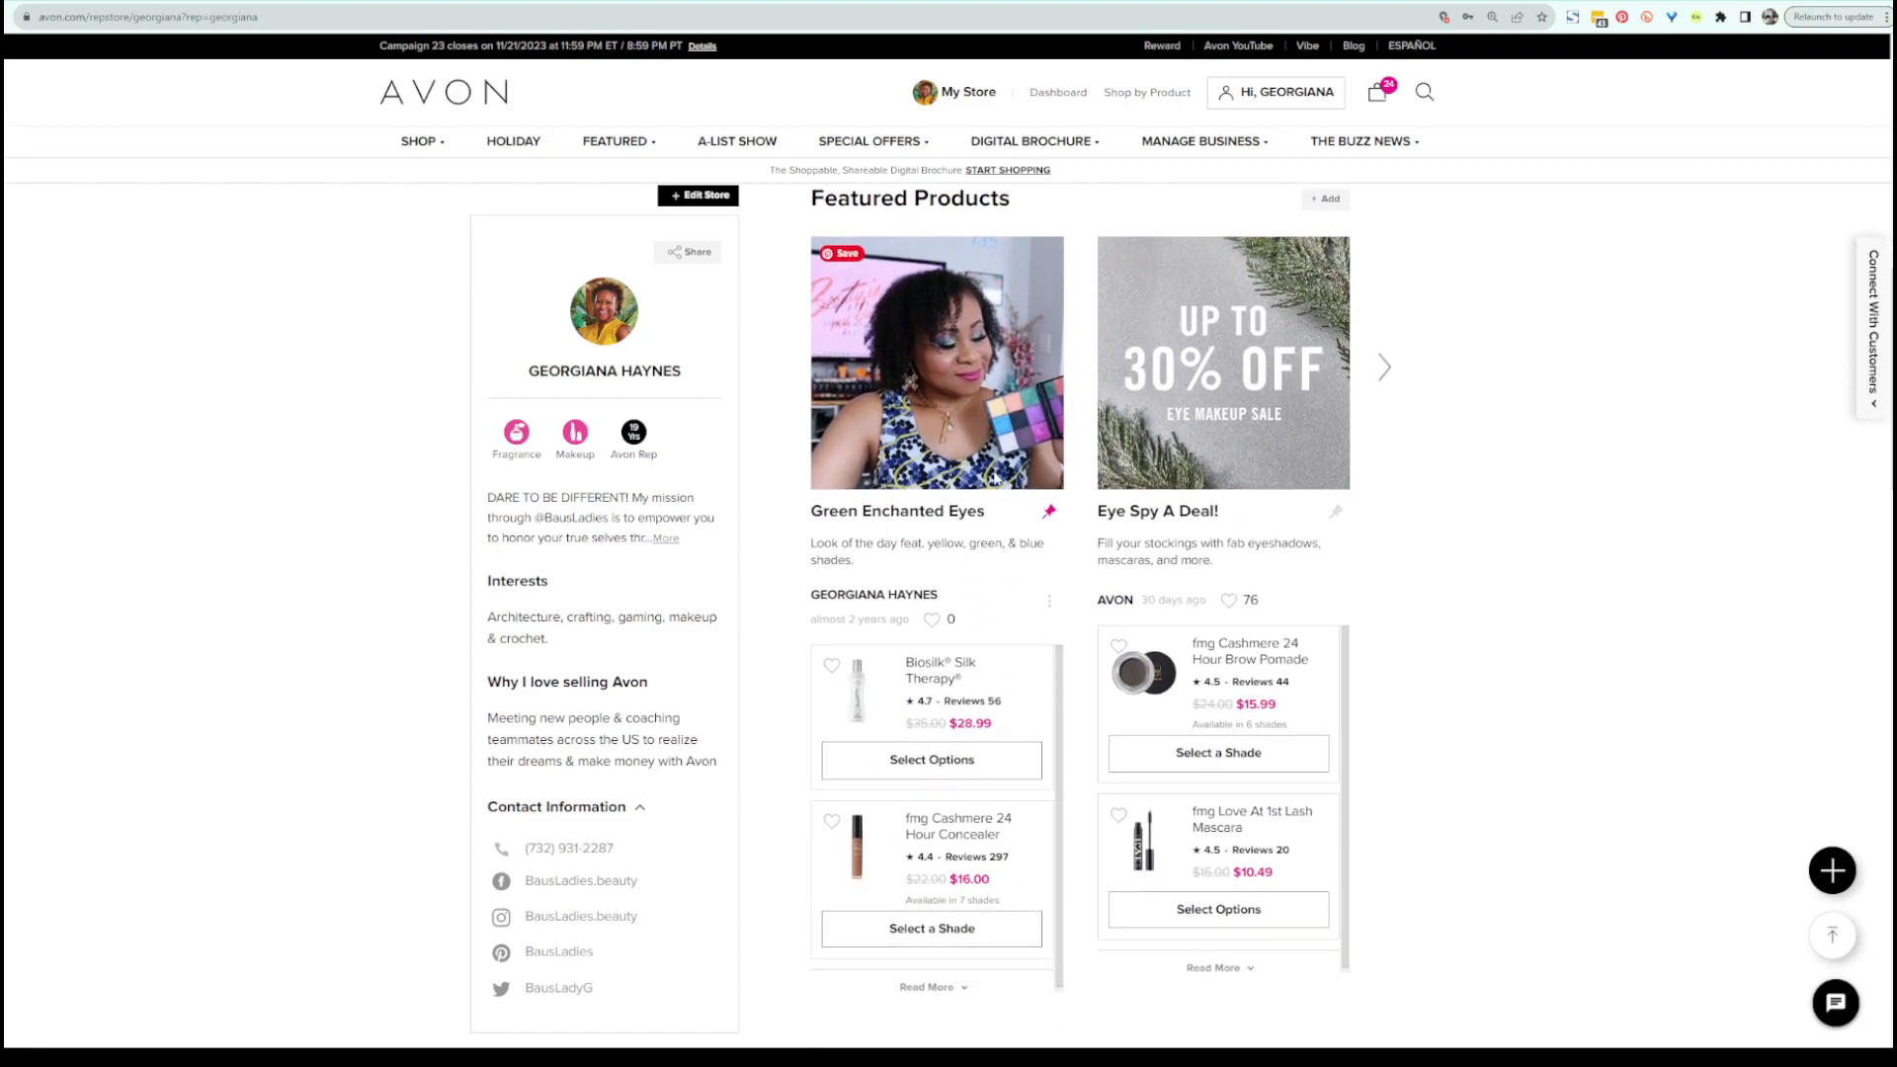
scroll(1071, 681, "down", 1)
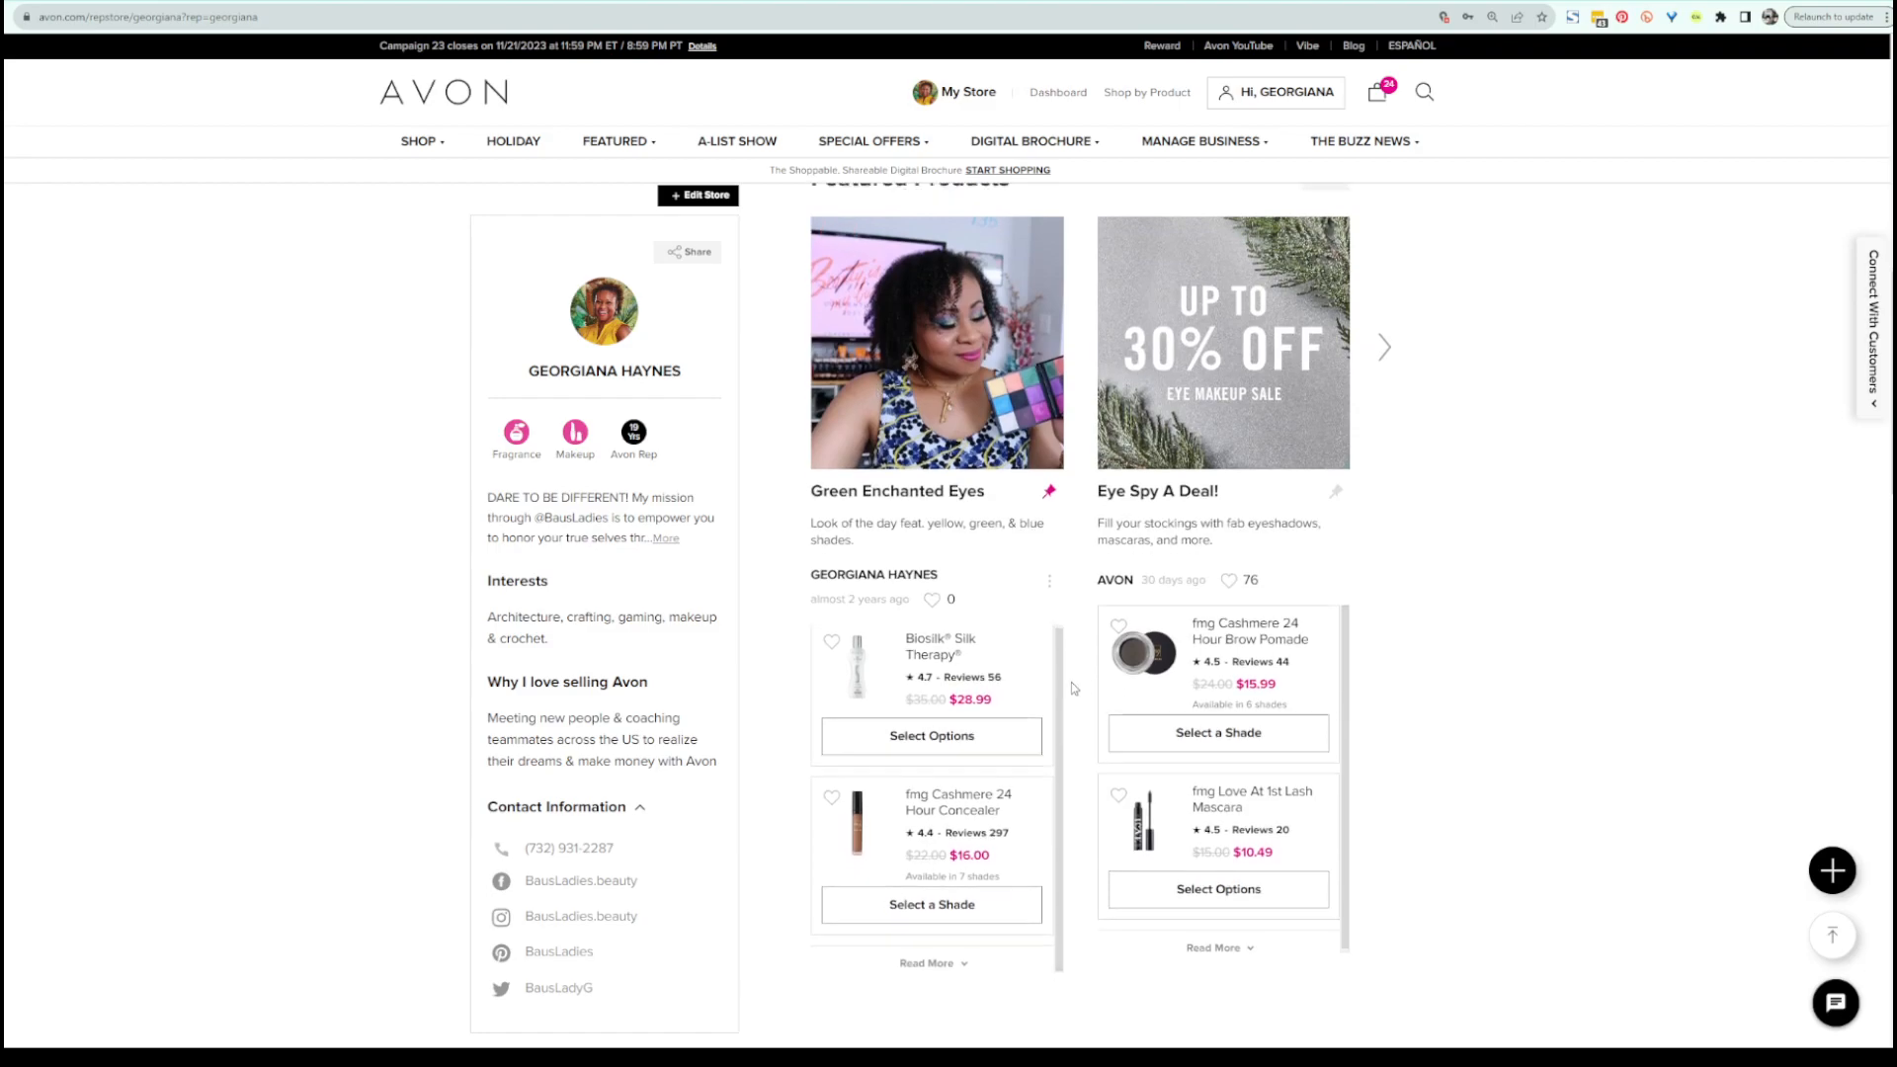
left_click(946, 905)
left_click_drag(1060, 588, 1090, 731)
Browse the Featured Products posts forward to Graphic Makeup May 22 and Men's Essentials.
scroll(1390, 330, "up", 1)
left_click(1389, 380)
left_click(1389, 381)
left_click(1388, 380)
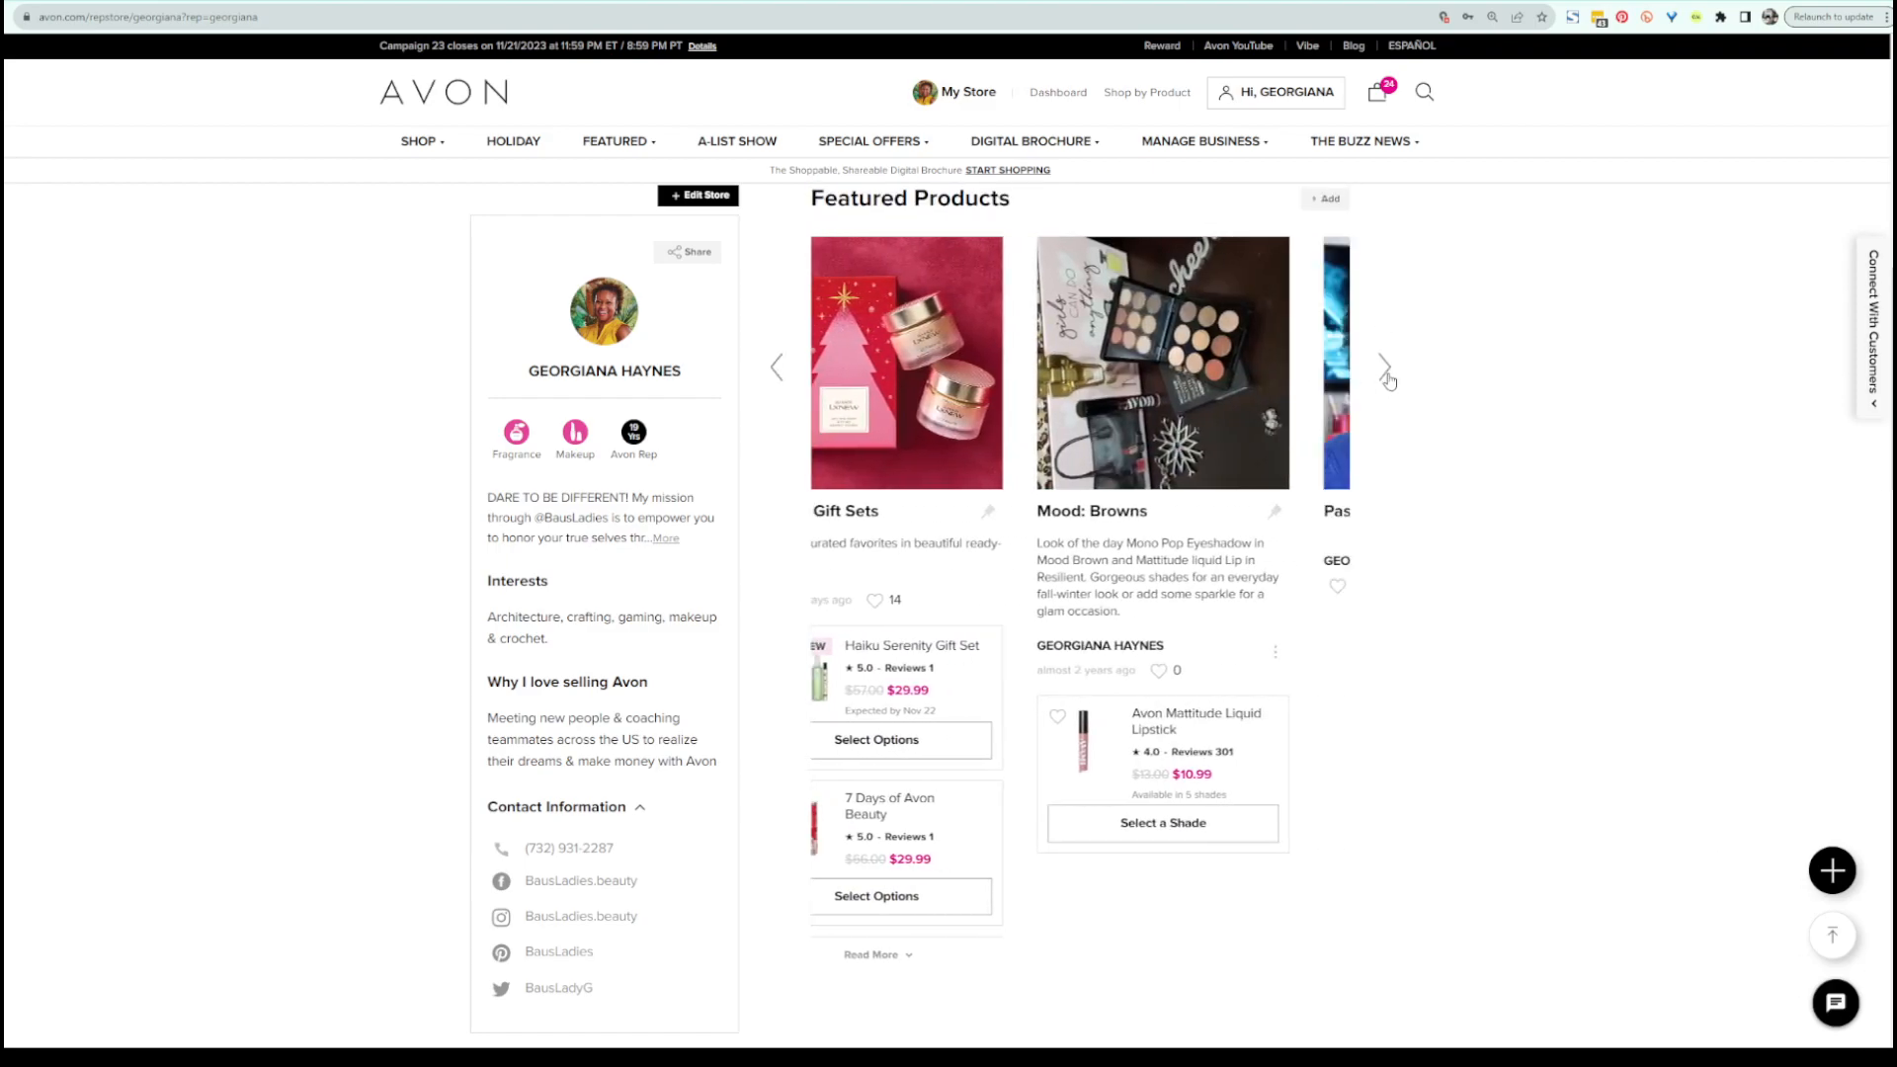
left_click(1389, 381)
left_click(1387, 378)
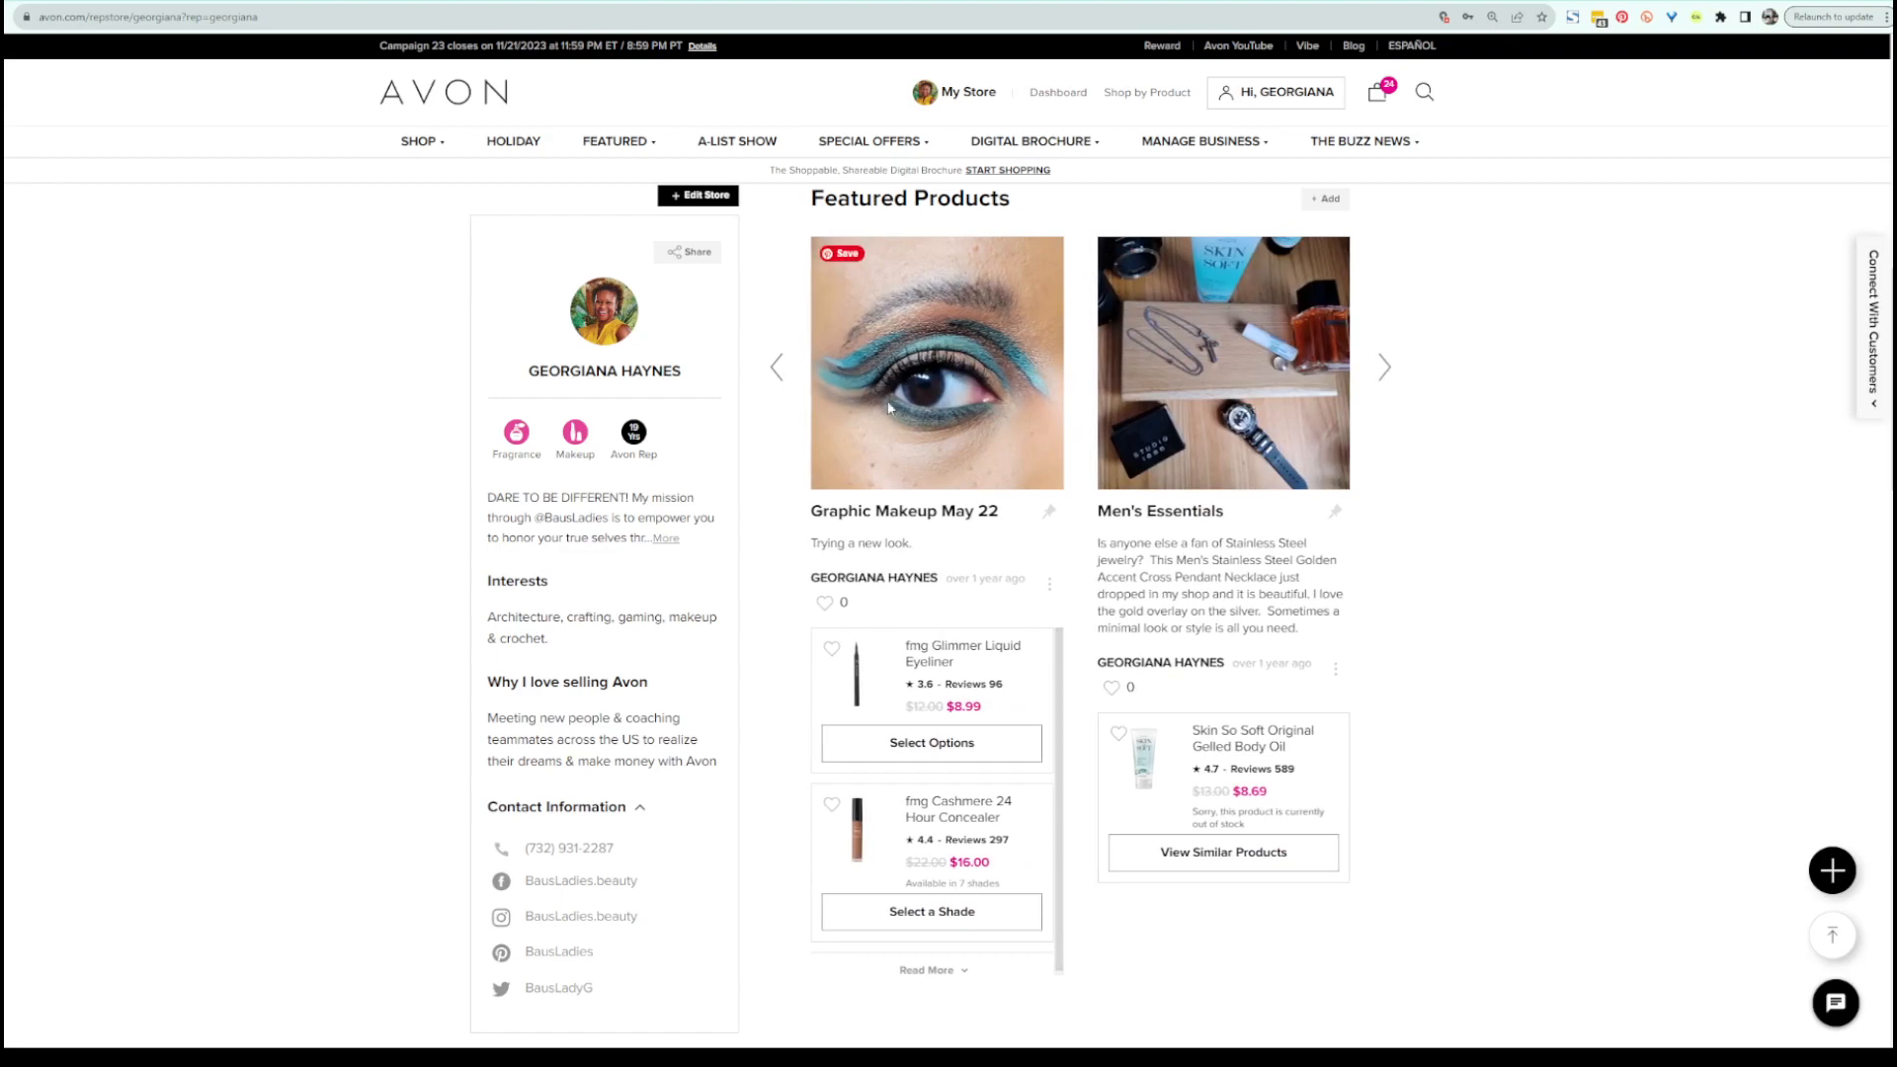
Advance the Featured Products posts to FMG Glimmer Ombre and Outdoor favorites and look through the products linked to both.
left_click(1383, 367)
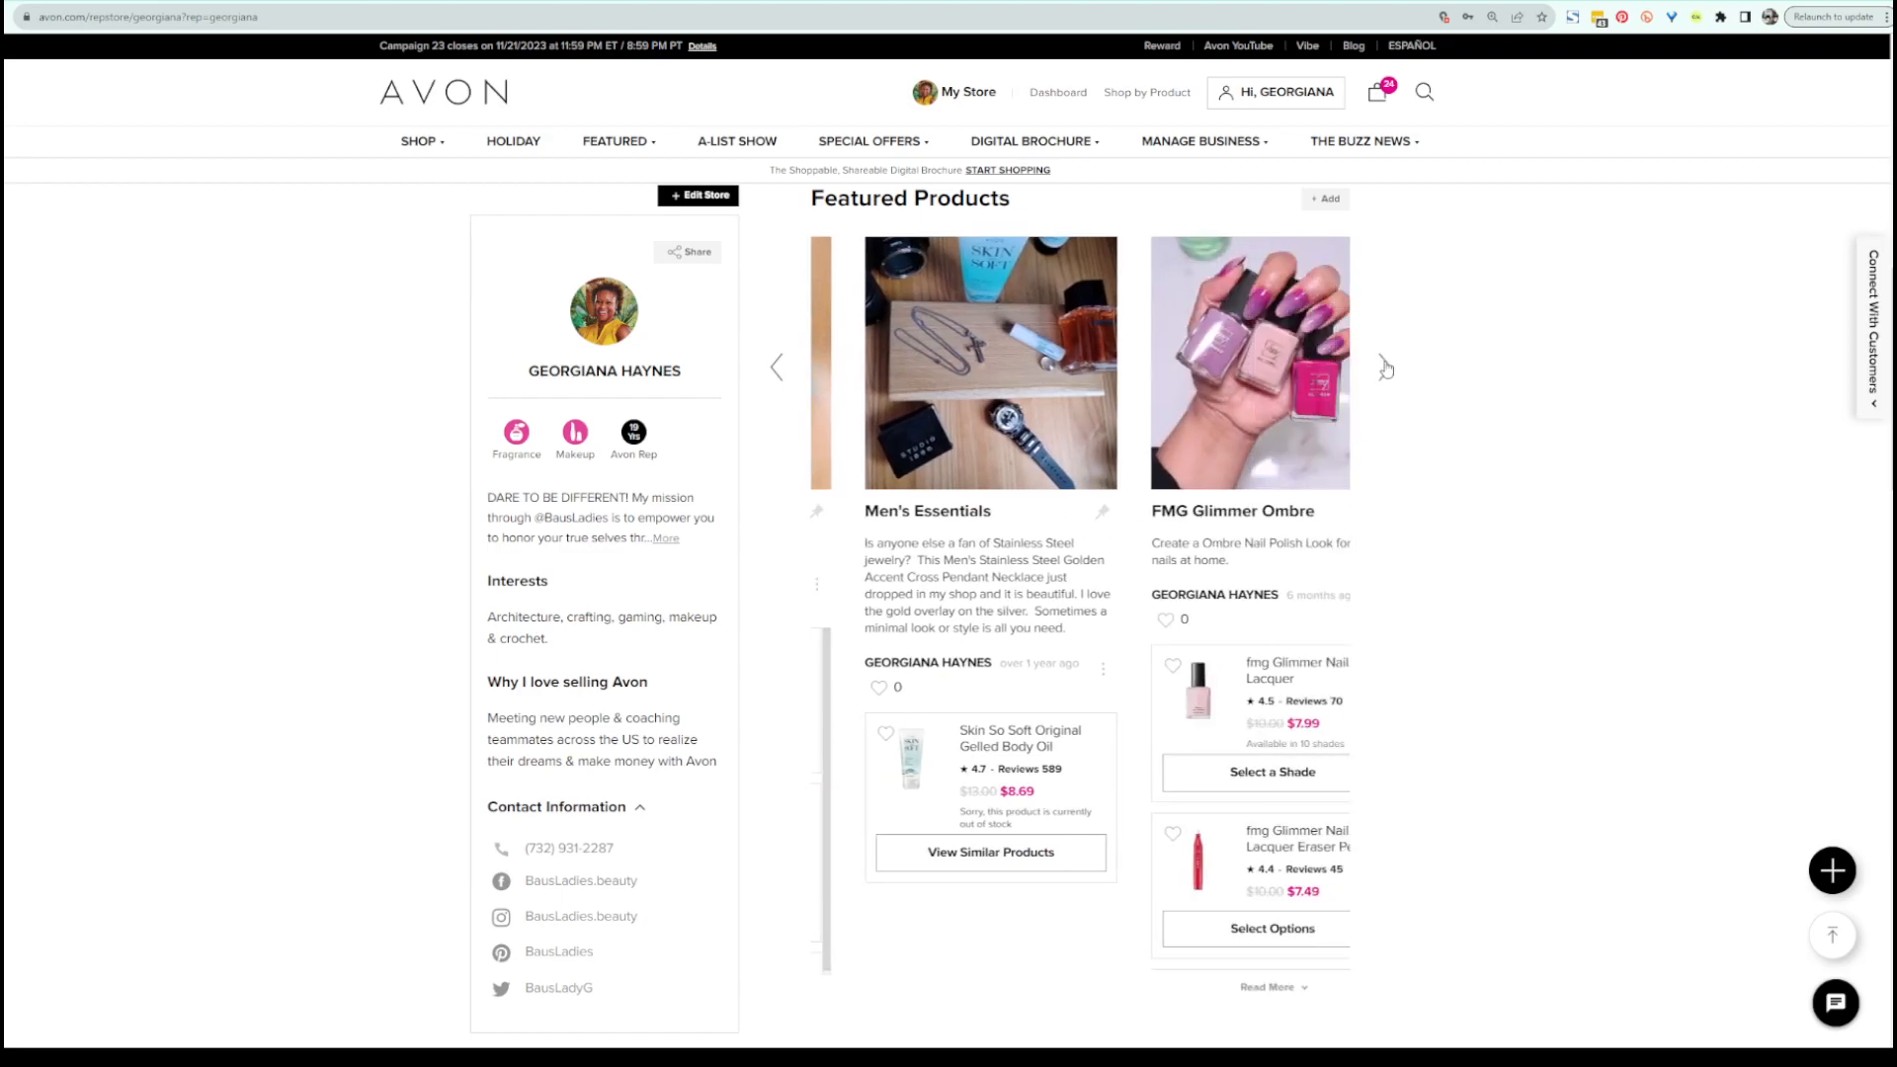
scroll(1064, 537, "down", 2)
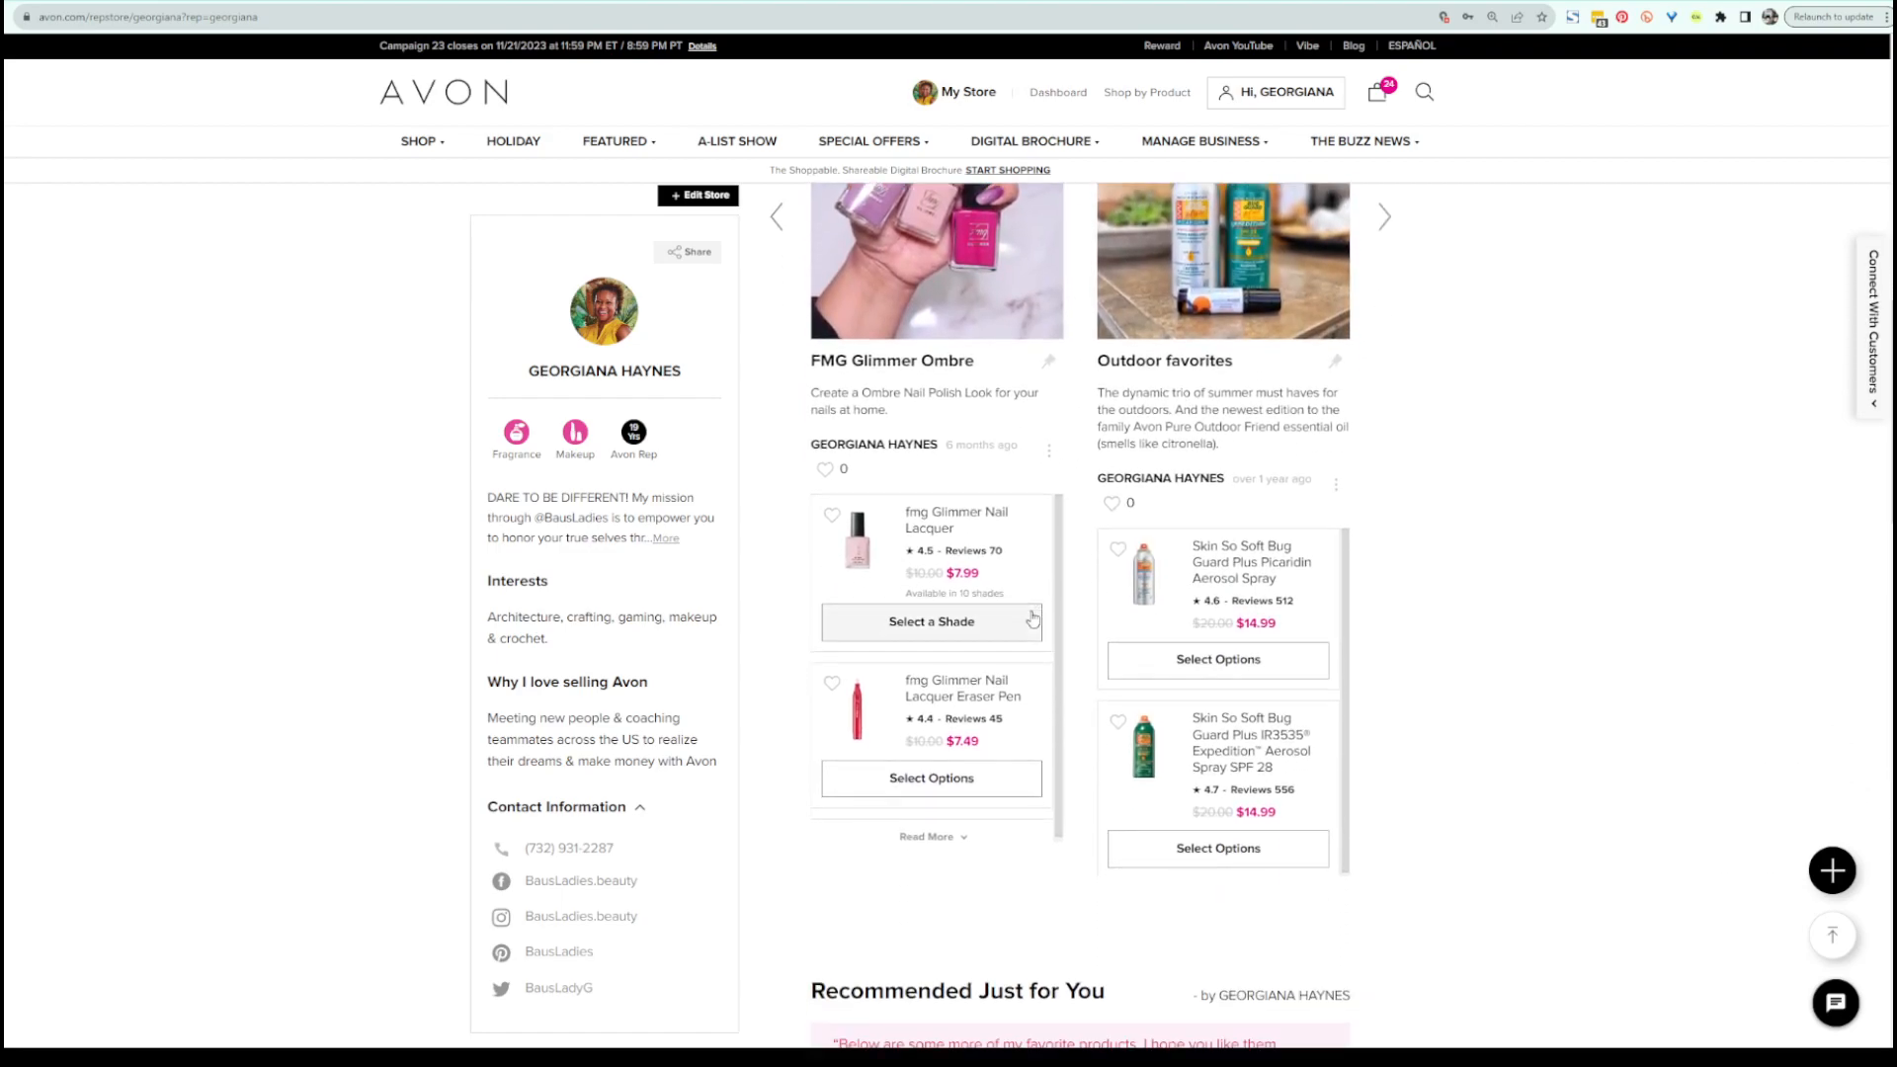
left_click_drag(1064, 536, 1066, 649)
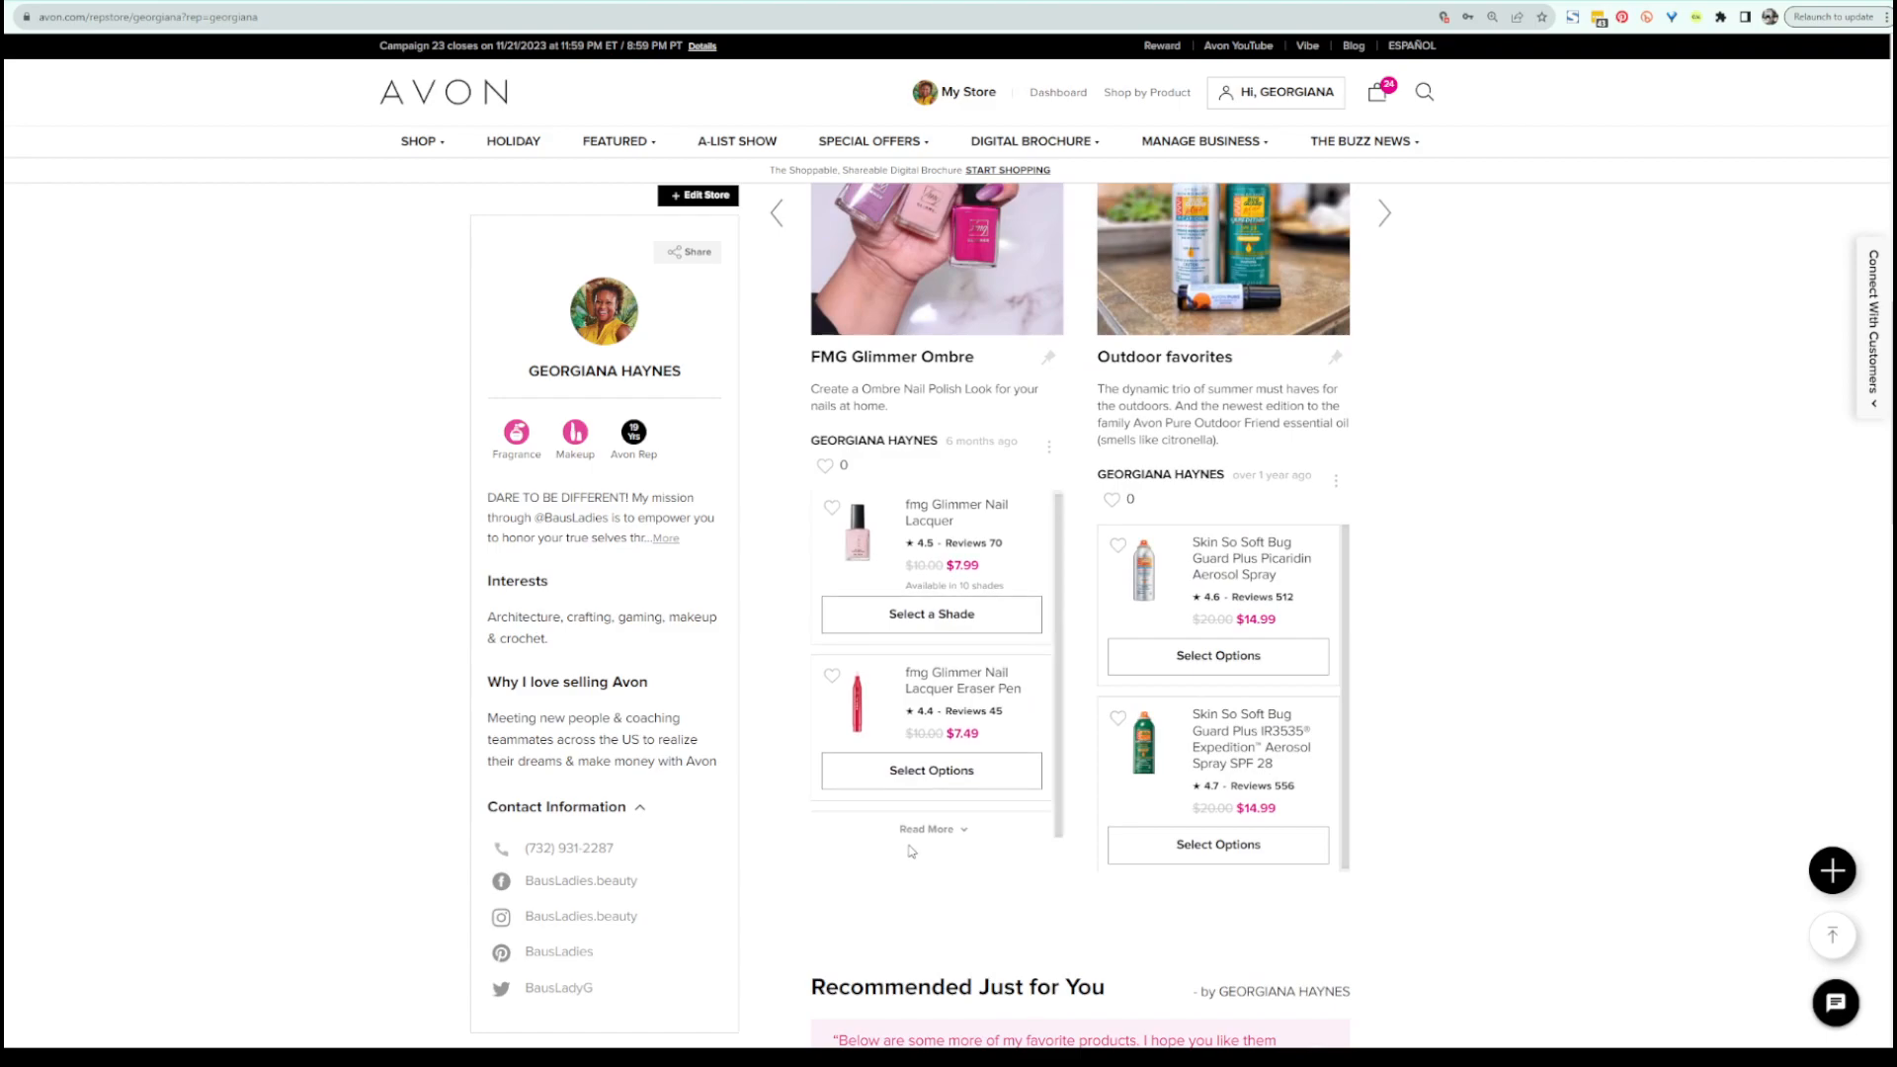
left_click(1013, 835)
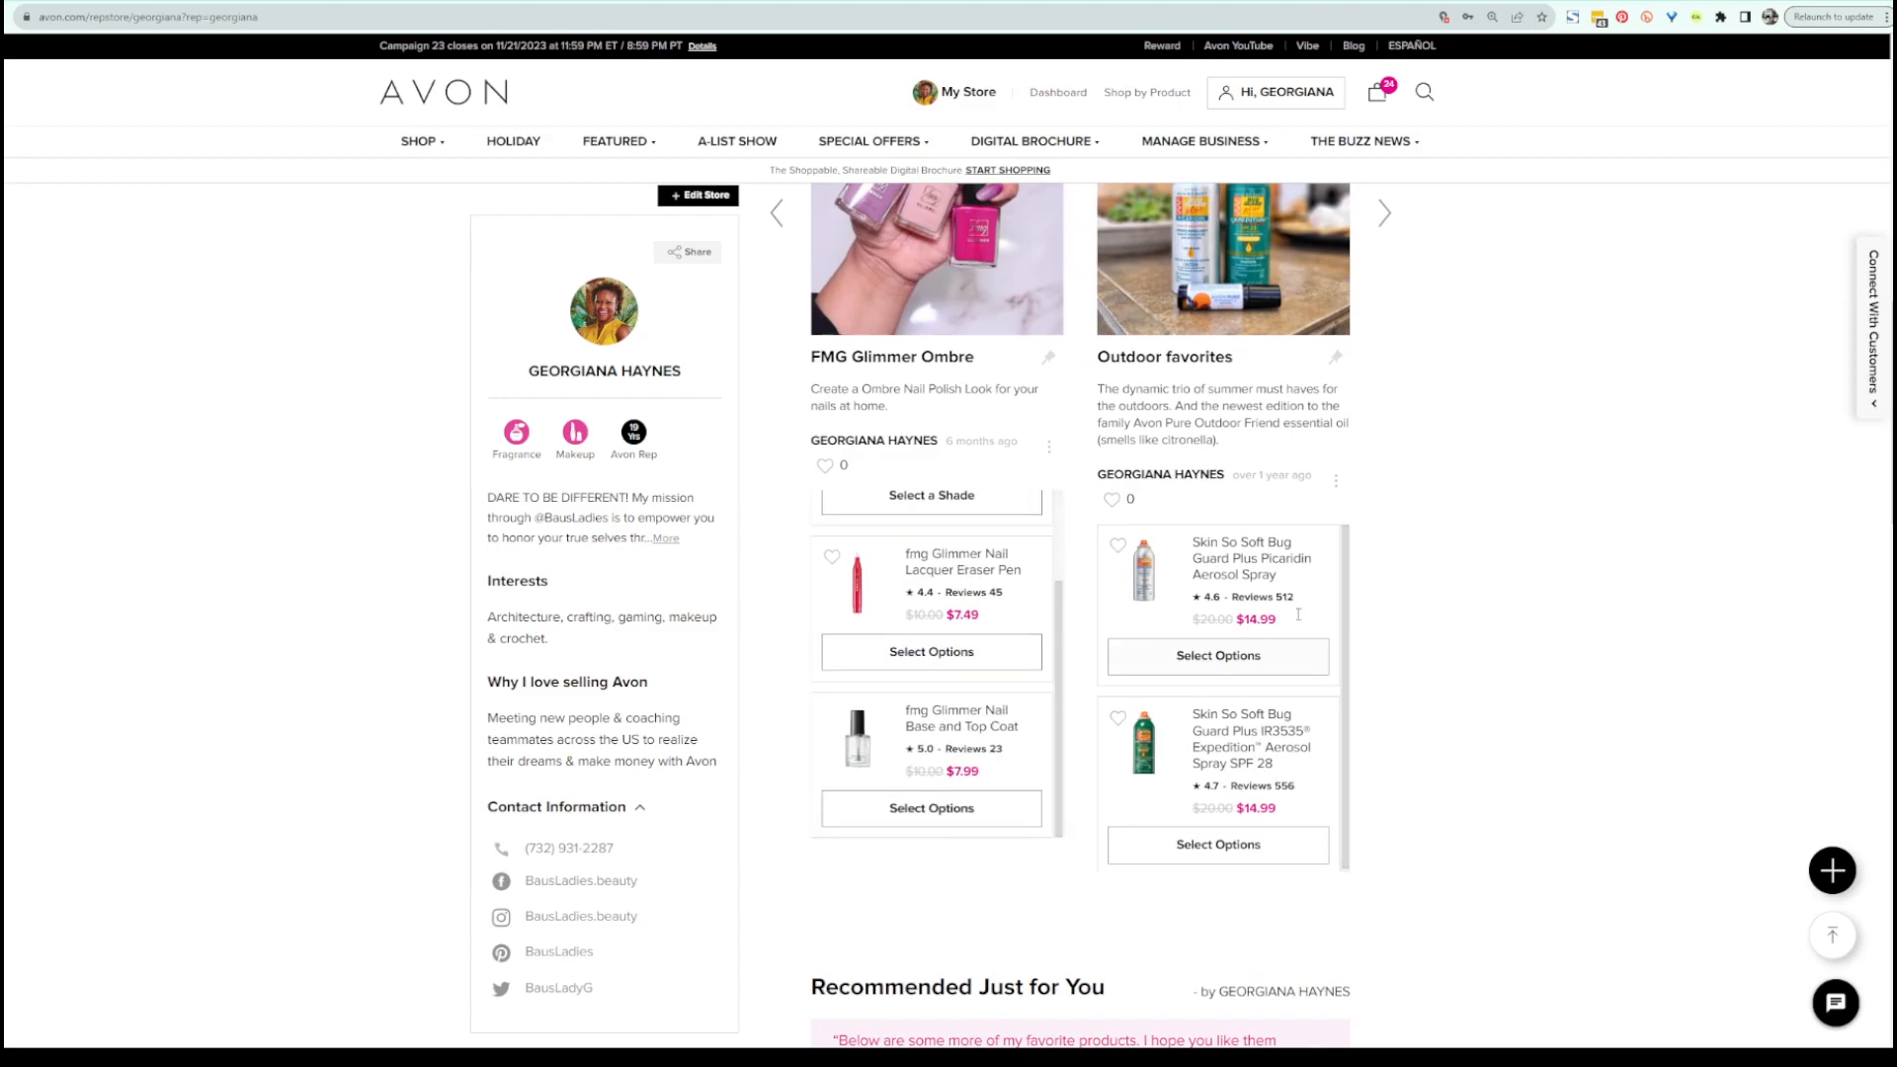
left_click_drag(1347, 608, 1352, 660)
scroll(1416, 870, "up", 2)
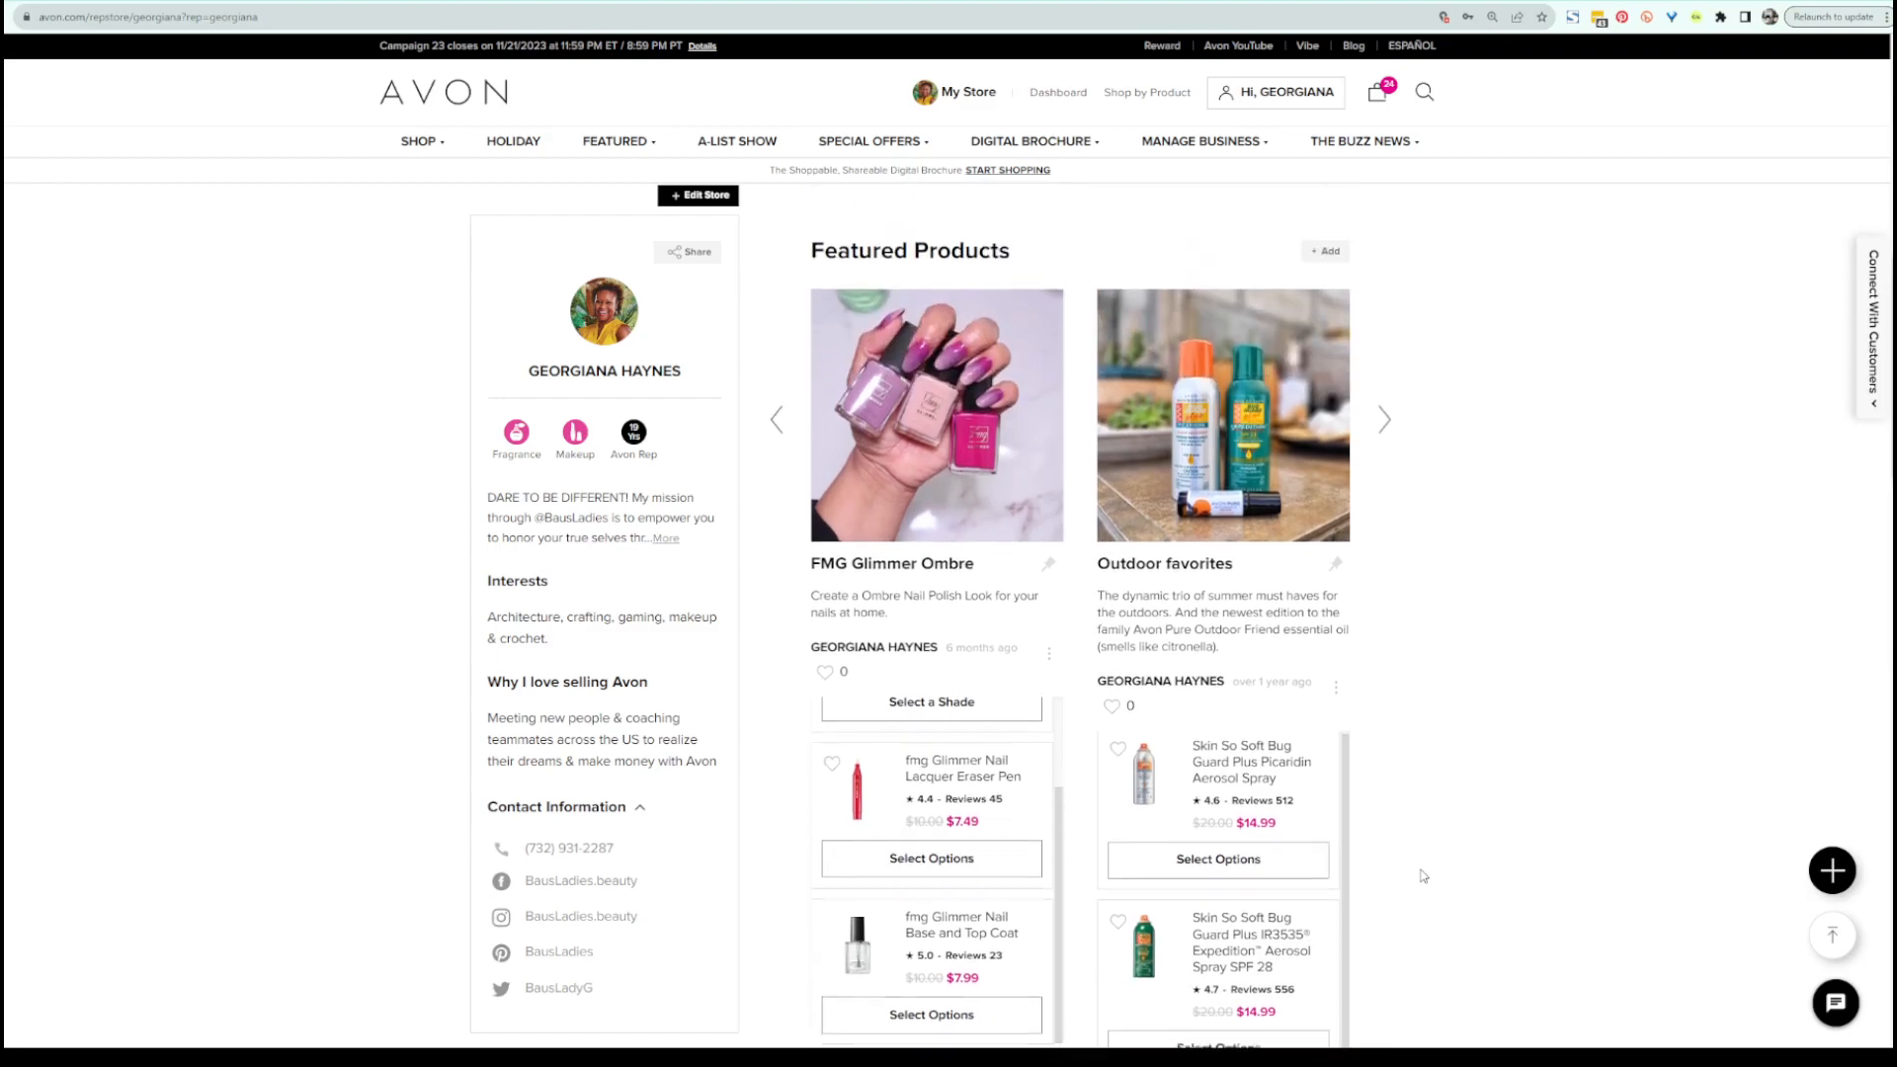
Look over the Recommended Just for You message and products, and return to the storefront's welcome banner.
scroll(1419, 872, "down", 6)
scroll(1422, 876, "down", 12)
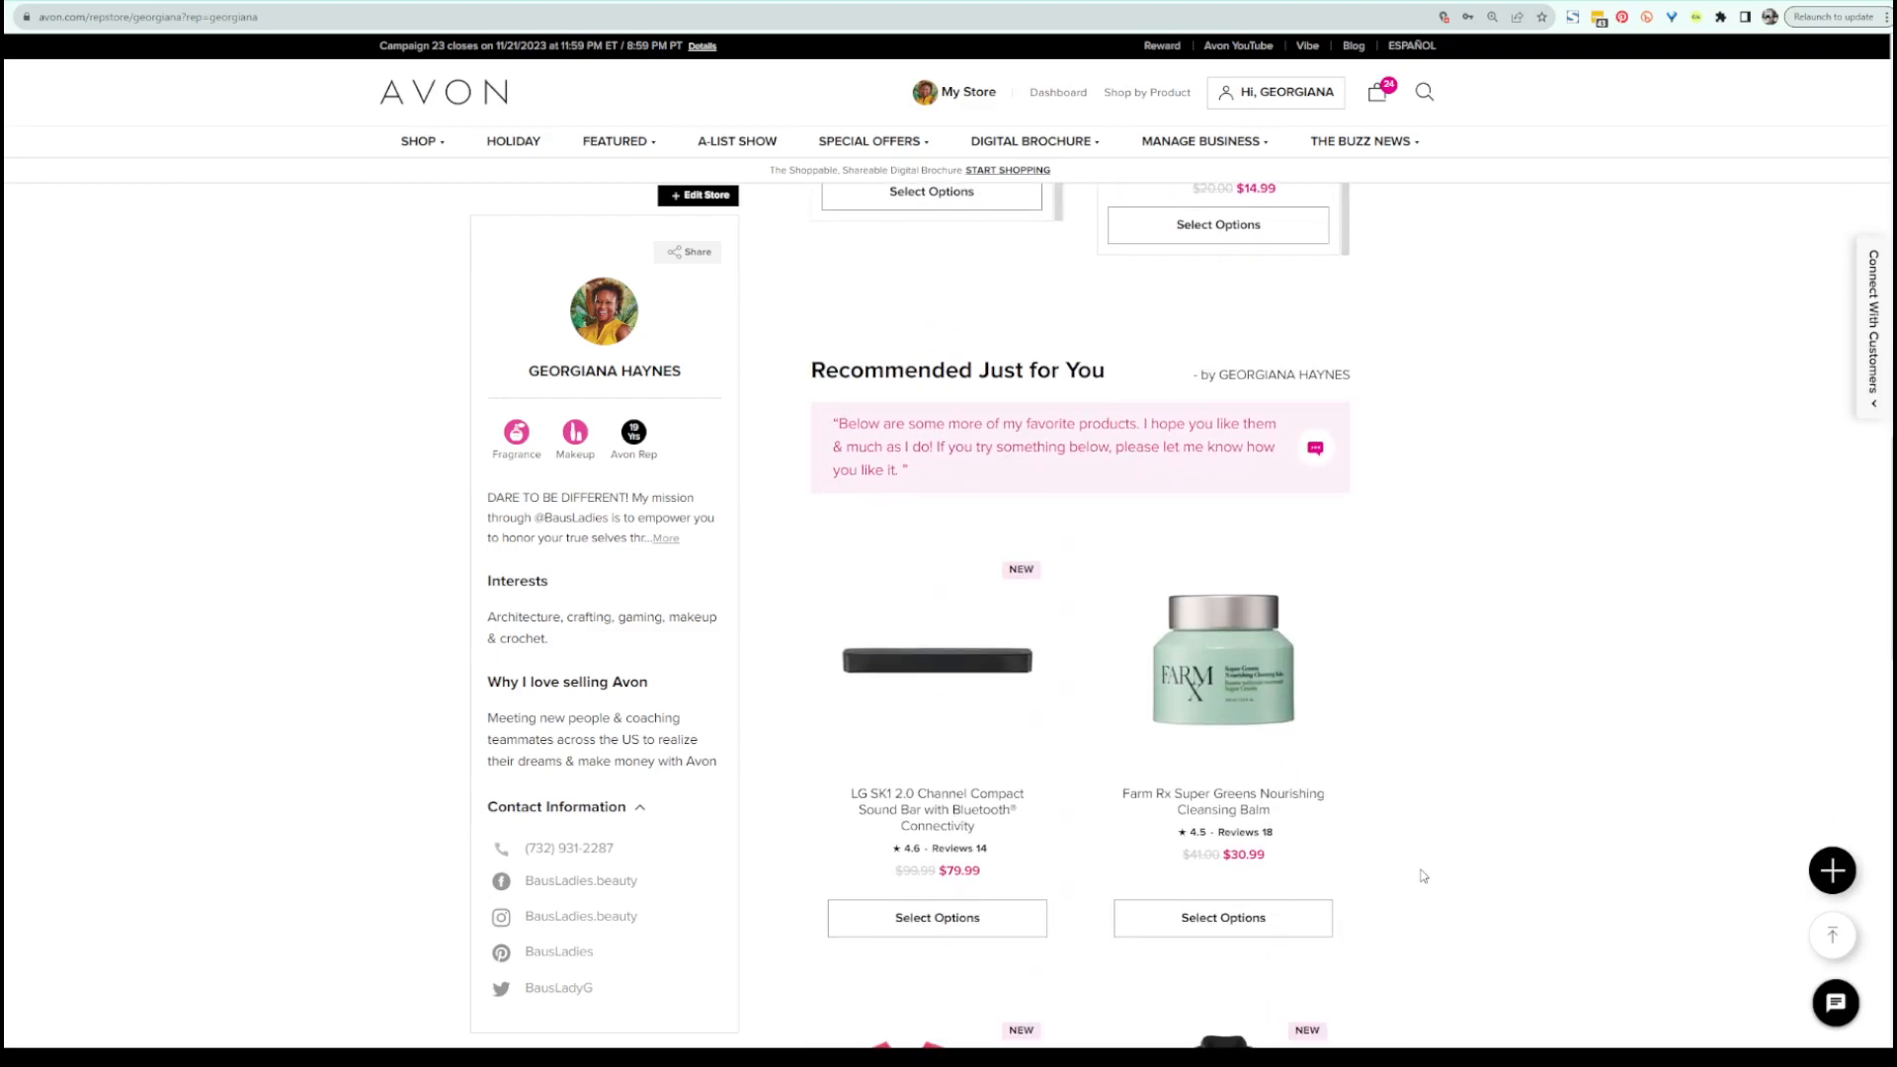
scroll(1424, 851, "up", 20)
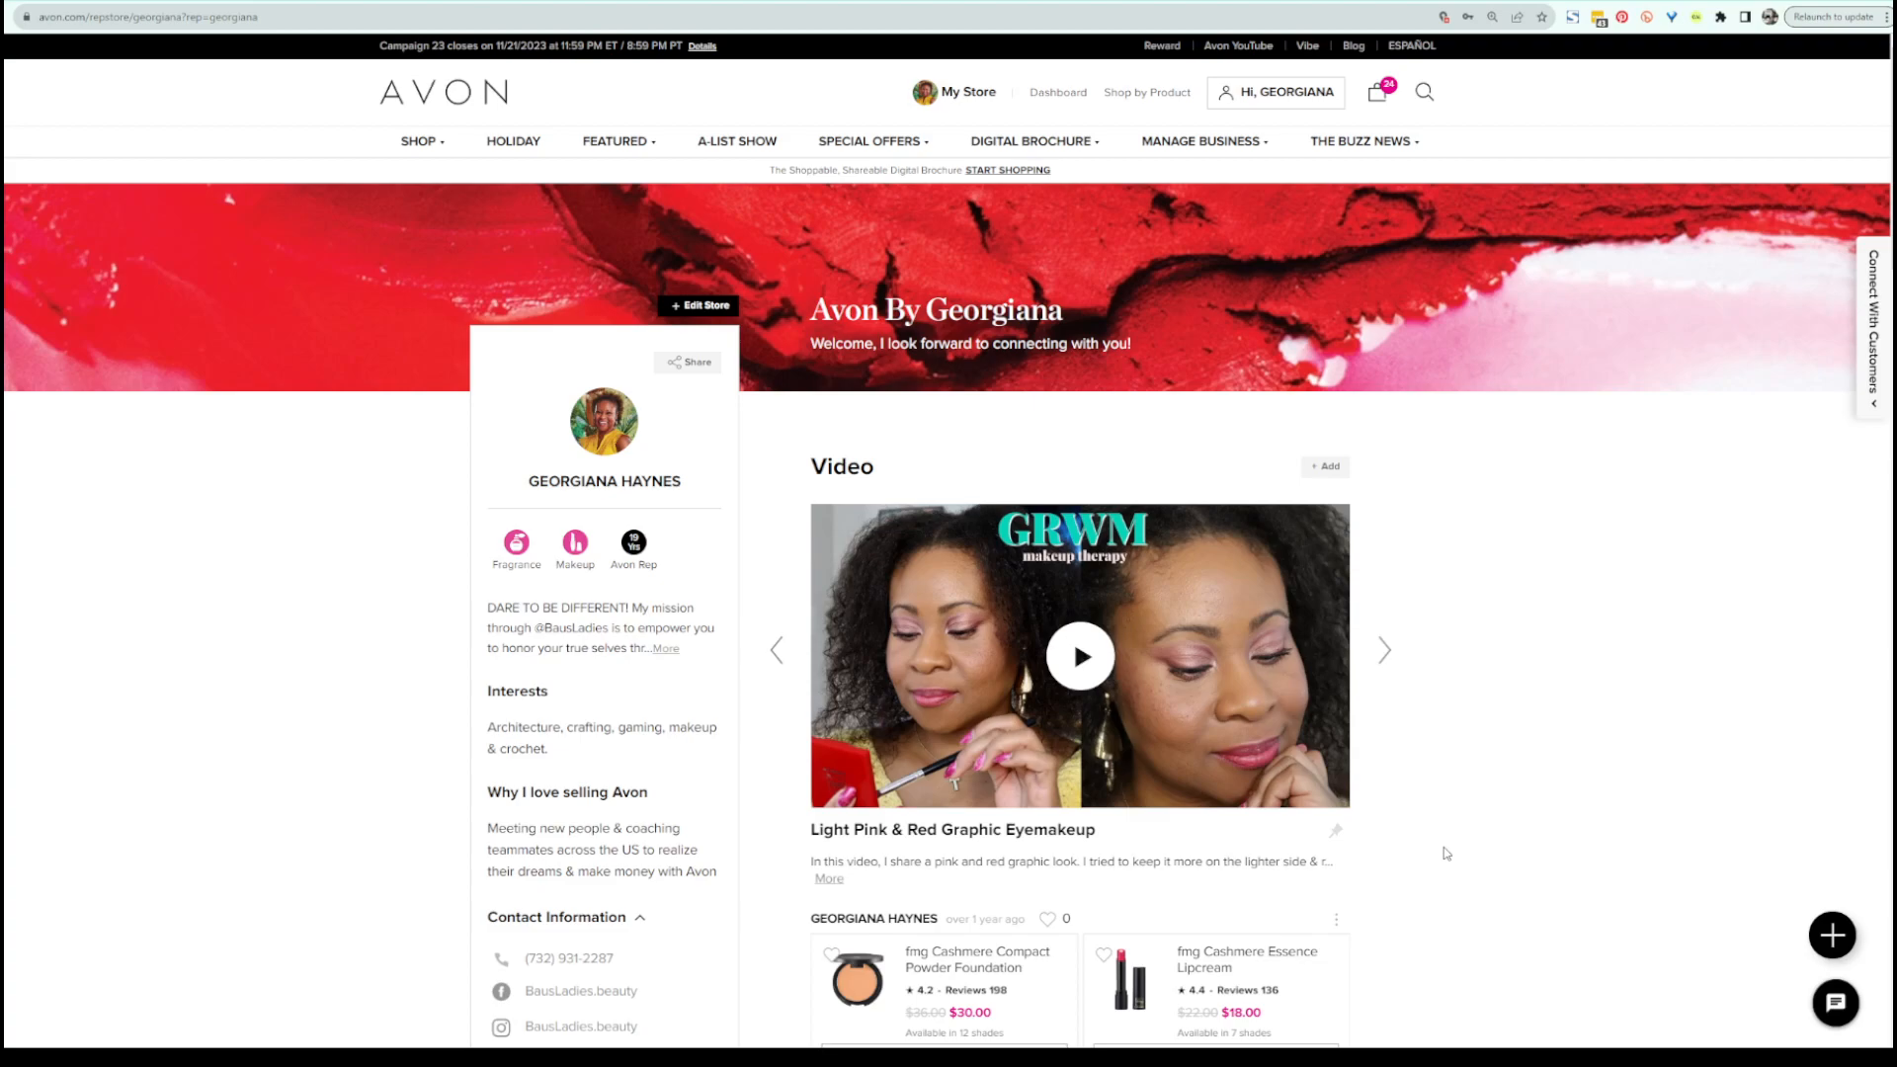
Browse the storefront's videos forward from Light Pink & Red Graphic Eyemakeup to May 3 Live Shopping | Spring Jewelry Sale.
left_click(1391, 668)
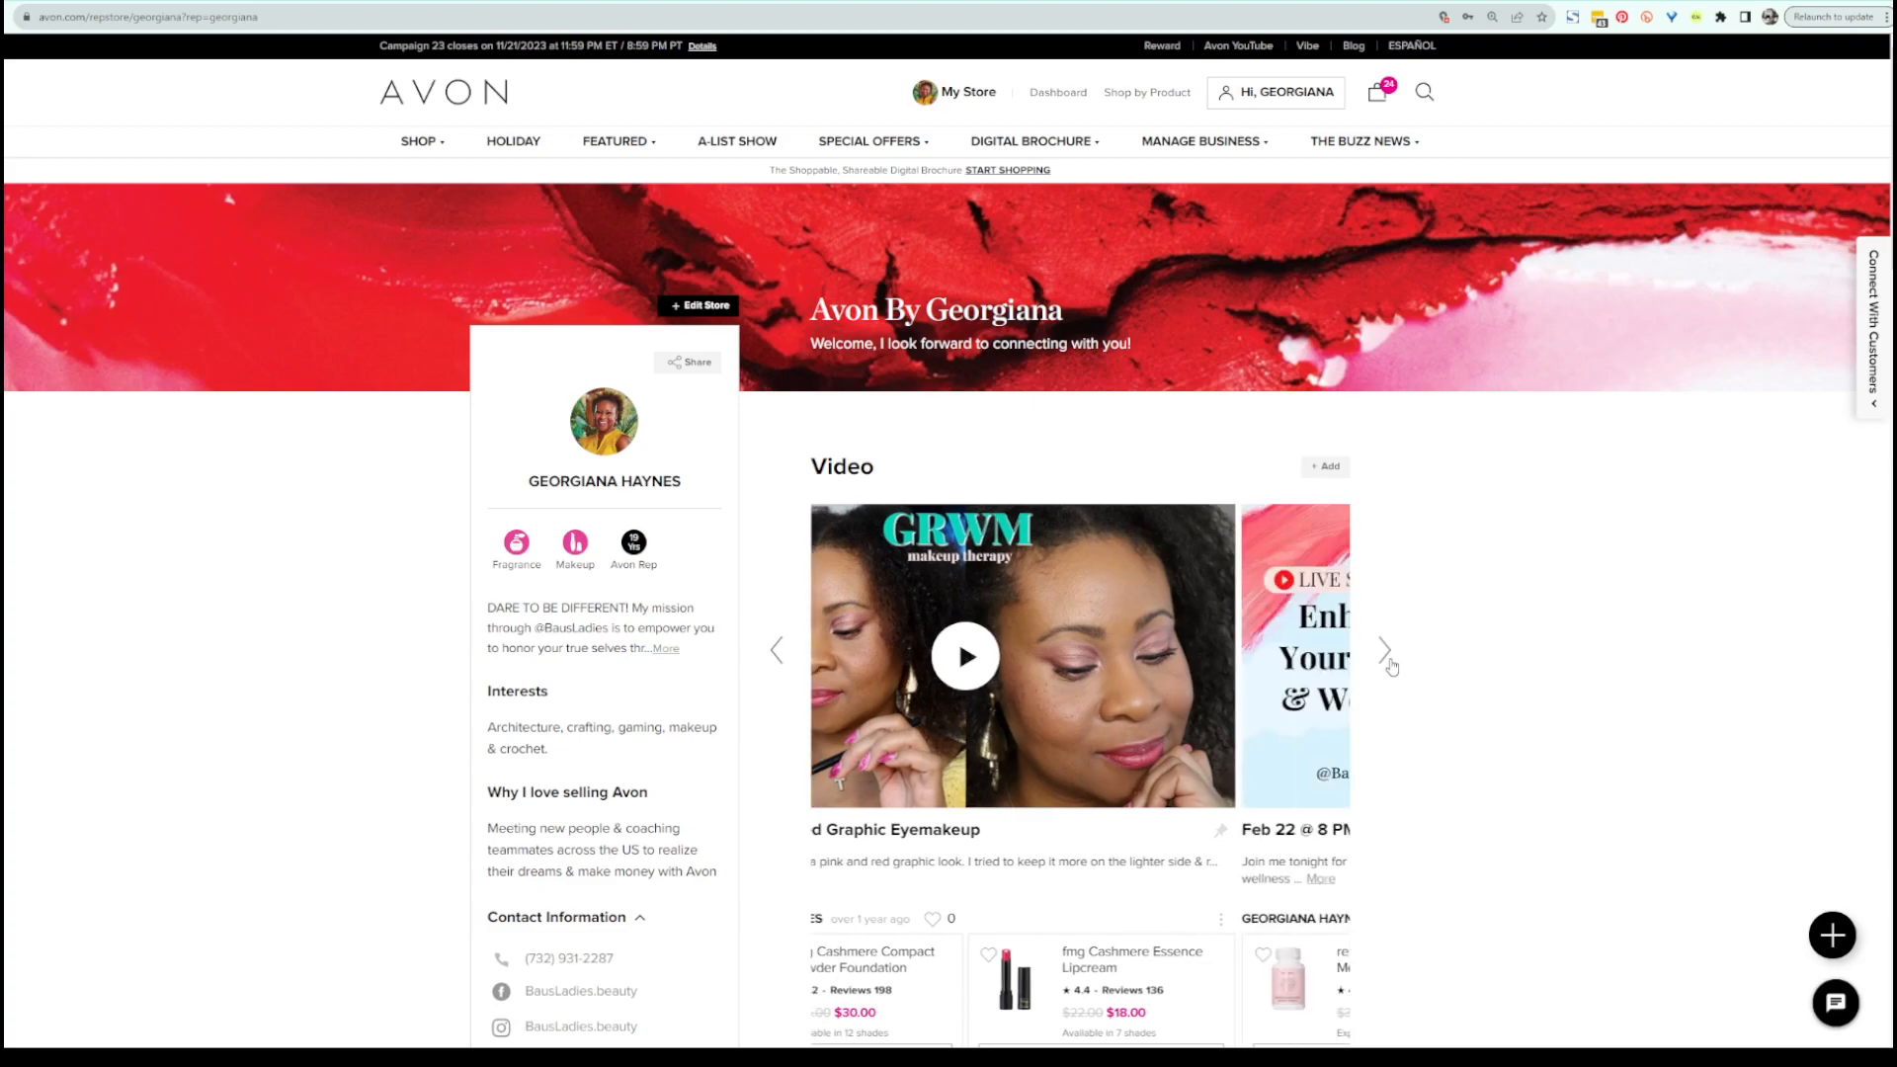
left_click(1391, 668)
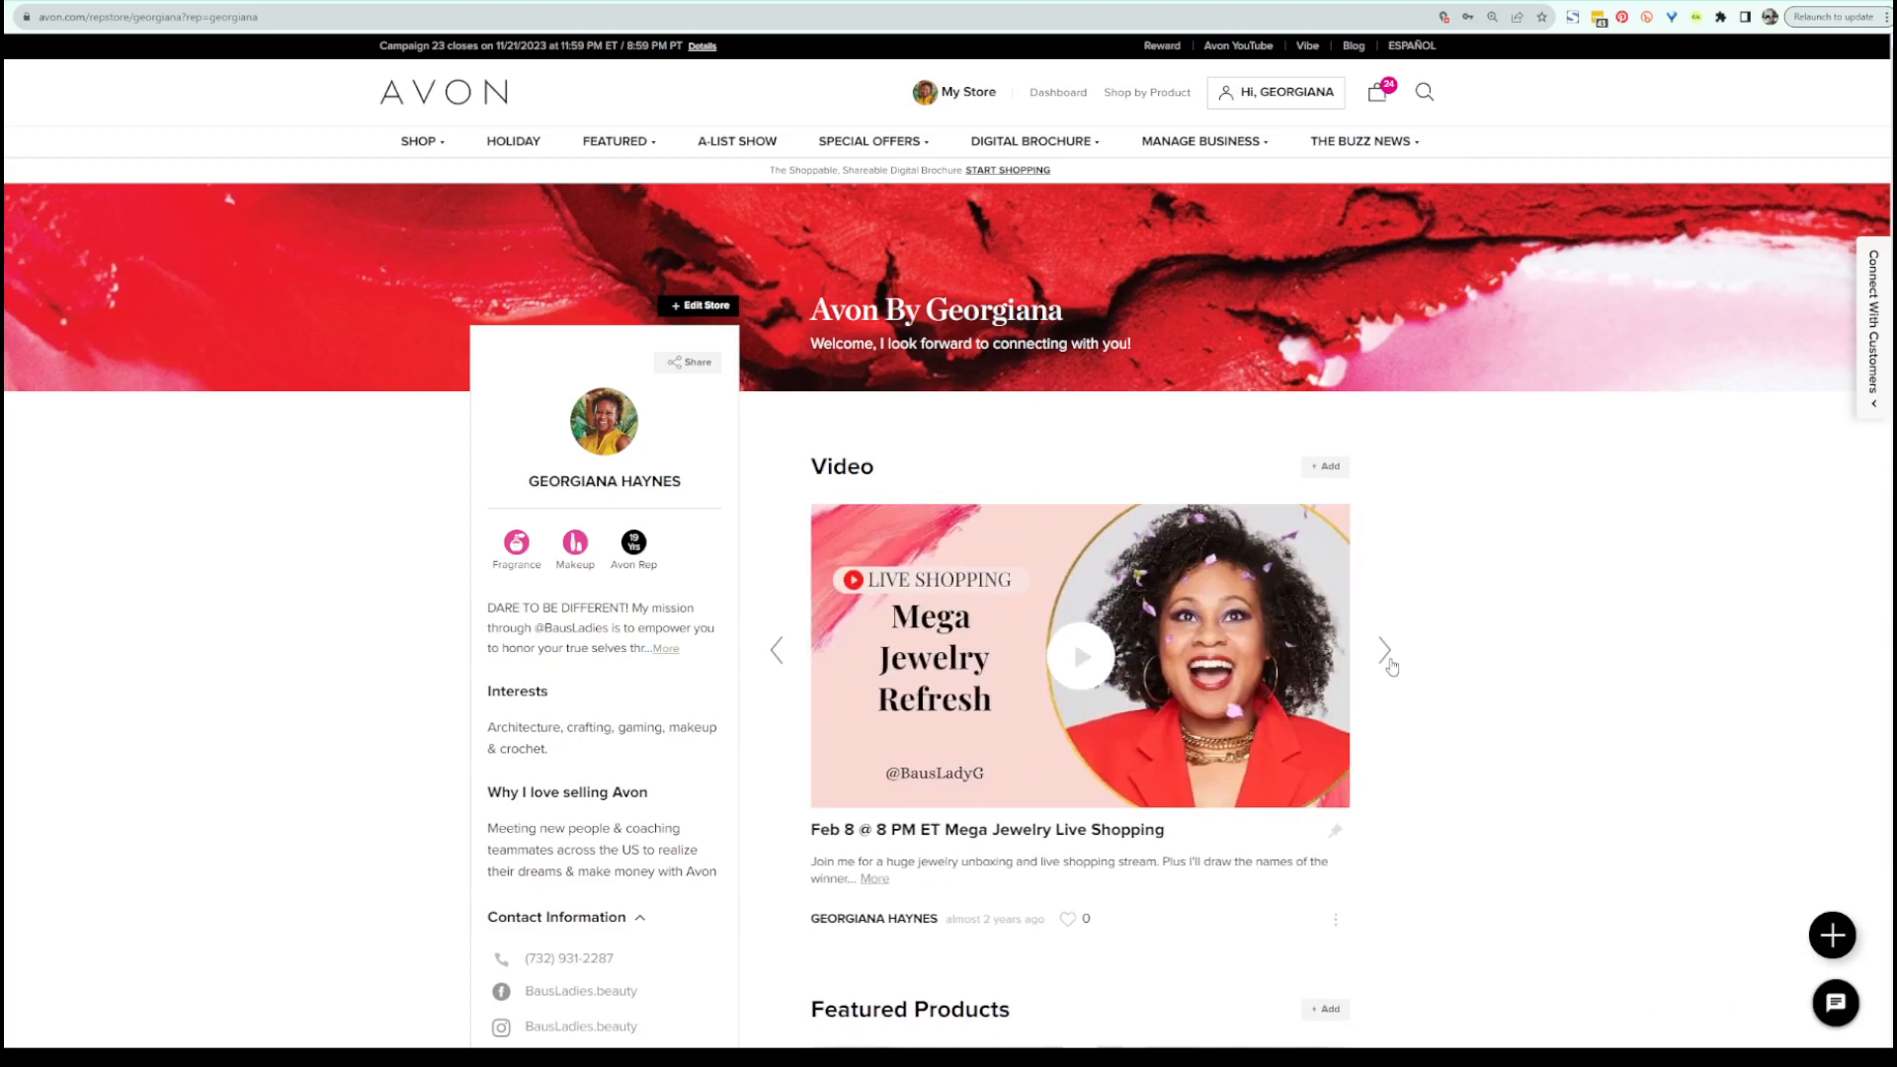
left_click(1391, 668)
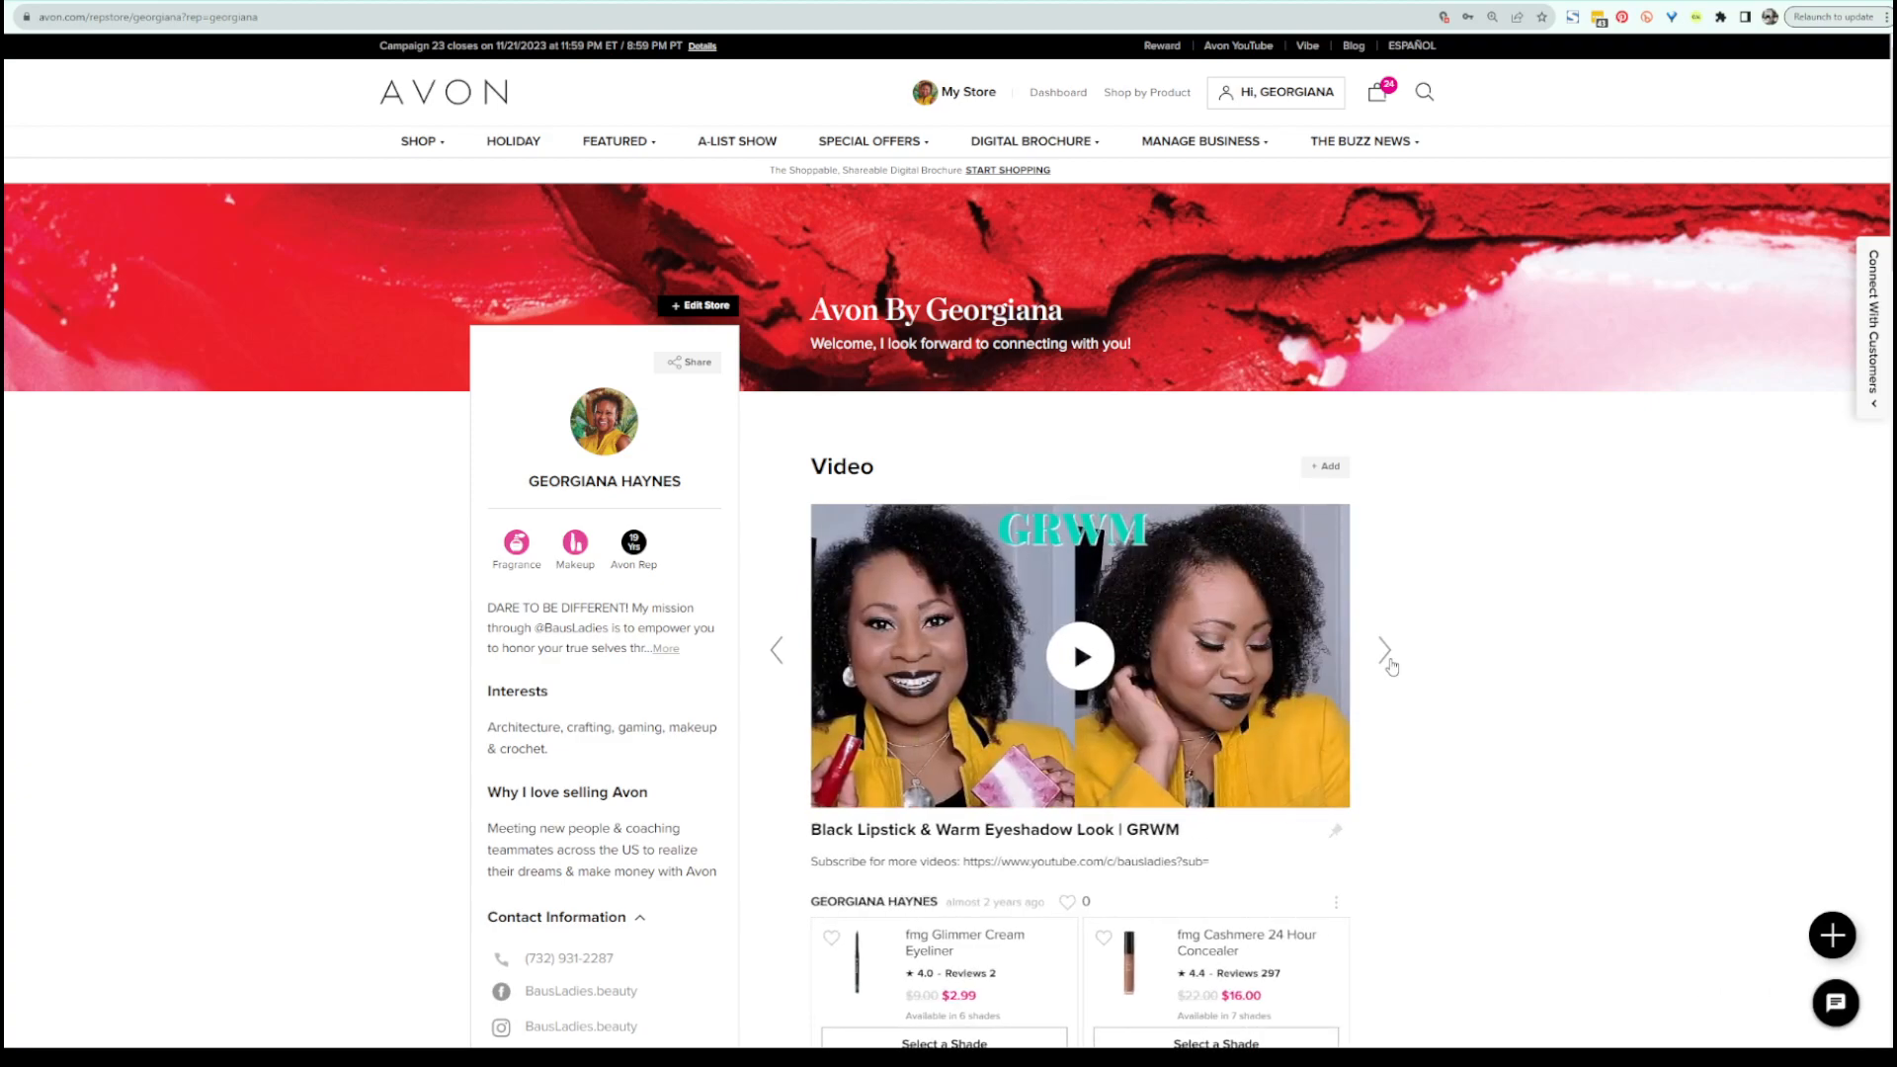
left_click(1391, 668)
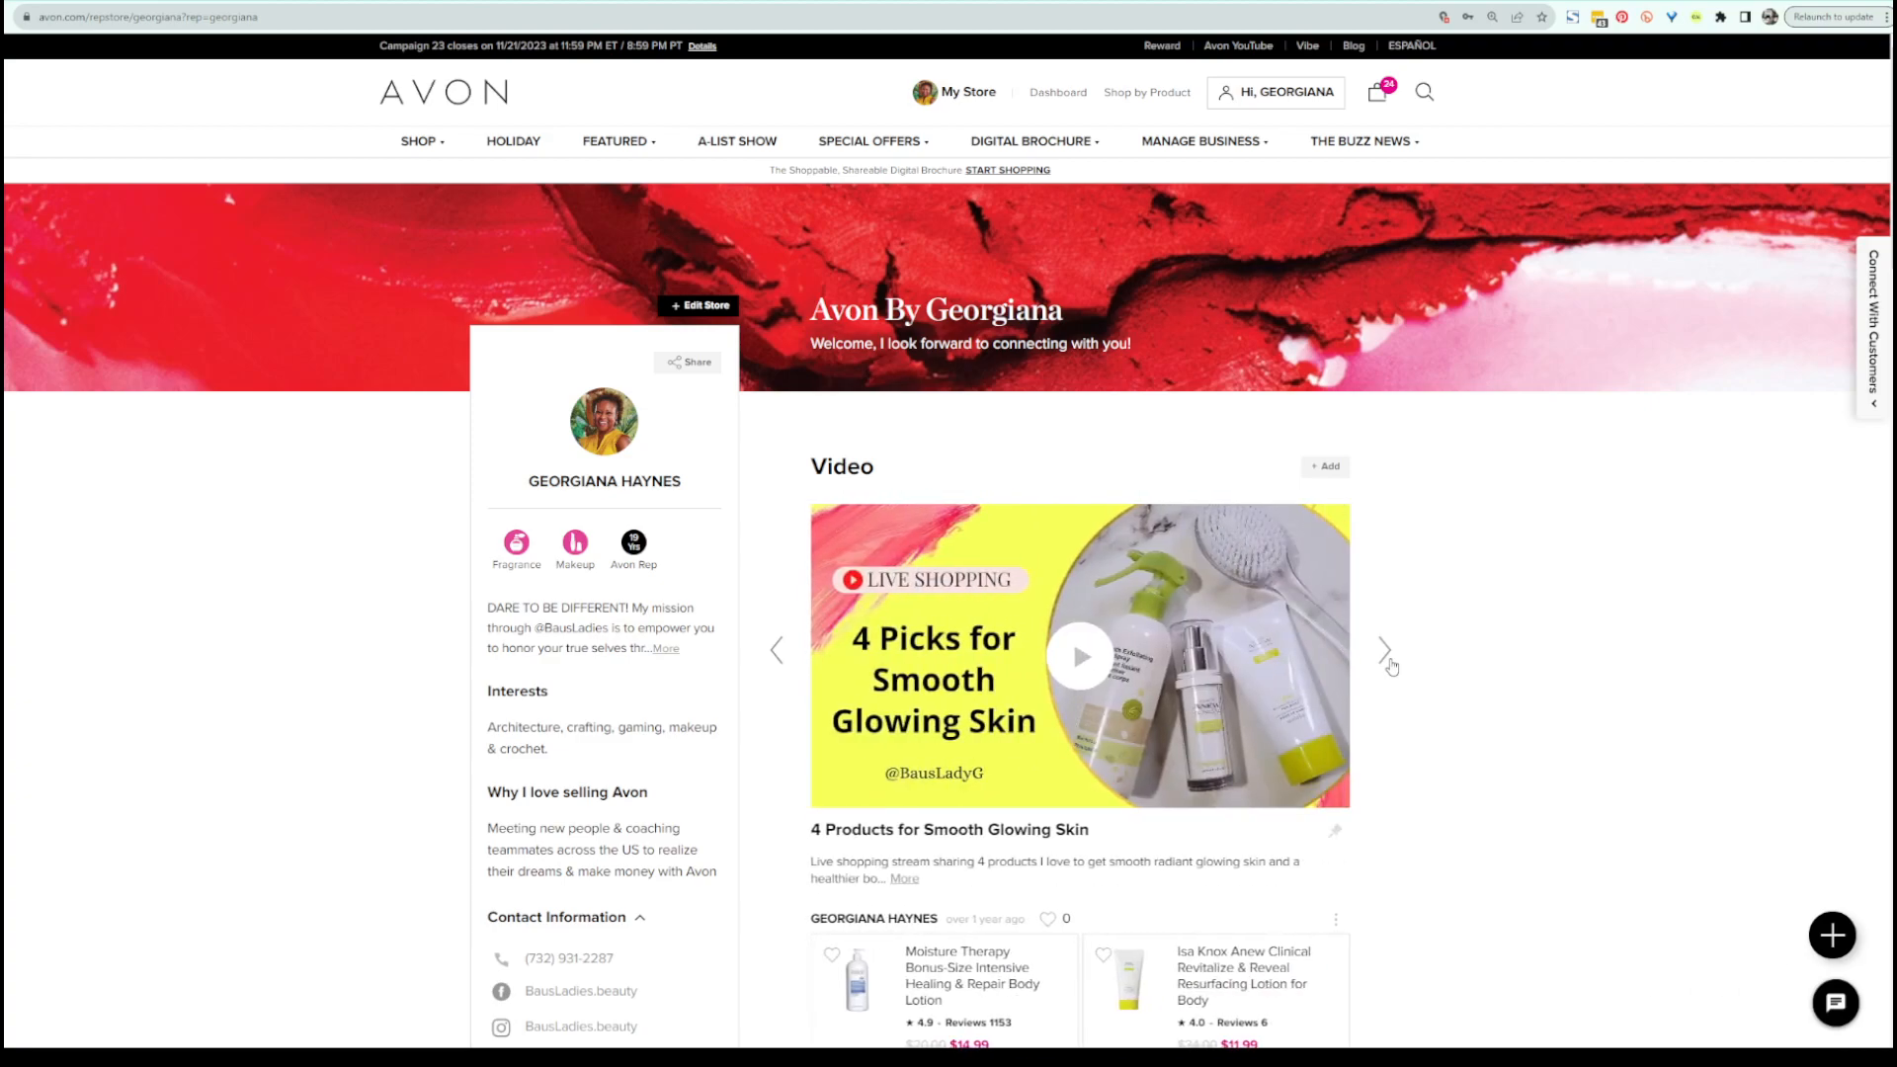
left_click(1387, 662)
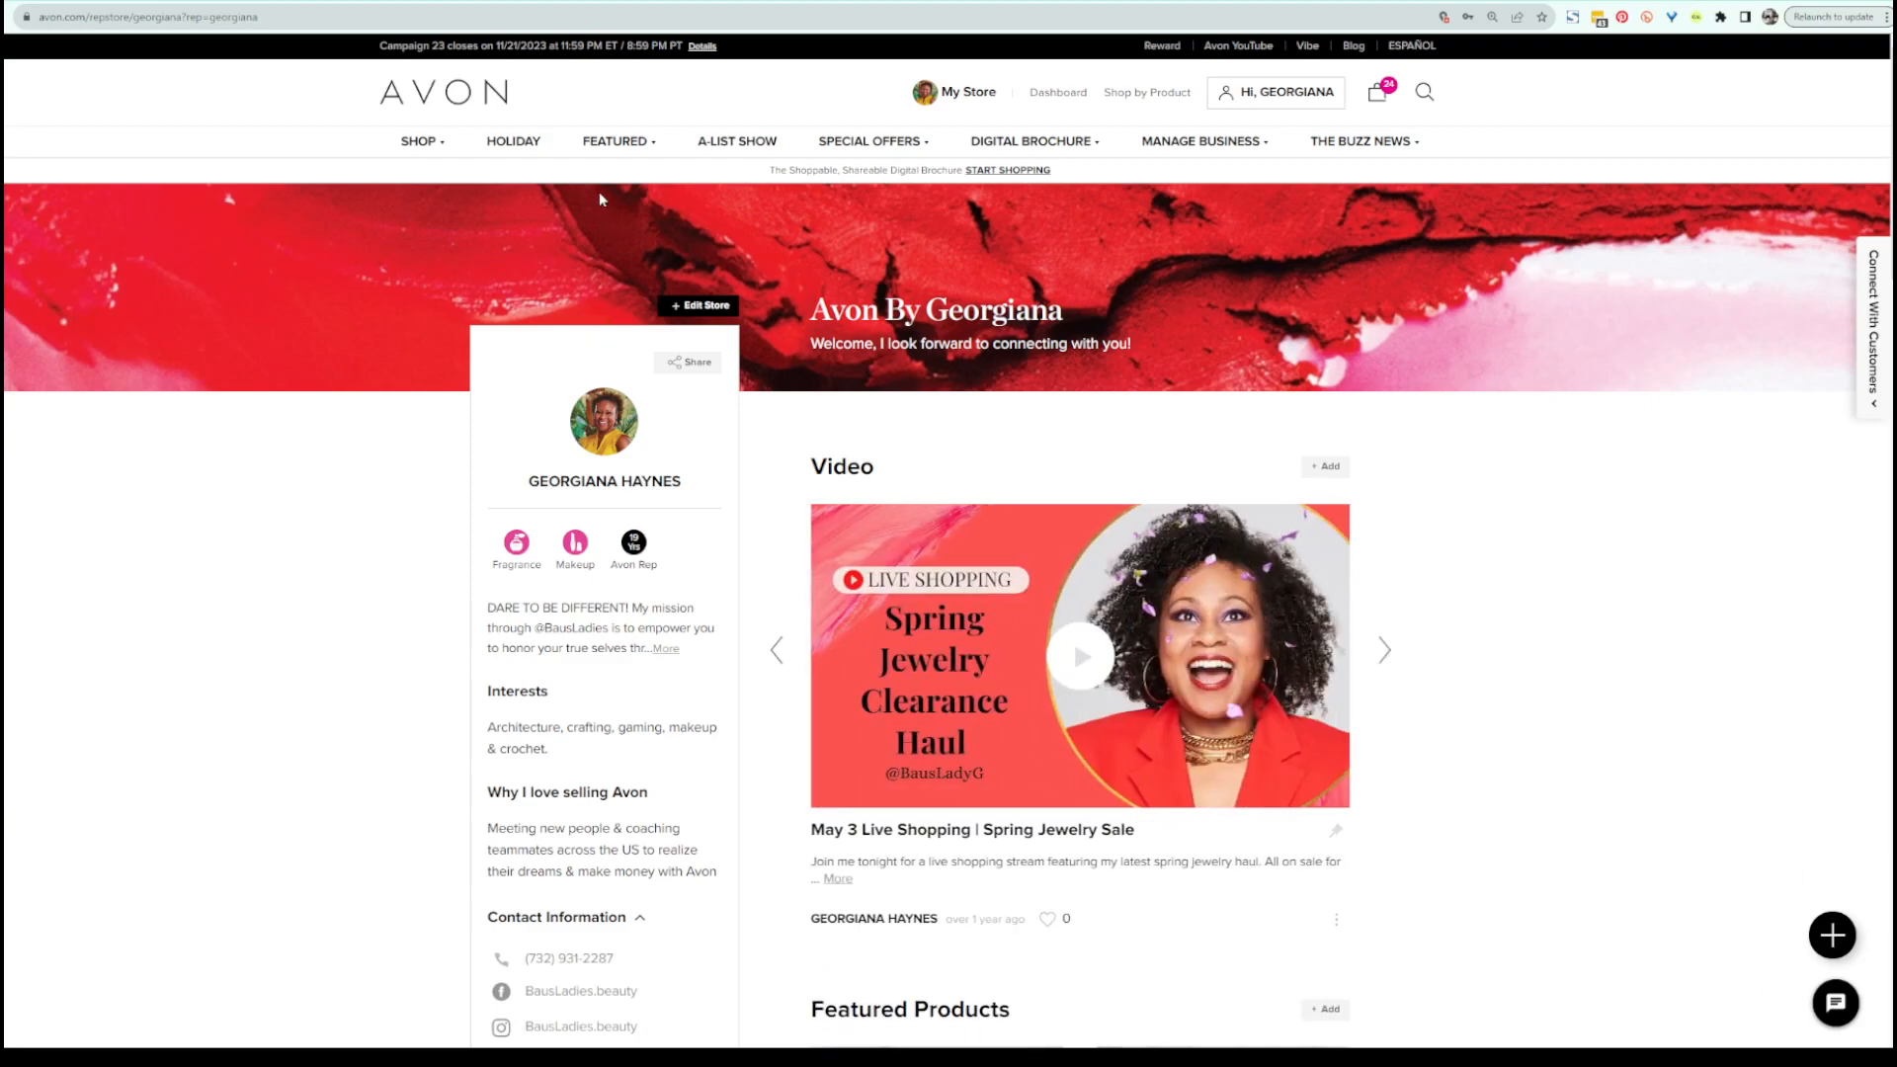
Enlarge the storefront page and highlight the store's full web address in the browser.
key("ctrl+plus")
key("ctrl+plus")
key("ctrl+plus")
key("ctrl+plus")
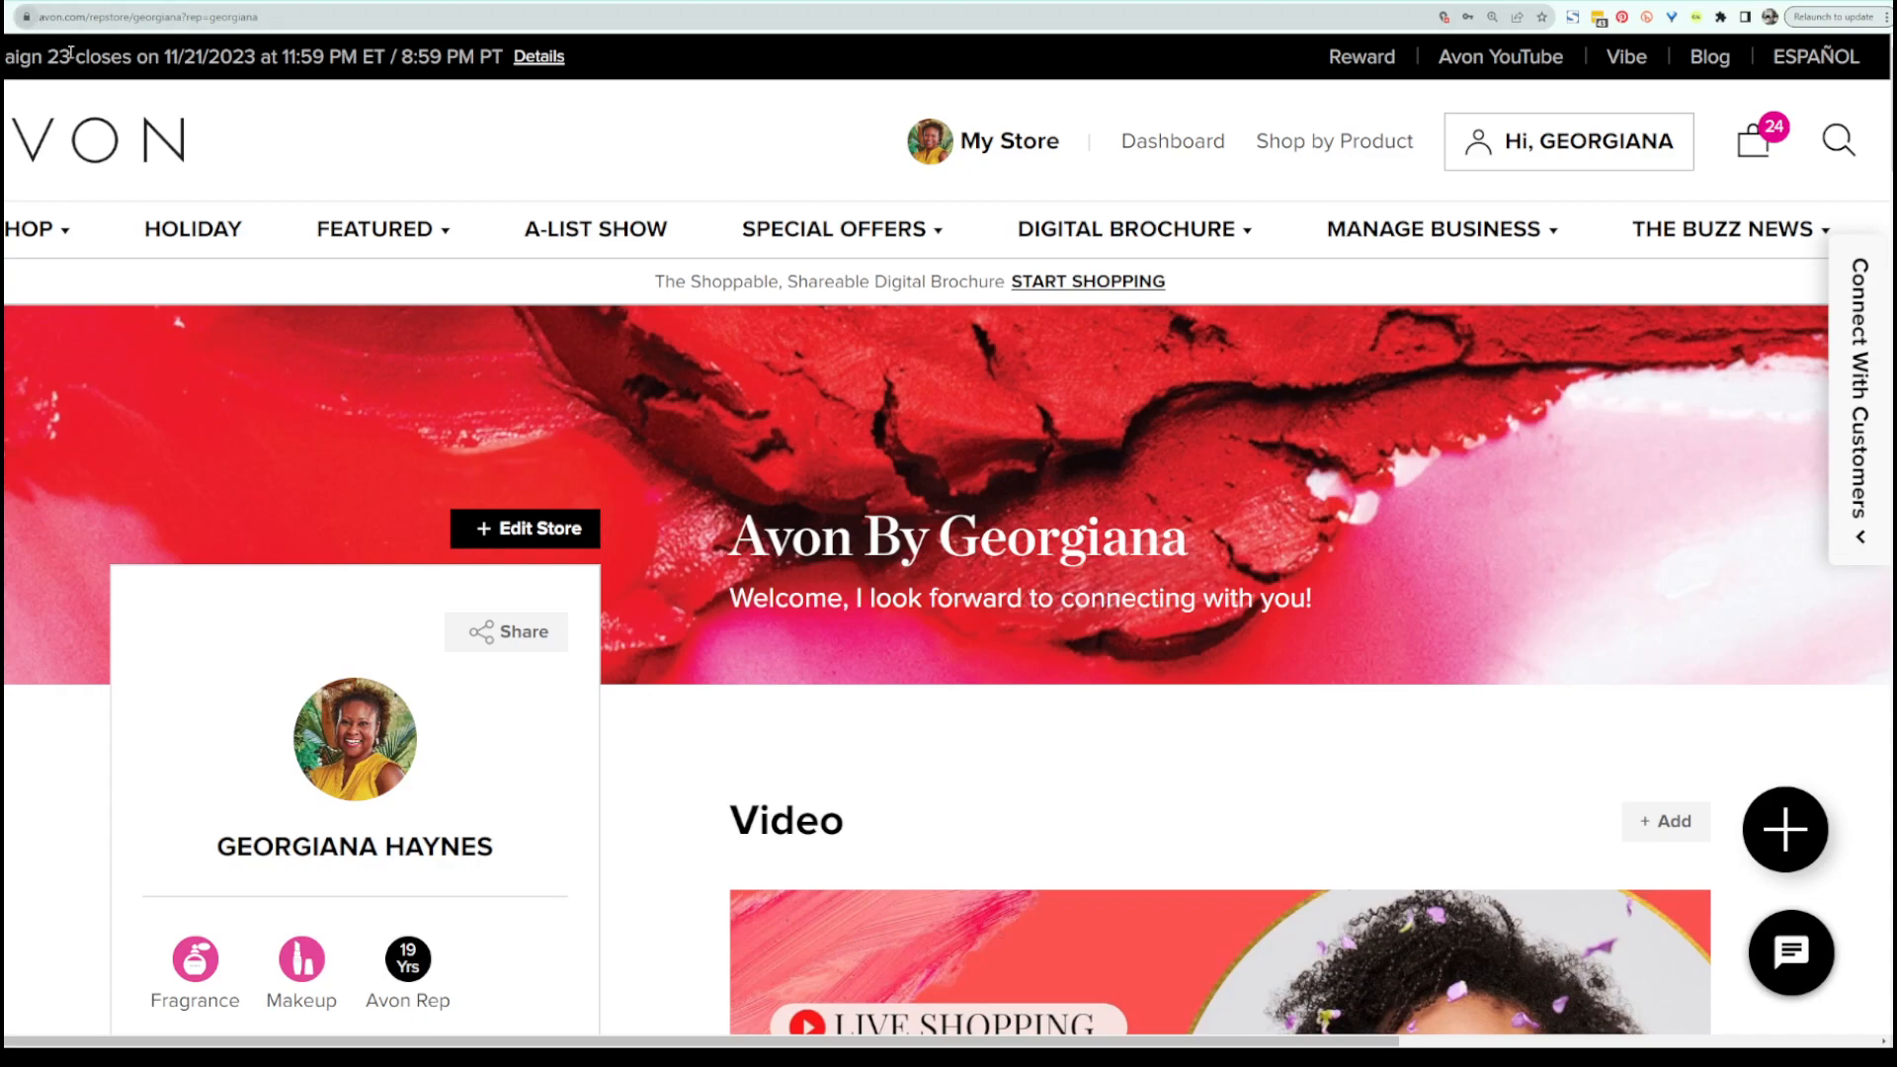
left_click(41, 16)
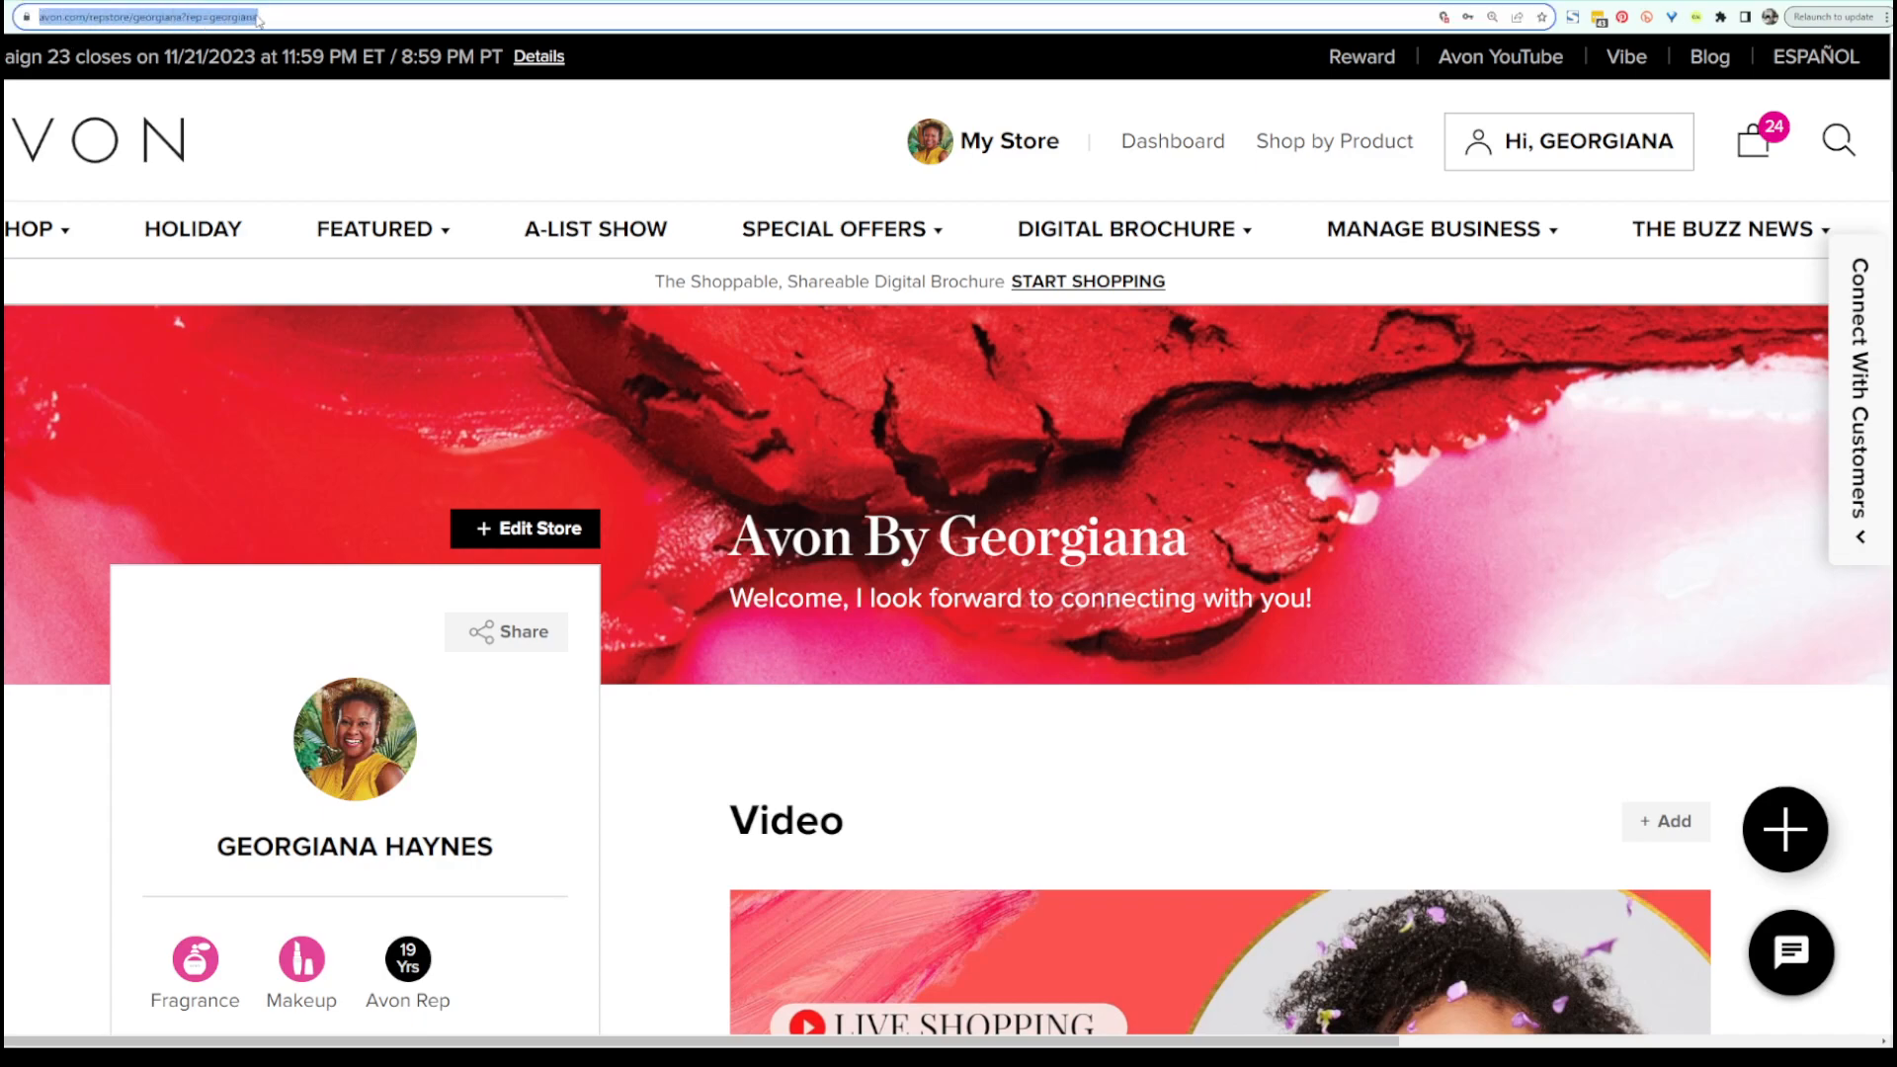
Copy the store's URL from its sharing options and close them.
left_click(509, 633)
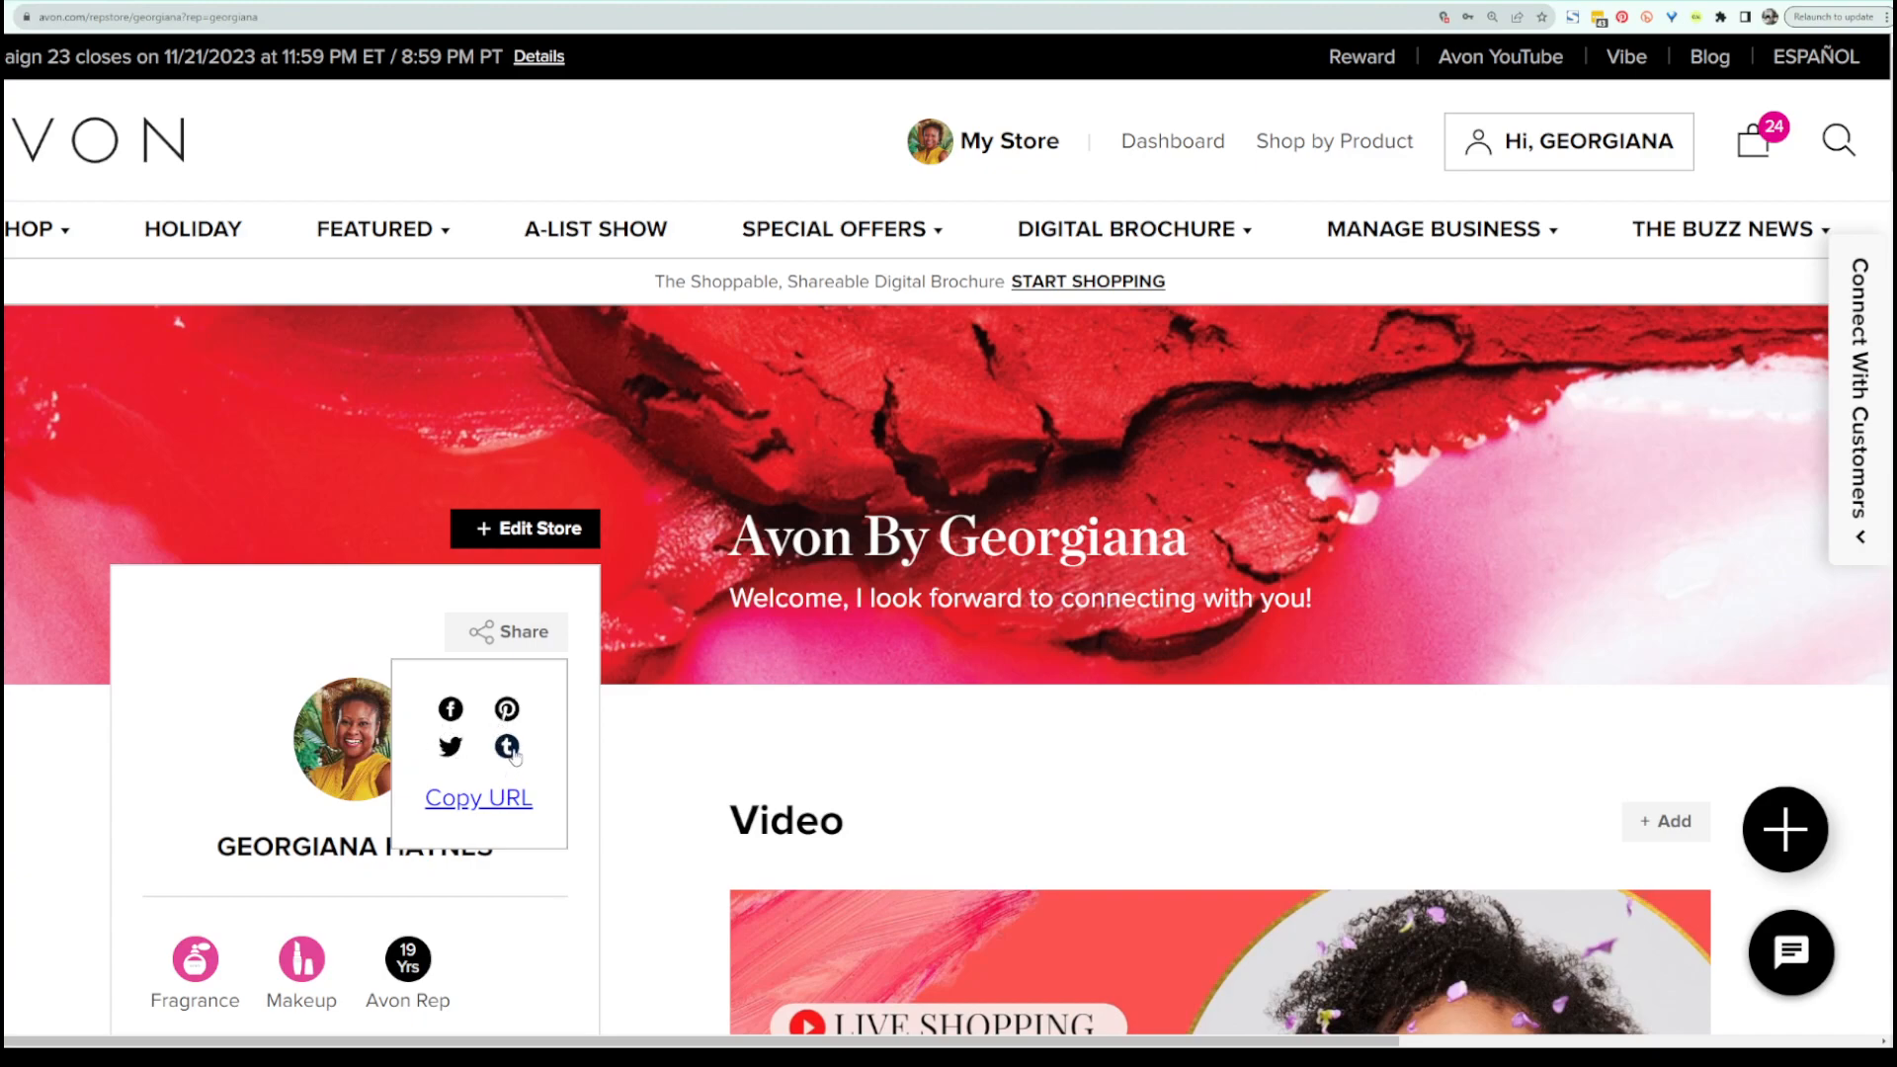
left_click(478, 800)
key("ctrl+minus")
key("ctrl+minus")
key("ctrl+minus")
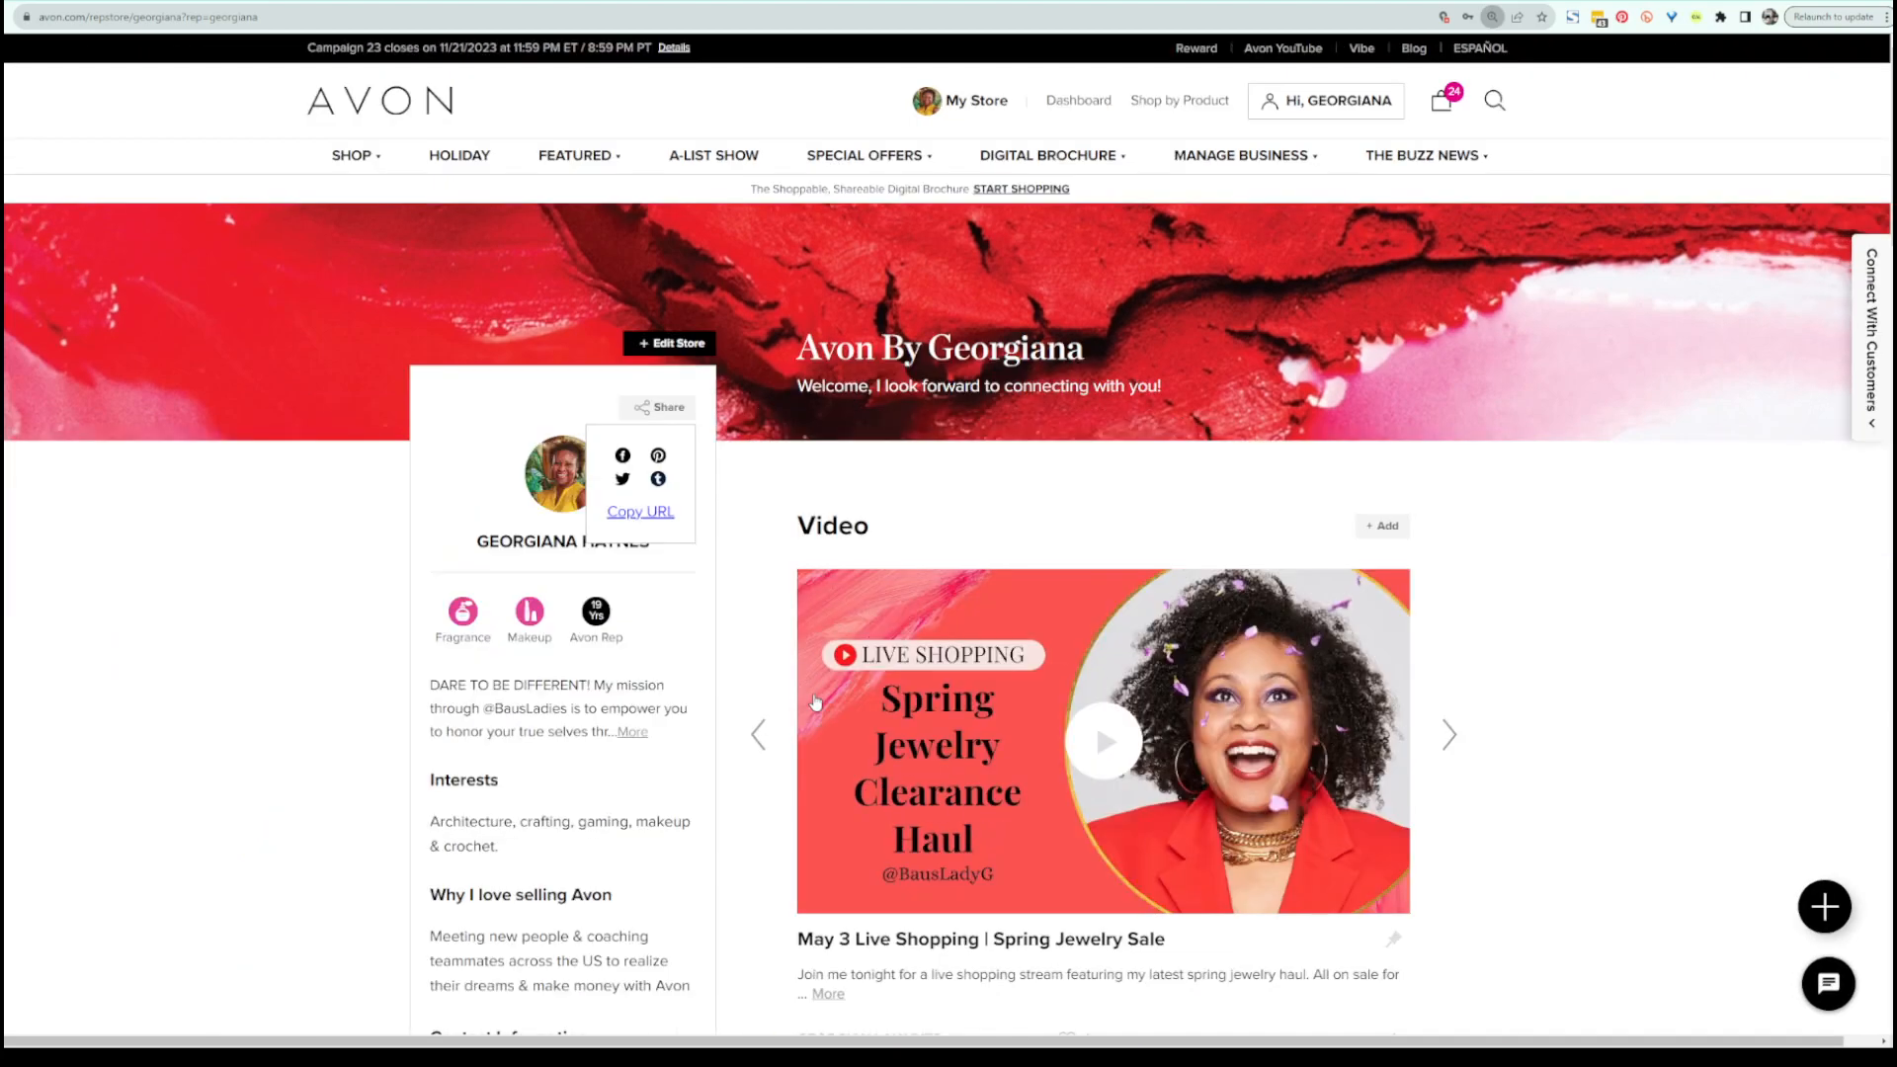
key("ctrl+minus")
key("ctrl+minus")
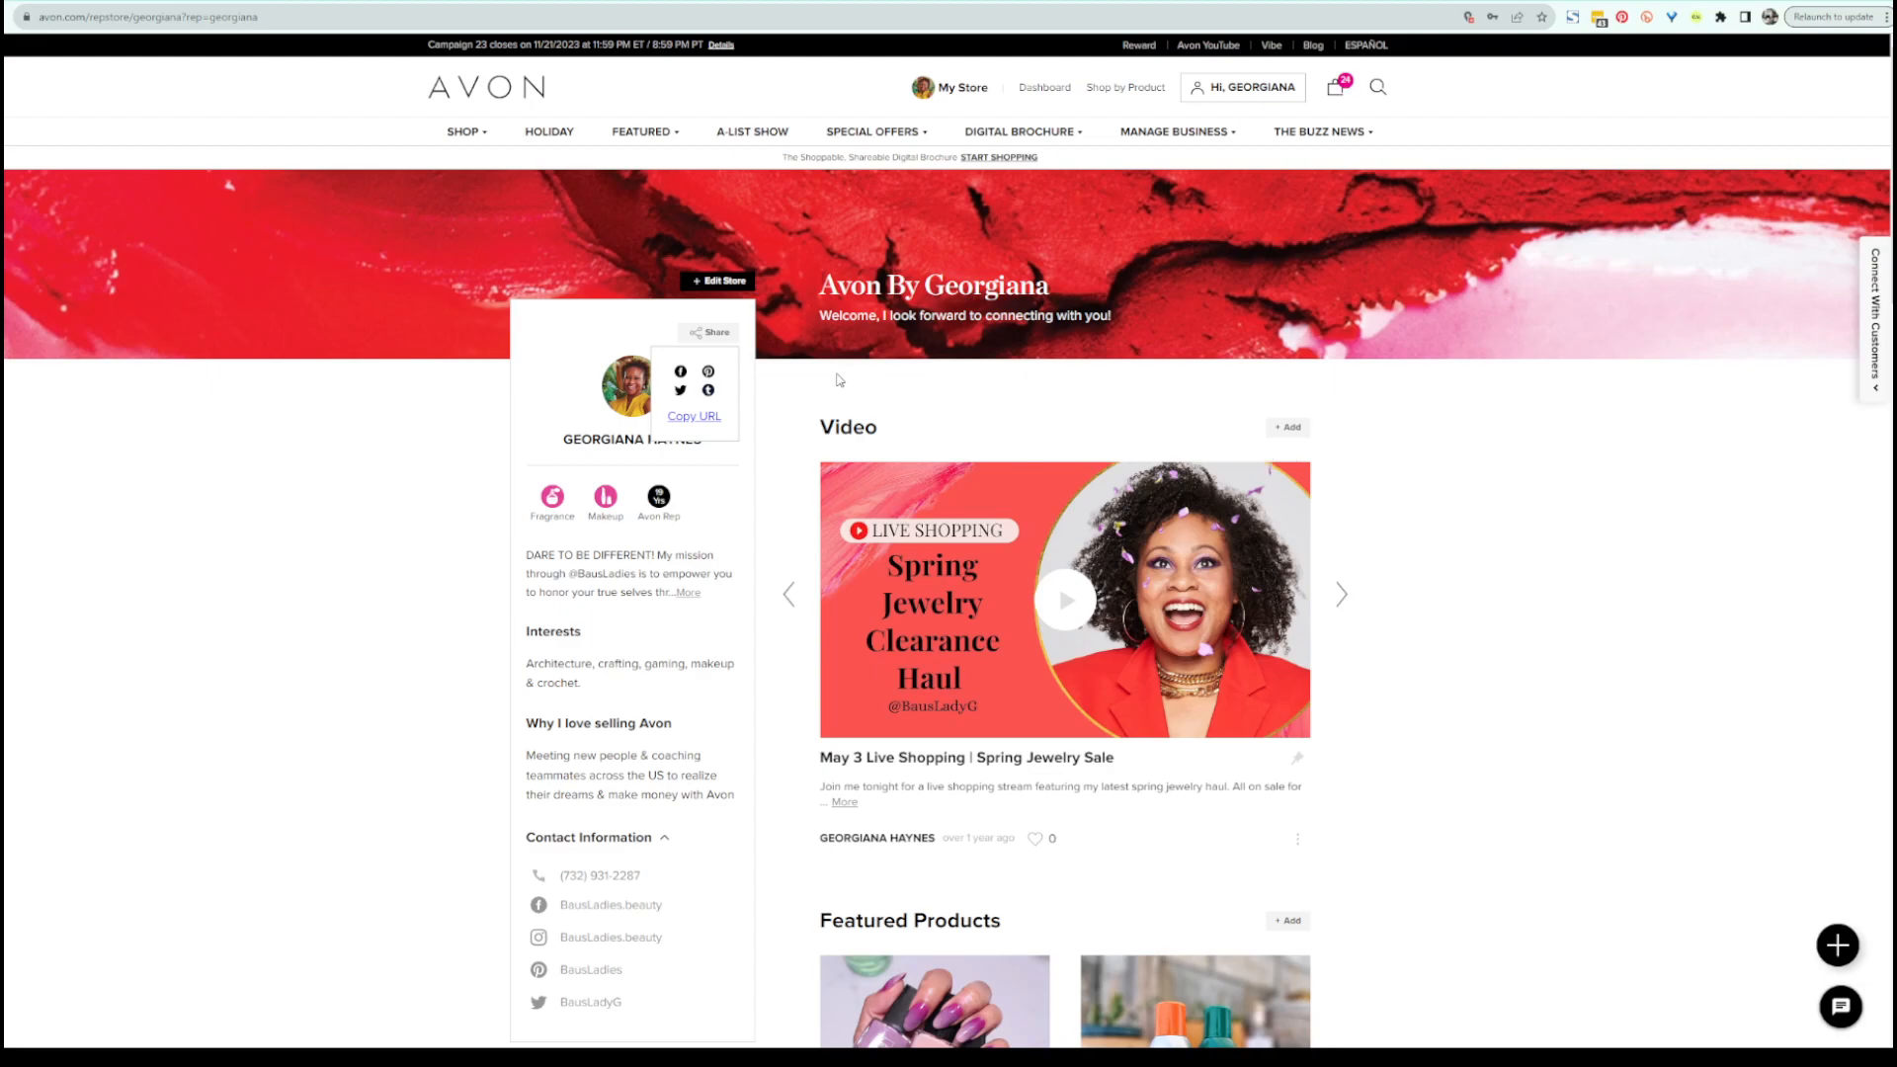
left_click(1497, 472)
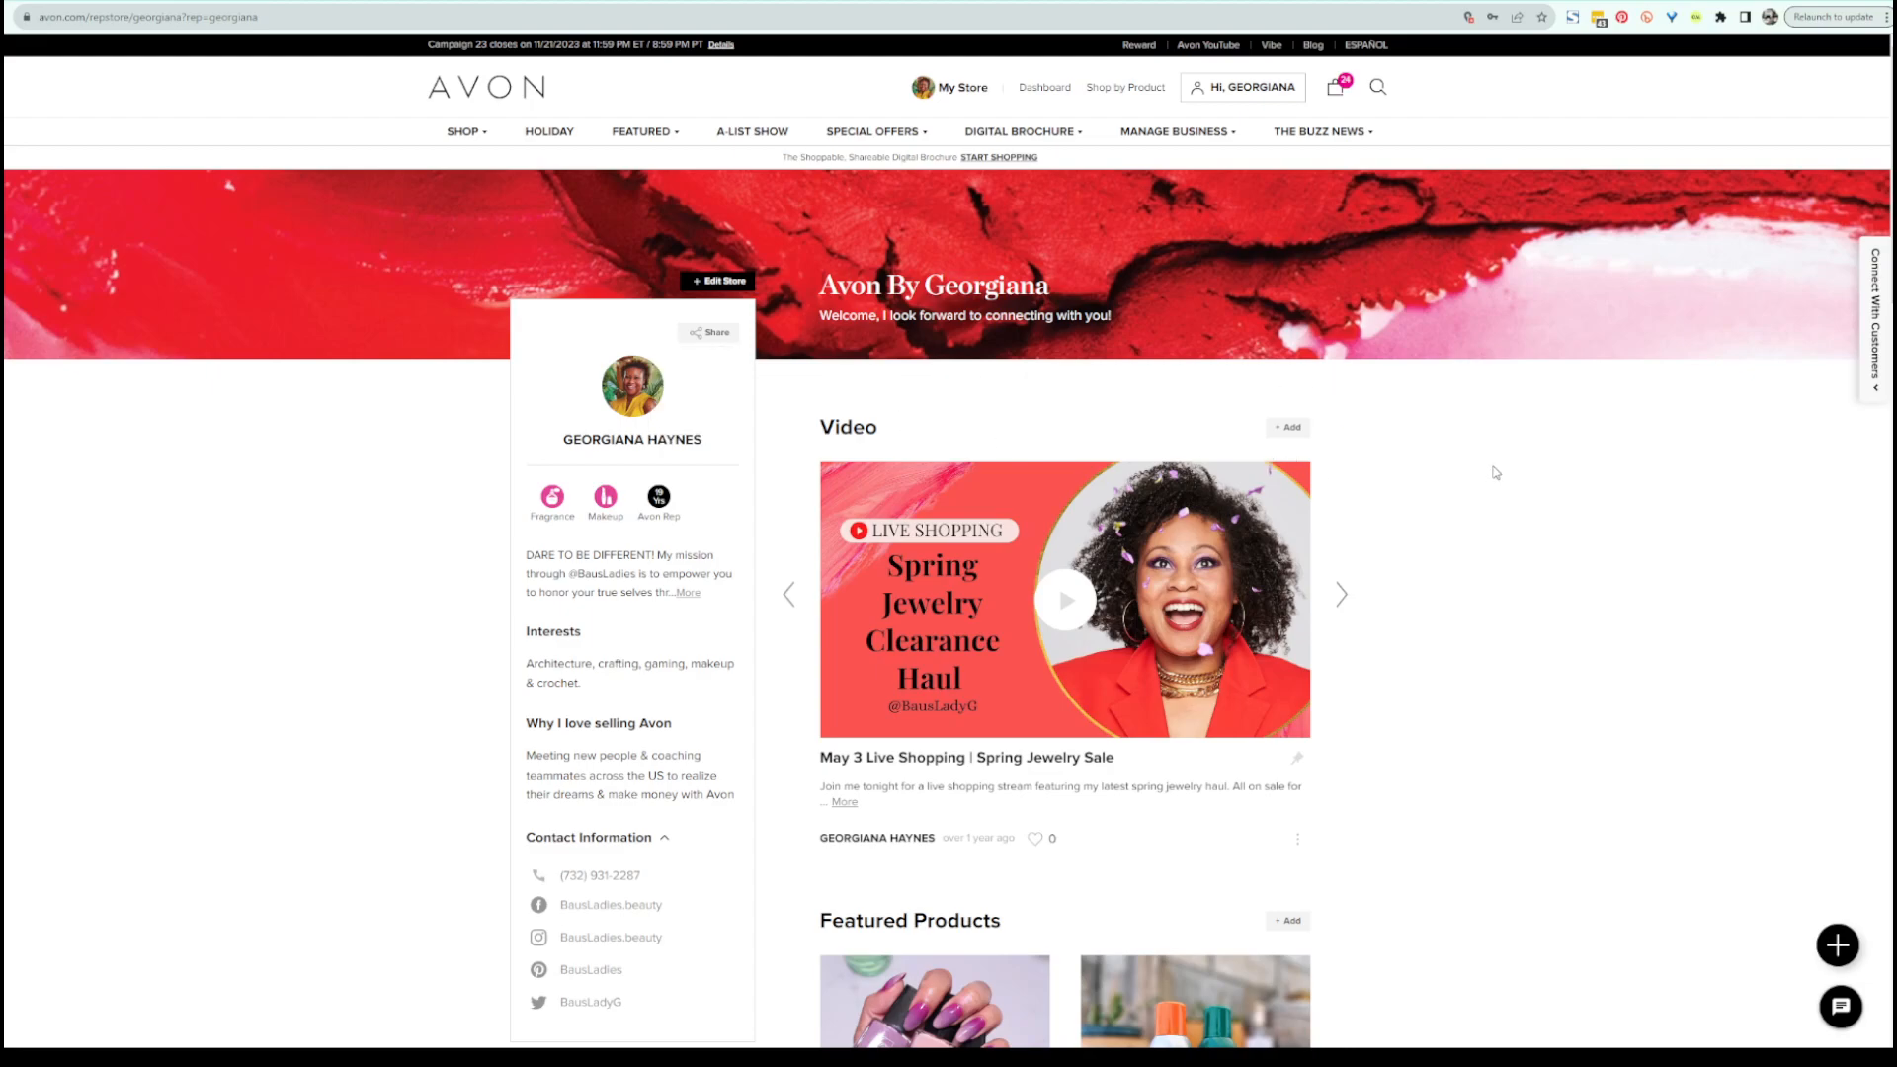